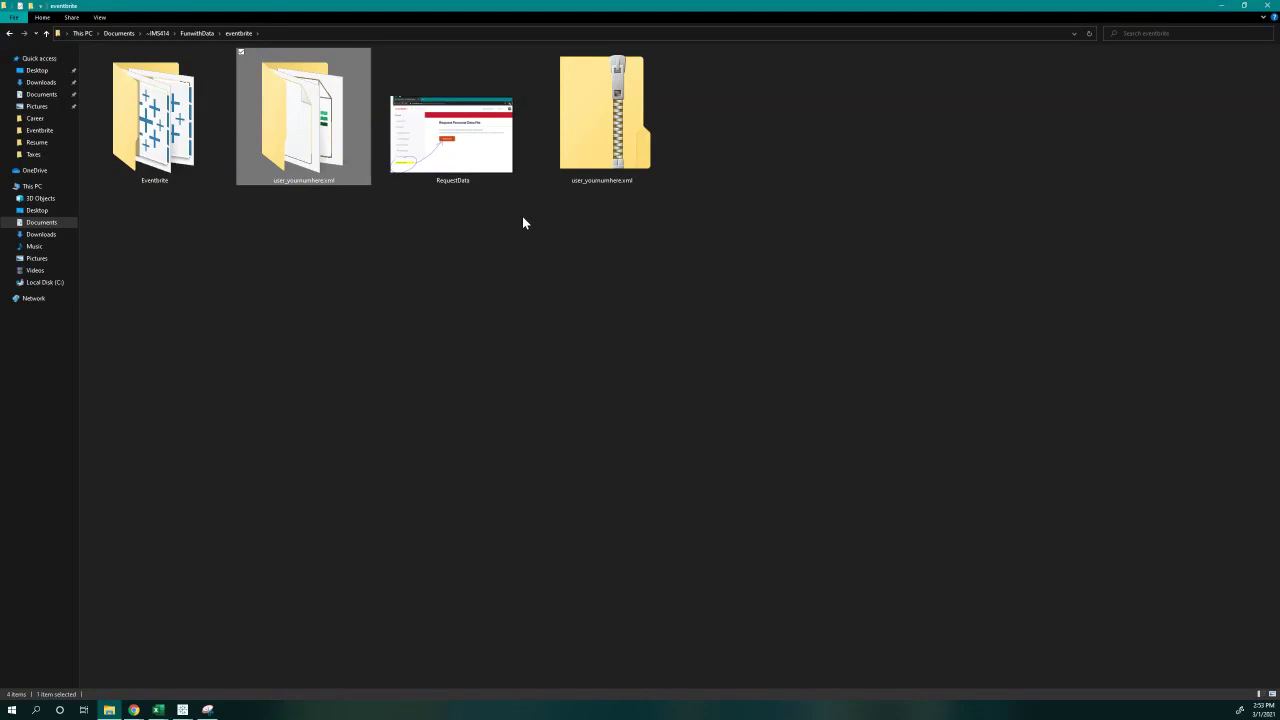
pyautogui.click(570, 168)
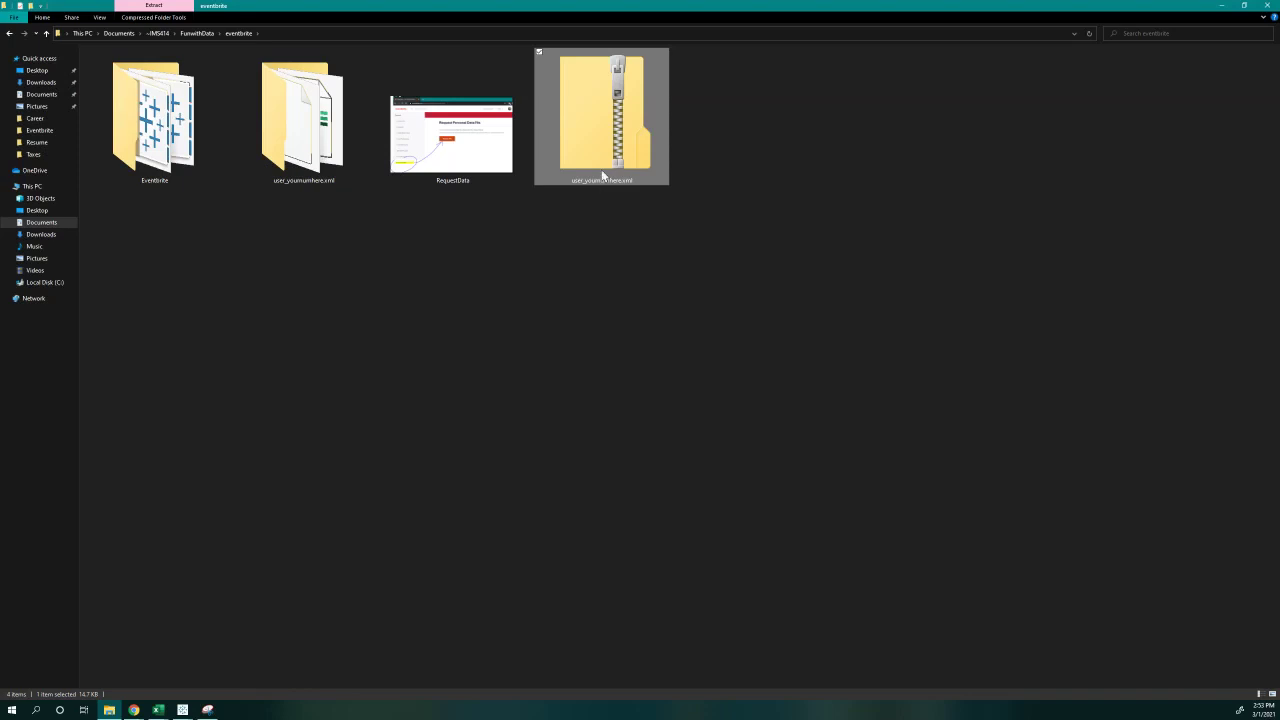
pyautogui.rightClick(616, 145)
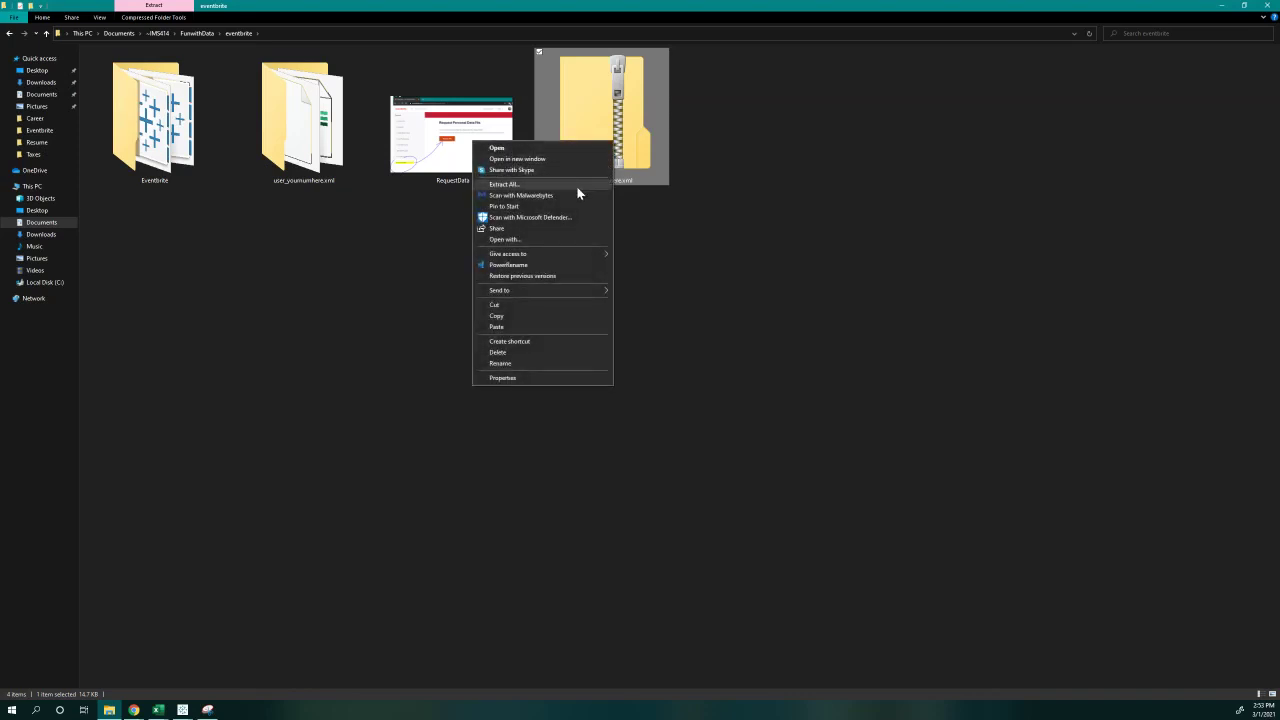
pyautogui.click(670, 221)
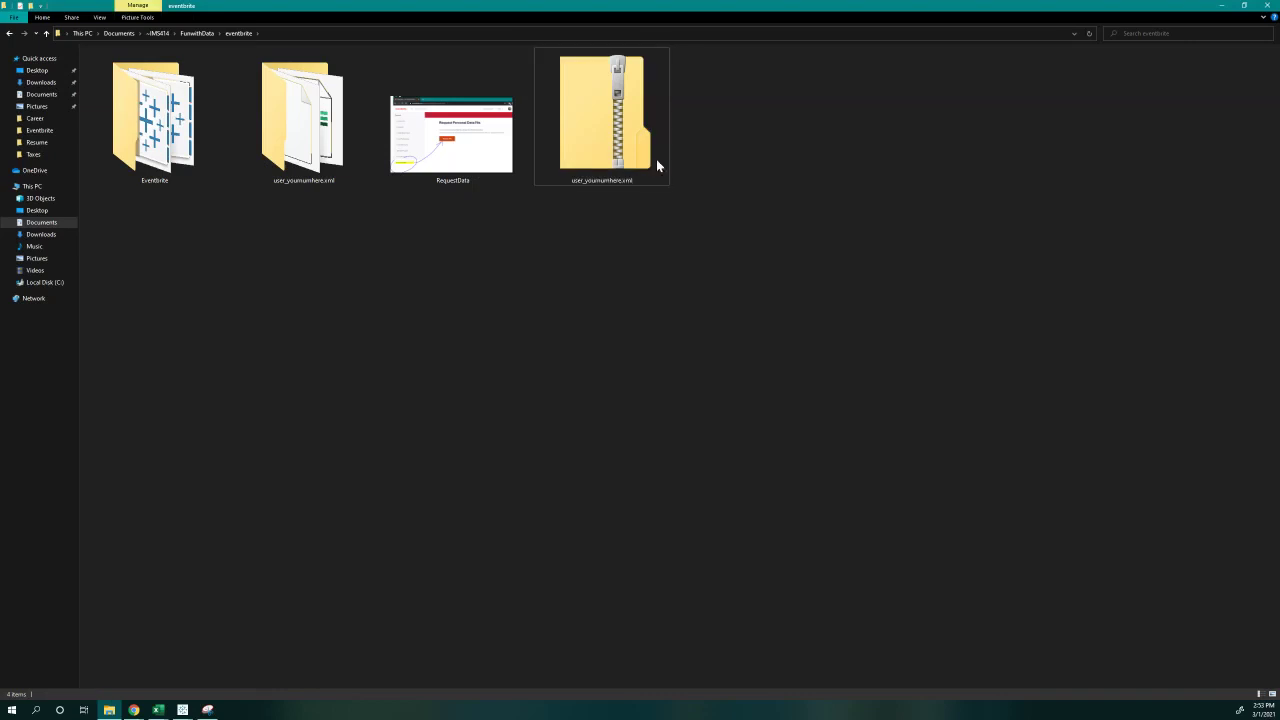
pyautogui.click(321, 142)
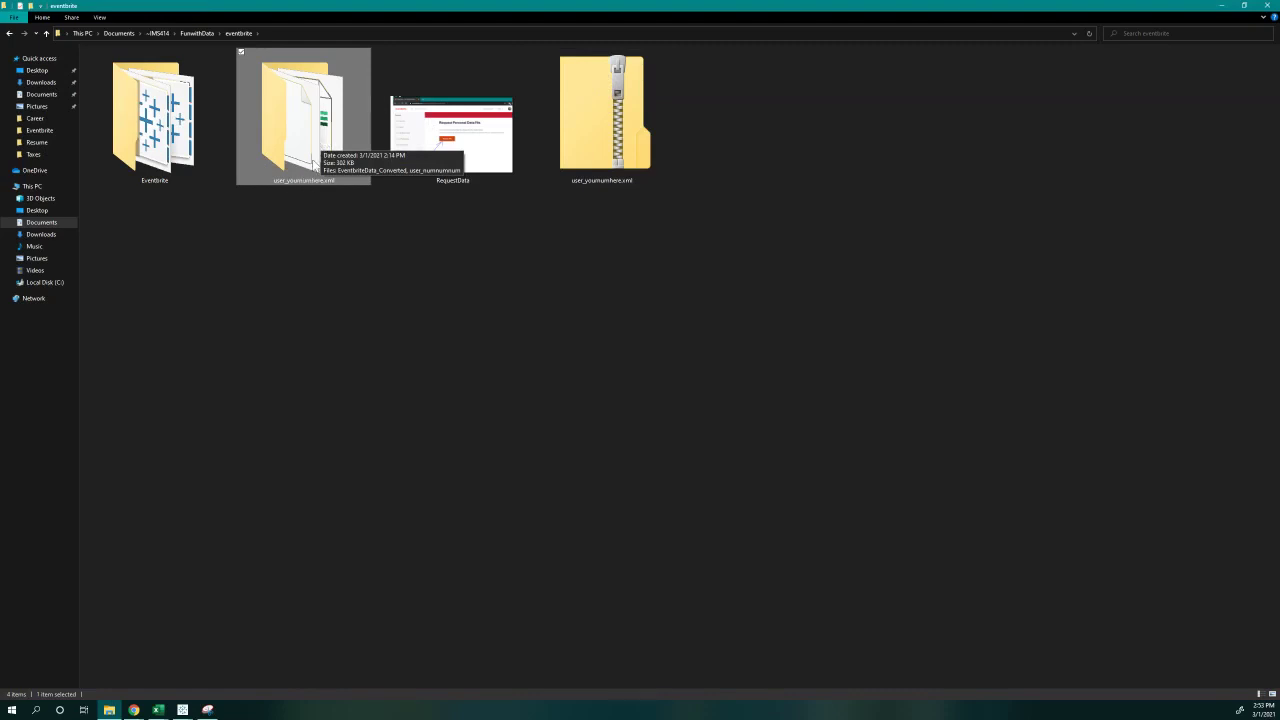
# Open the extracted user_yournumhere.xml folder, select the extensionless raw data file, and refresh the folder.
pyautogui.doubleClick(294, 86)
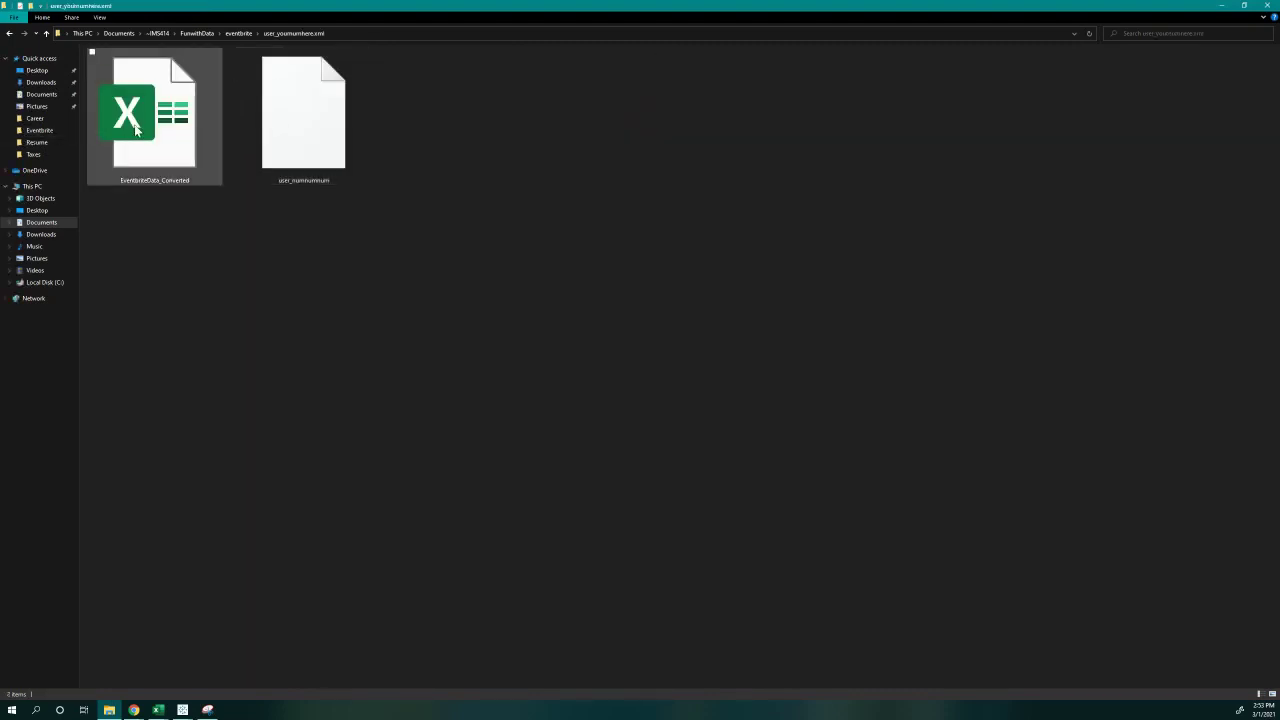
pyautogui.click(332, 178)
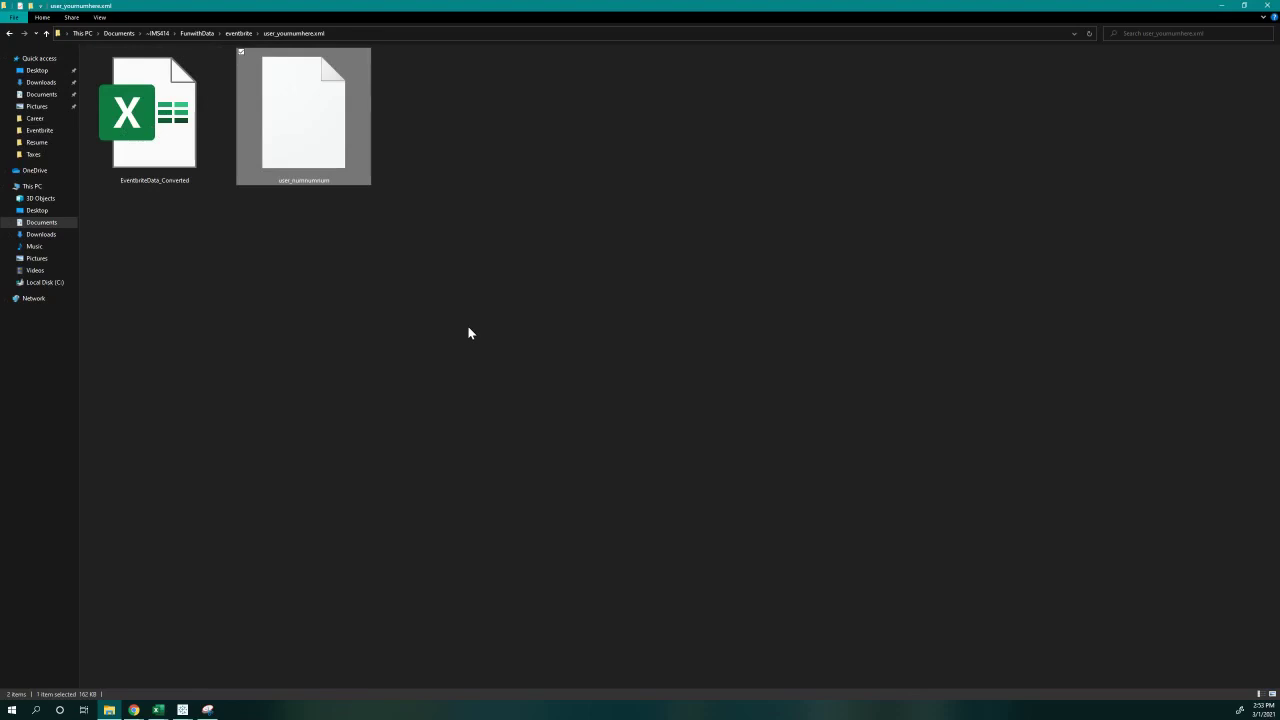
pyautogui.click(318, 35)
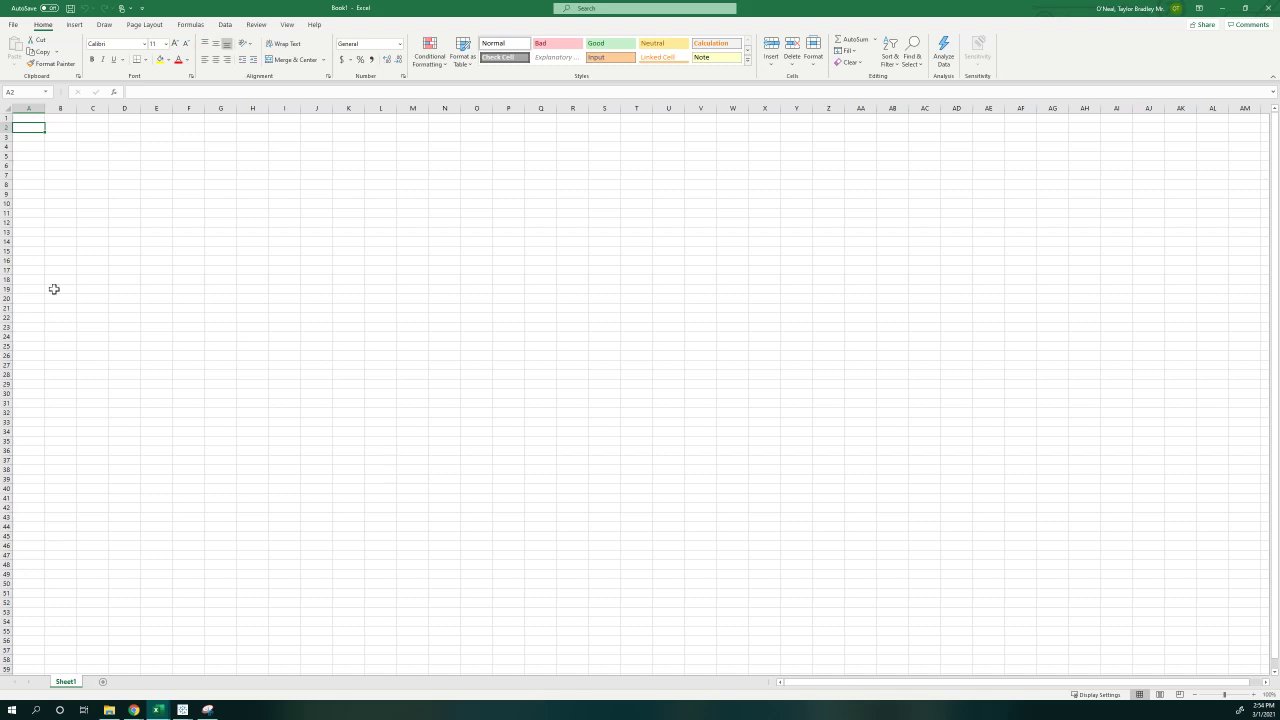
# Open the recent raw Eventbrite XML file in Excel as an XML table.
pyautogui.click(13, 24)
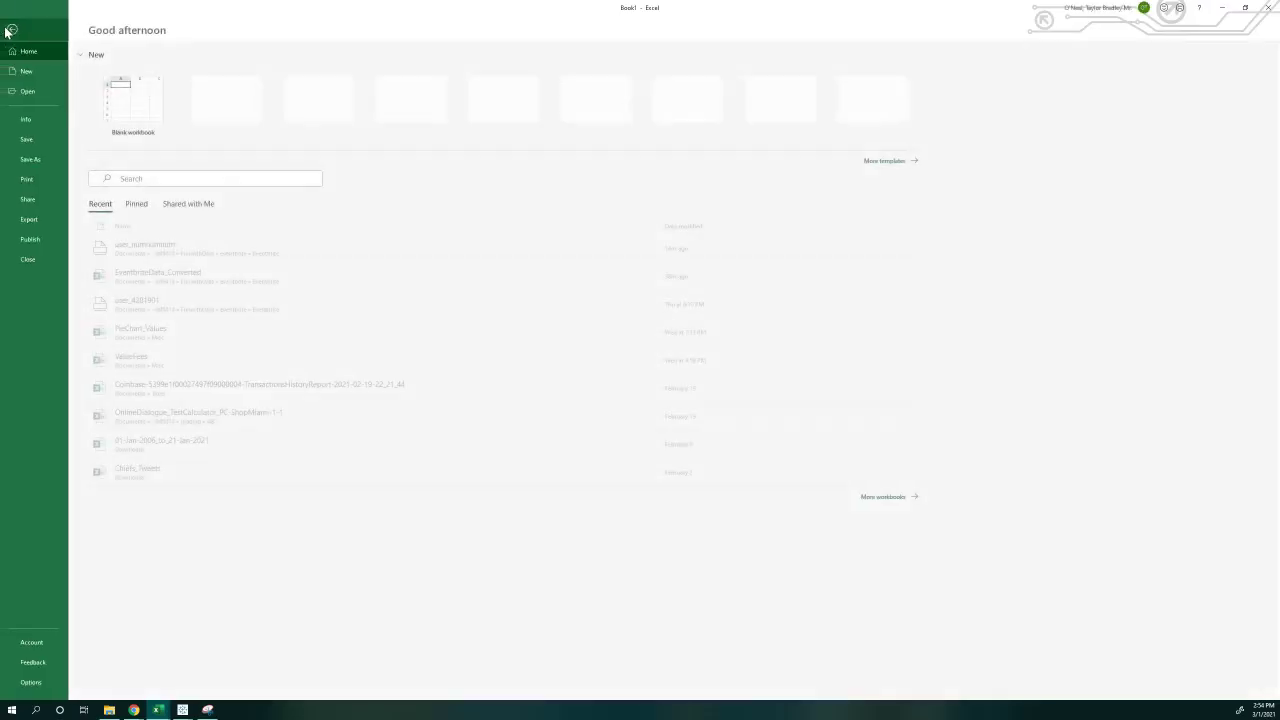
pyautogui.click(172, 258)
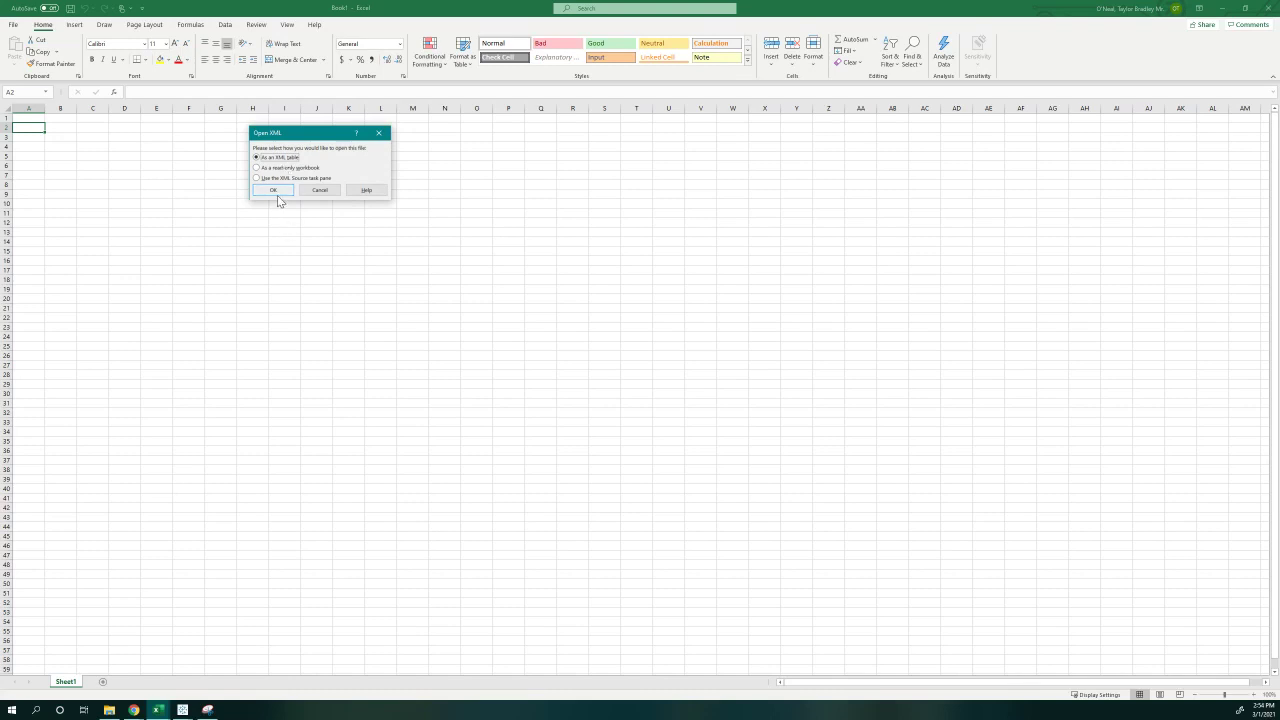
pyautogui.click(273, 190)
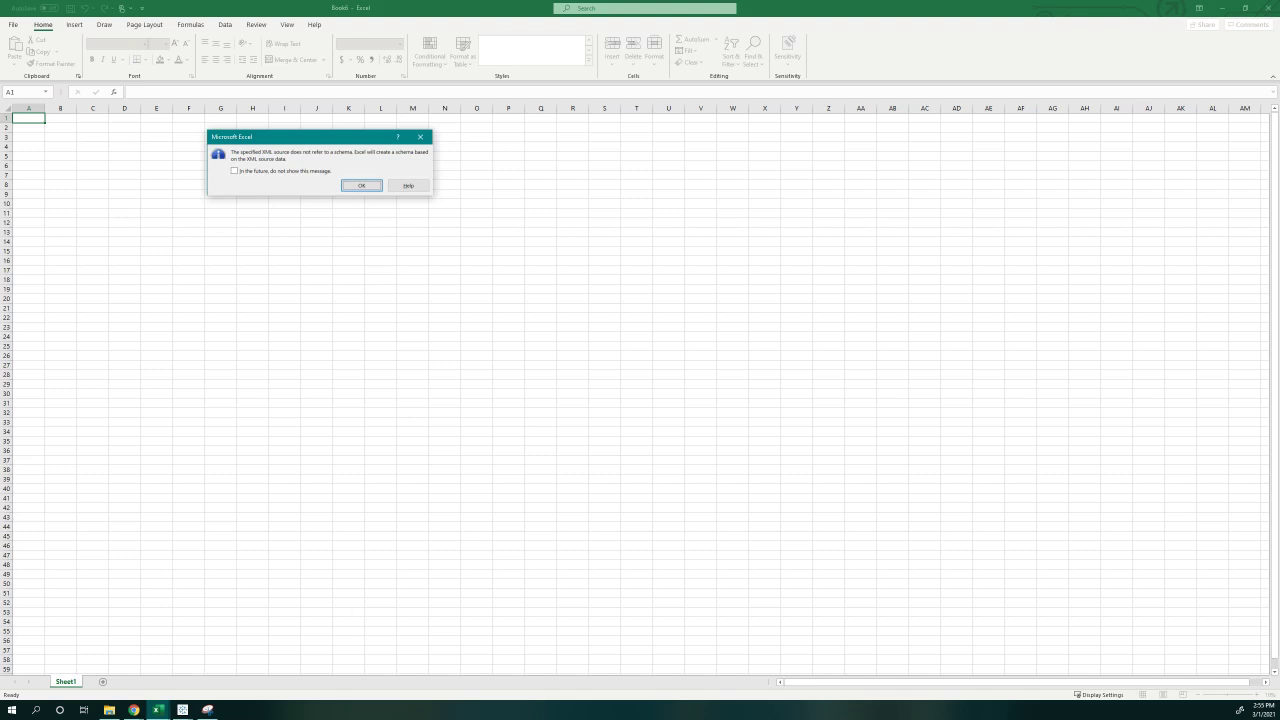
pyautogui.press('Return')
# Confirm the schema notice, review the imported Eventbrite table, and minimize both Excel windows.
pyautogui.click(427, 146)
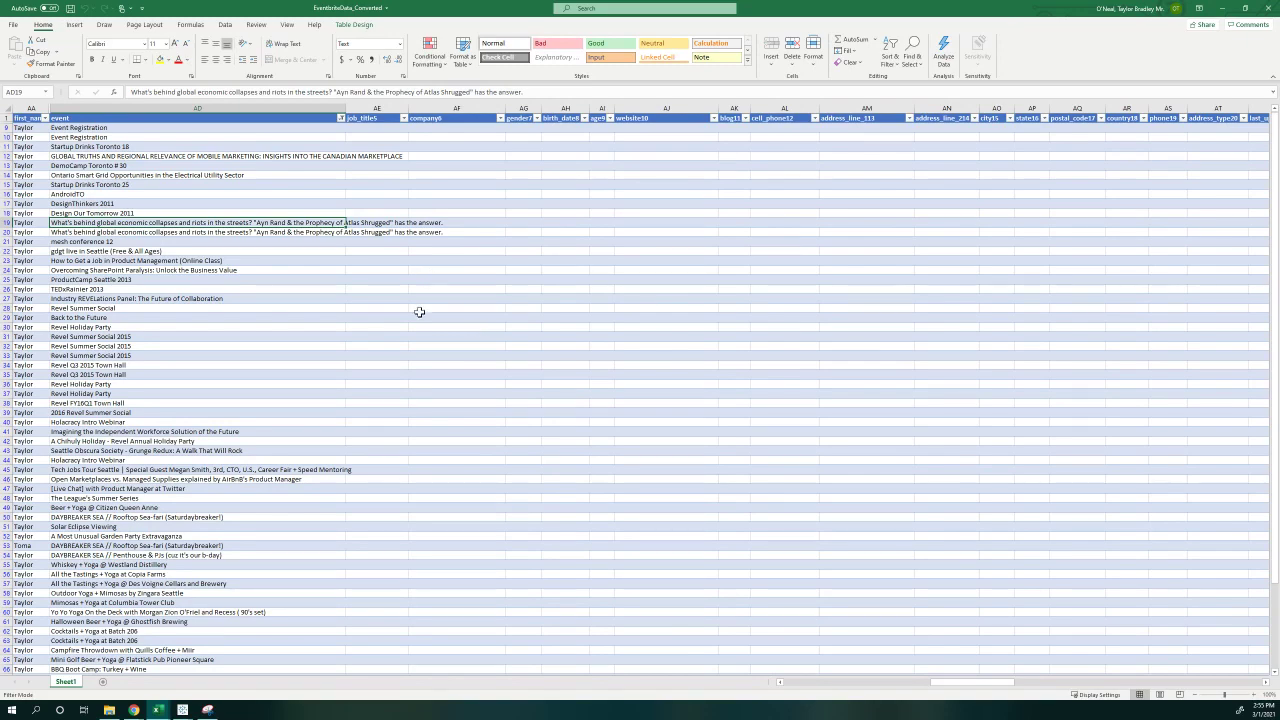
pyautogui.scroll(-20, 317, 434)
pyautogui.scroll(20, 315, 433)
pyautogui.scroll(1, 691, 135)
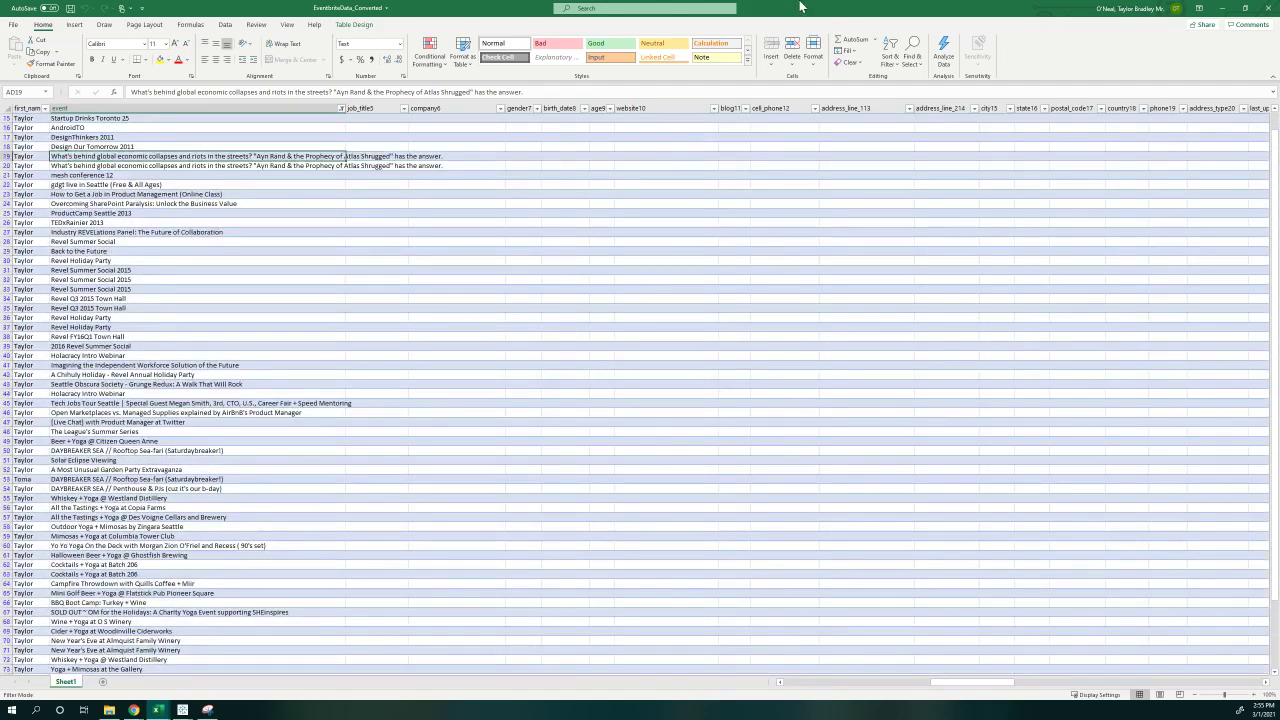
pyautogui.click(1222, 8)
pyautogui.click(1218, 8)
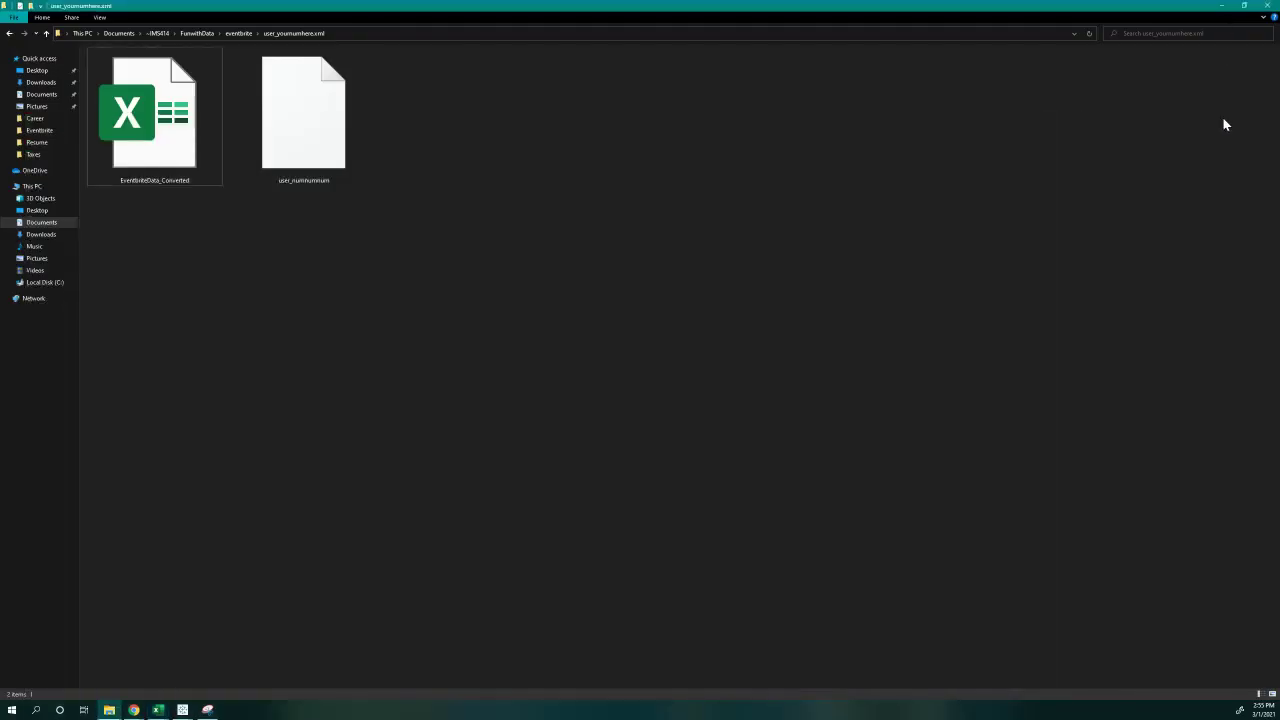
# Close File Explorer and connect Tableau to the EventbriteData_Converted.xlsx Excel workbook.
pyautogui.click(1266, 5)
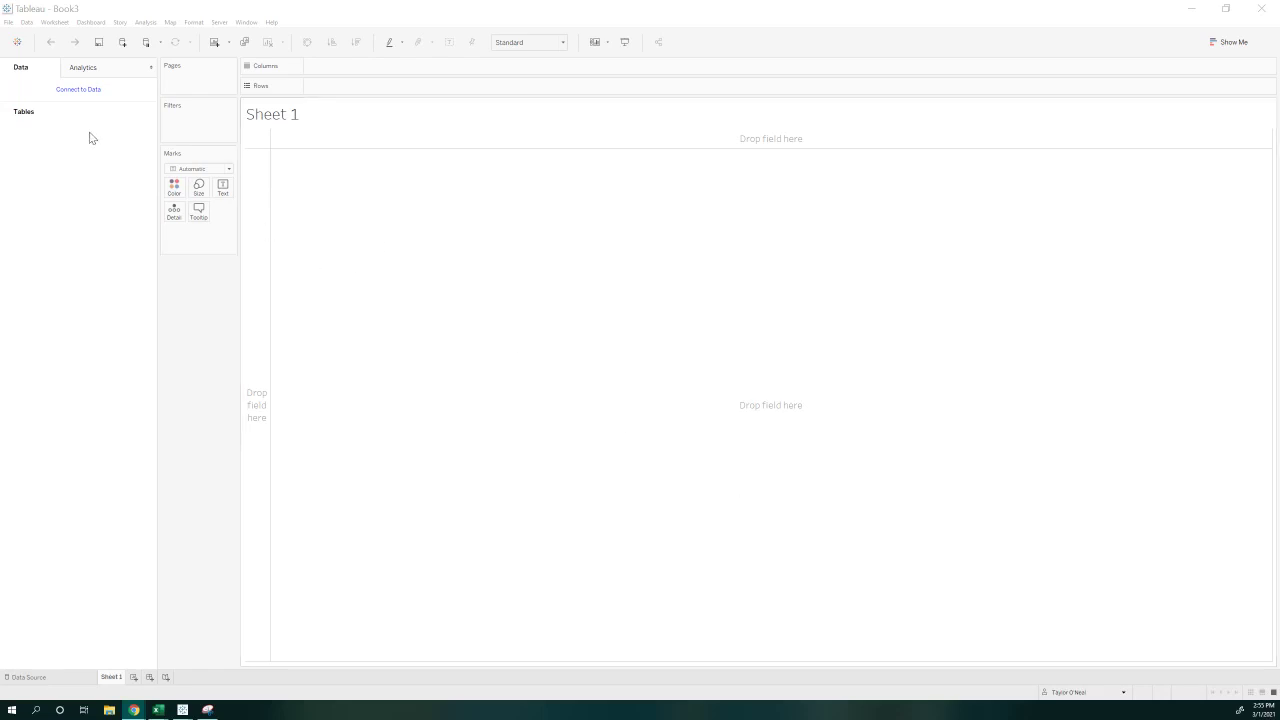
pyautogui.click(82, 90)
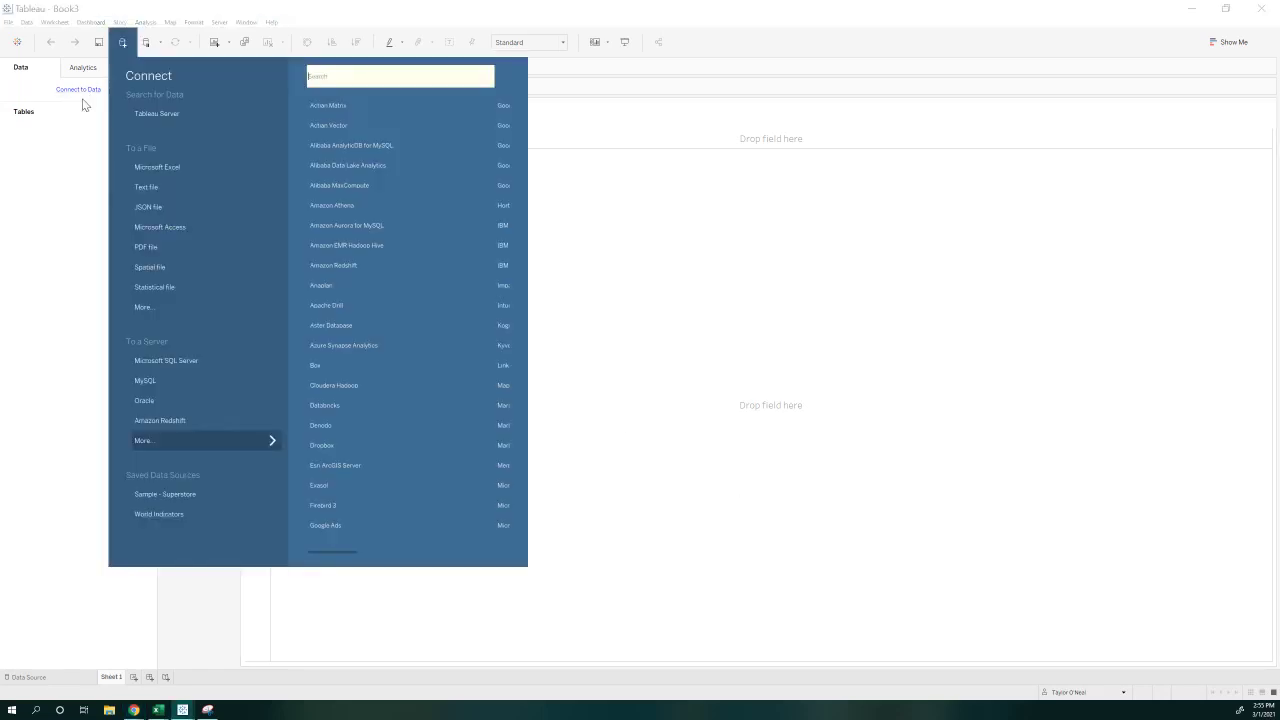
pyautogui.click(184, 168)
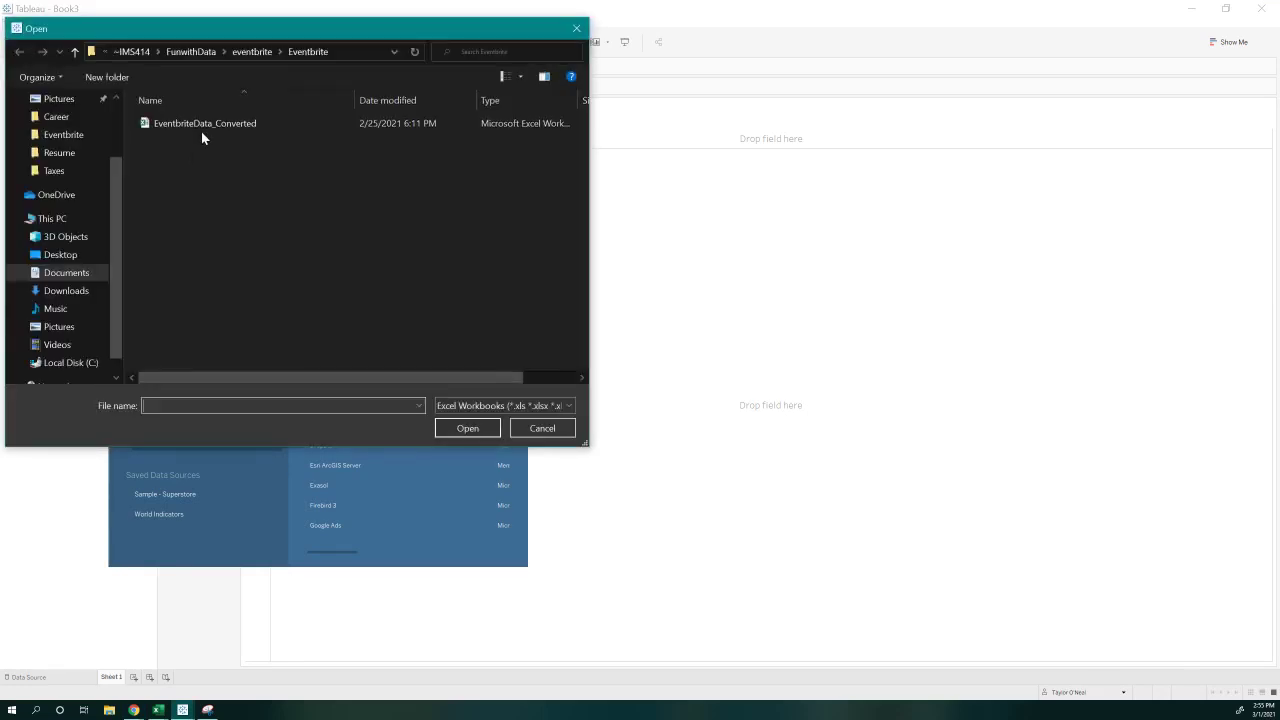
pyautogui.click(577, 30)
pyautogui.click(608, 351)
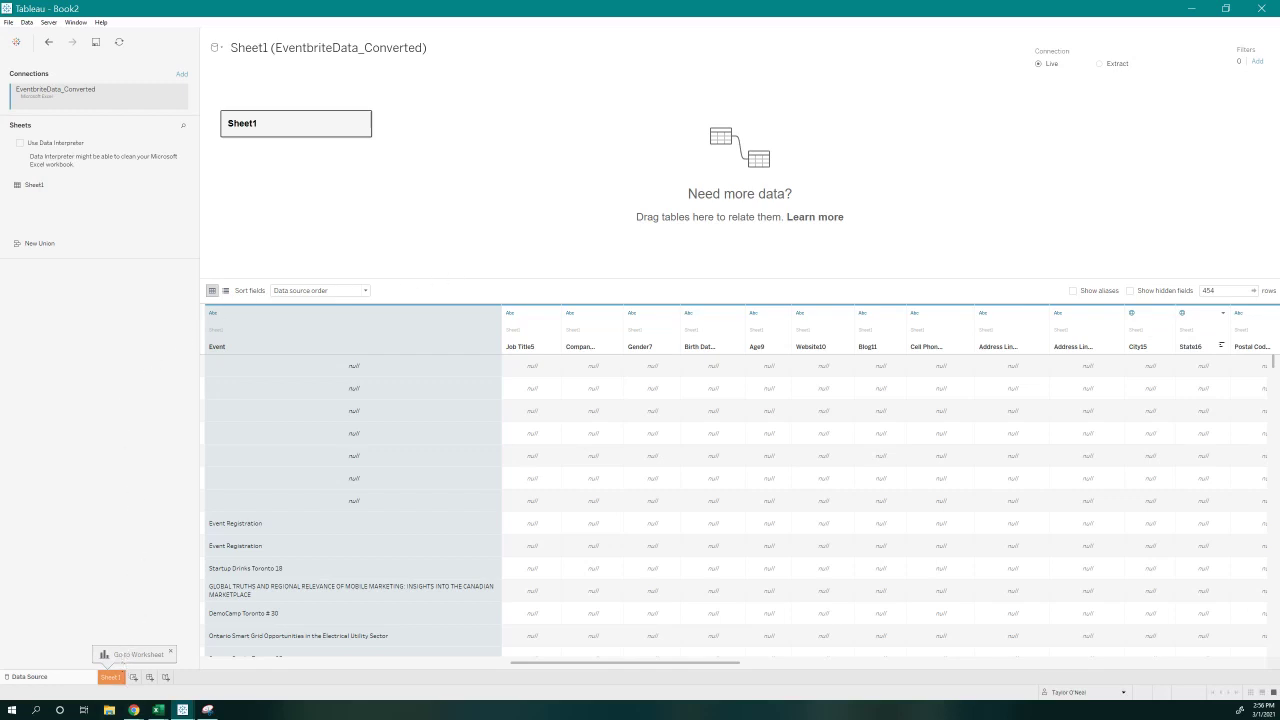
# Return to Sheet 1 and browse Data pane fields such as State, Venue, Website and Gross.
pyautogui.hotkey('alt', 'Tab')
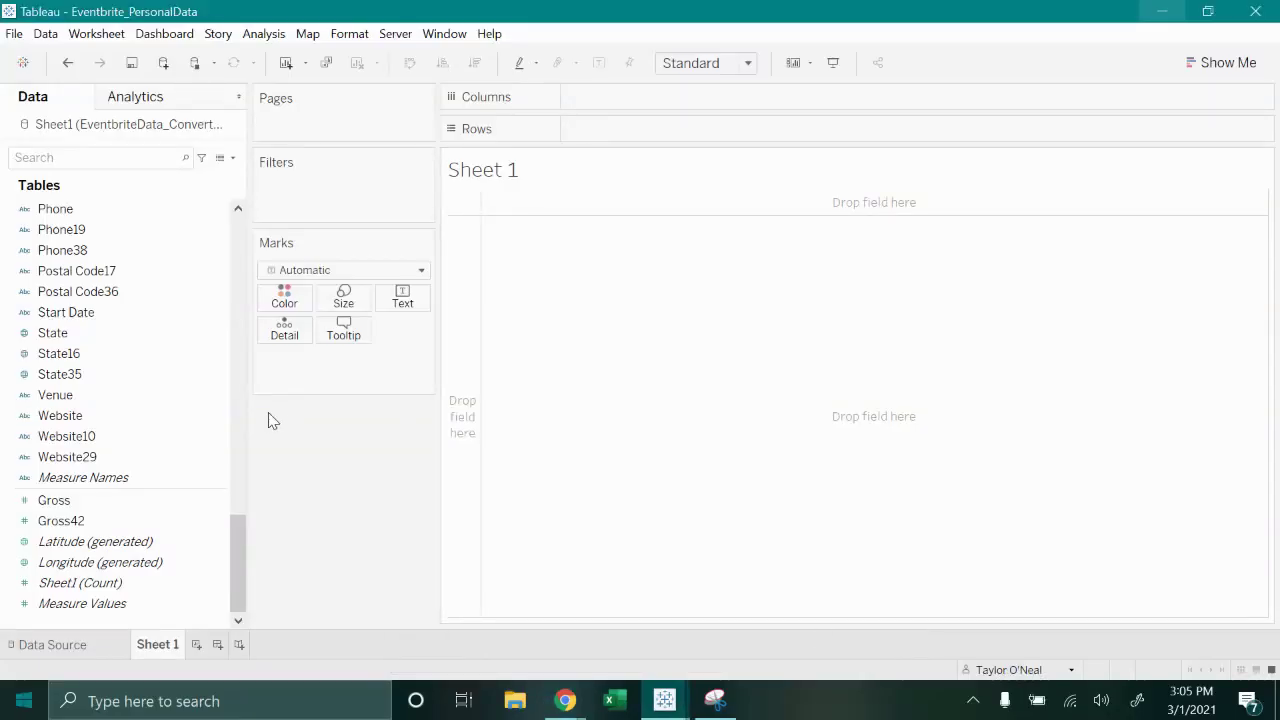
pyautogui.press('XF86AudioMute')
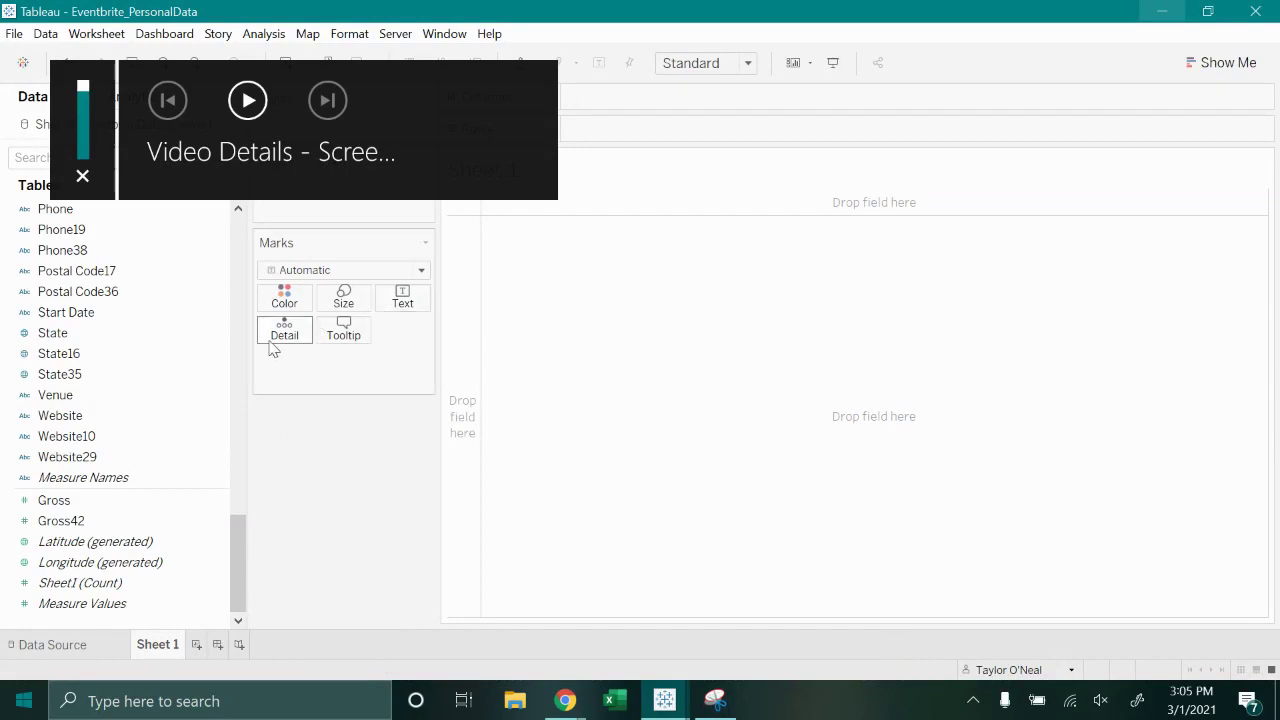
pyautogui.click(163, 356)
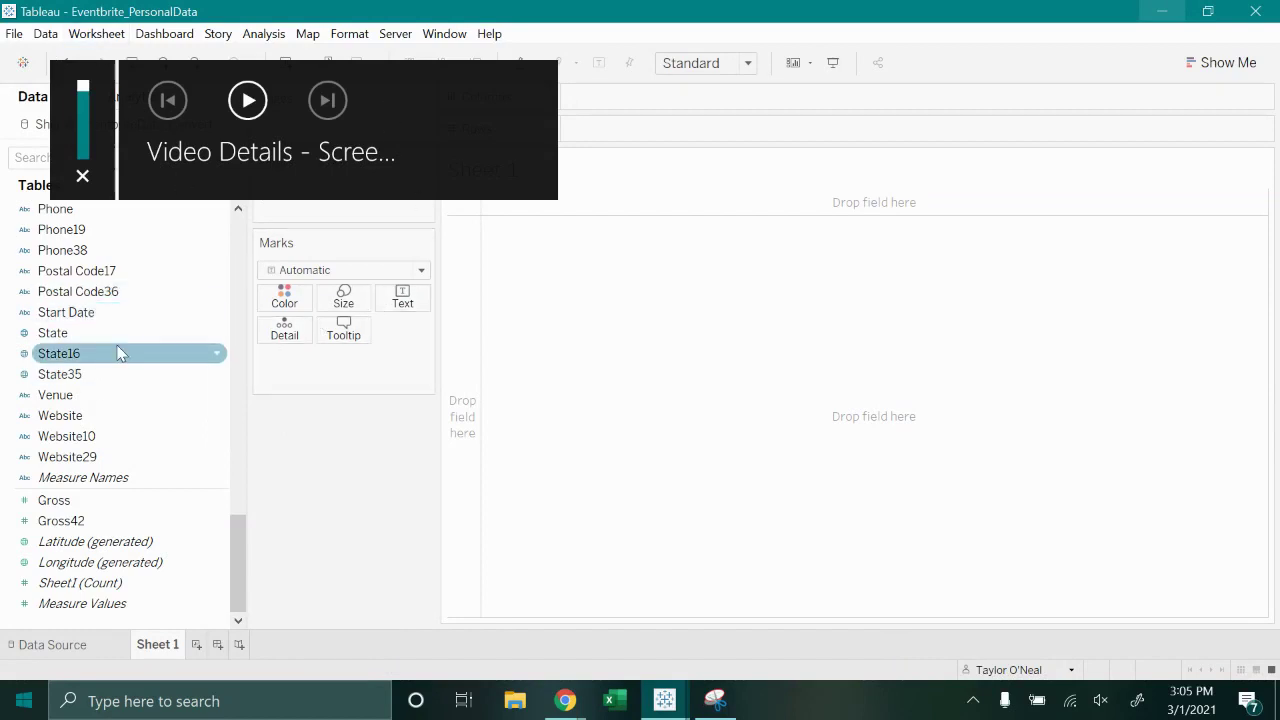
pyautogui.scroll(3, 121, 363)
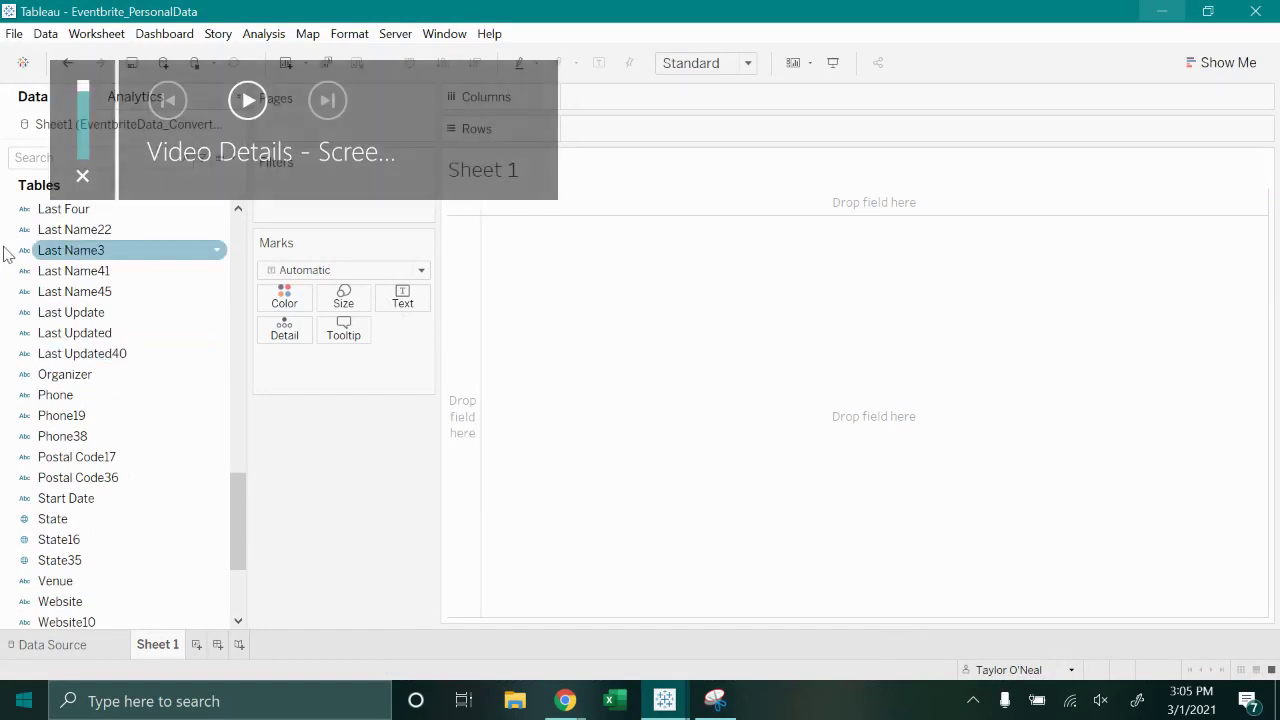
pyautogui.scroll(-1, 83, 420)
pyautogui.scroll(-2, 84, 421)
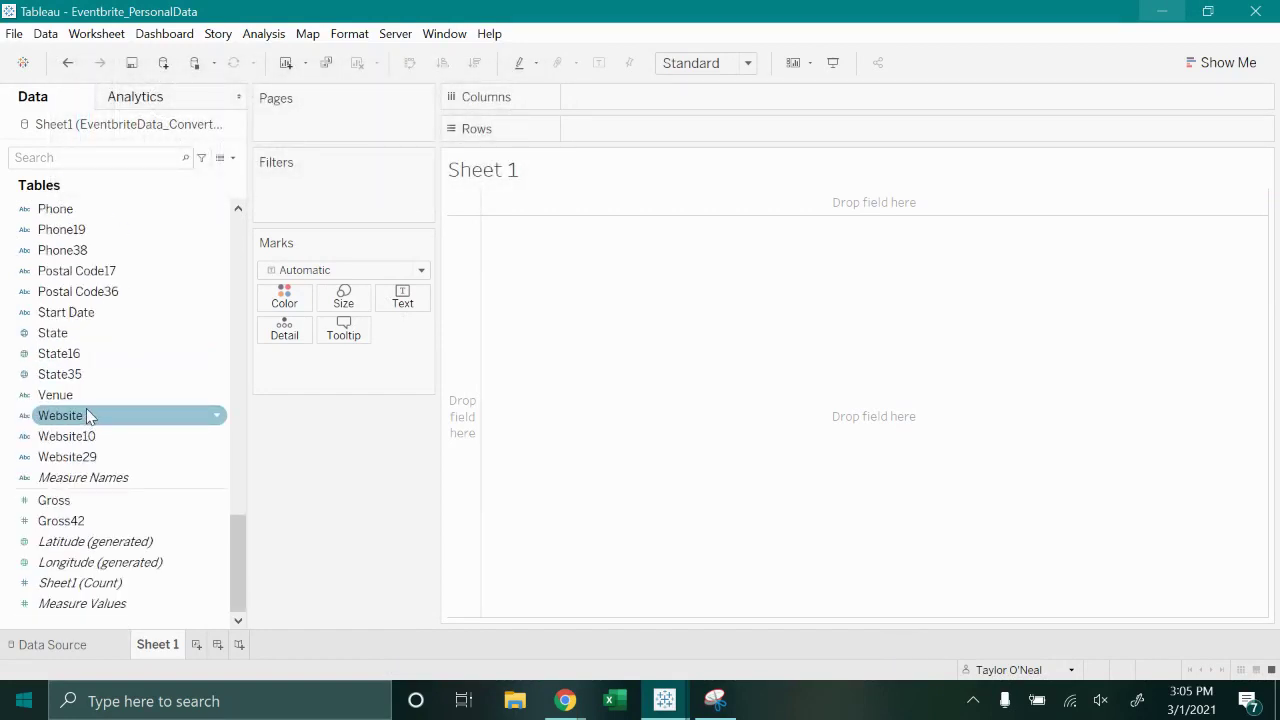
pyautogui.scroll(1, 87, 414)
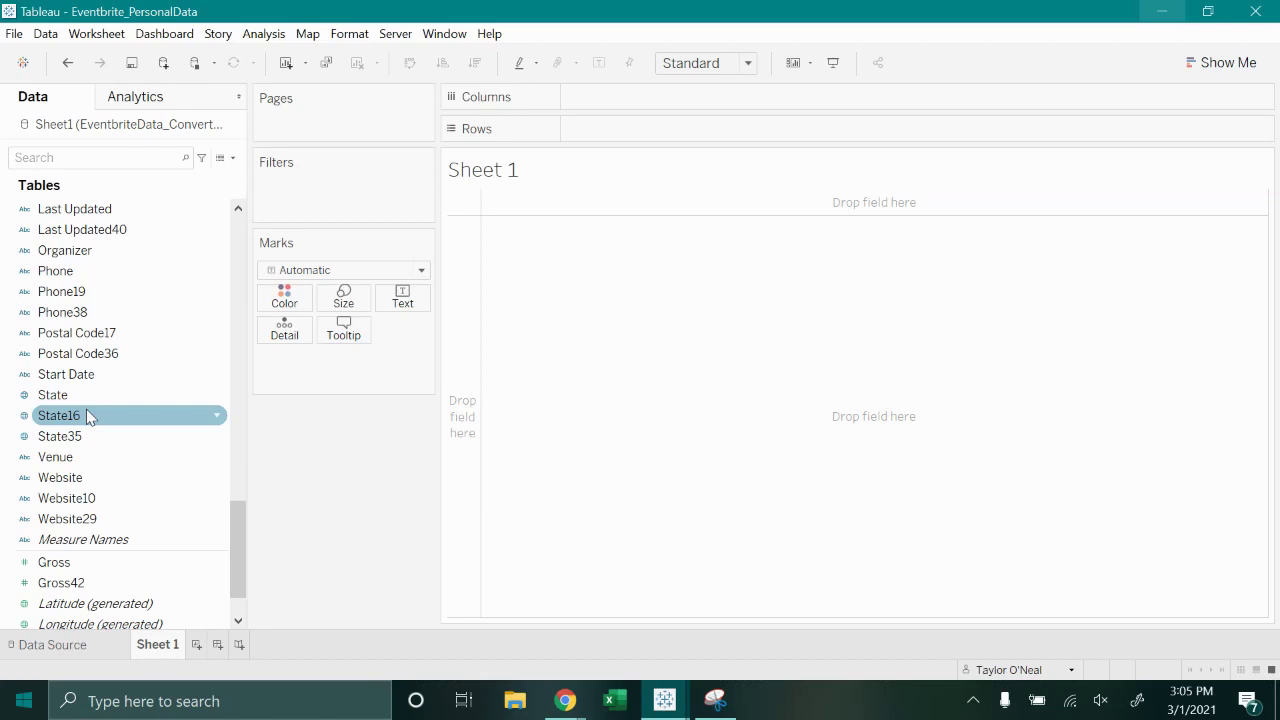
# Change the Start Date field's data type from string to Date & Time.
pyautogui.click(90, 377)
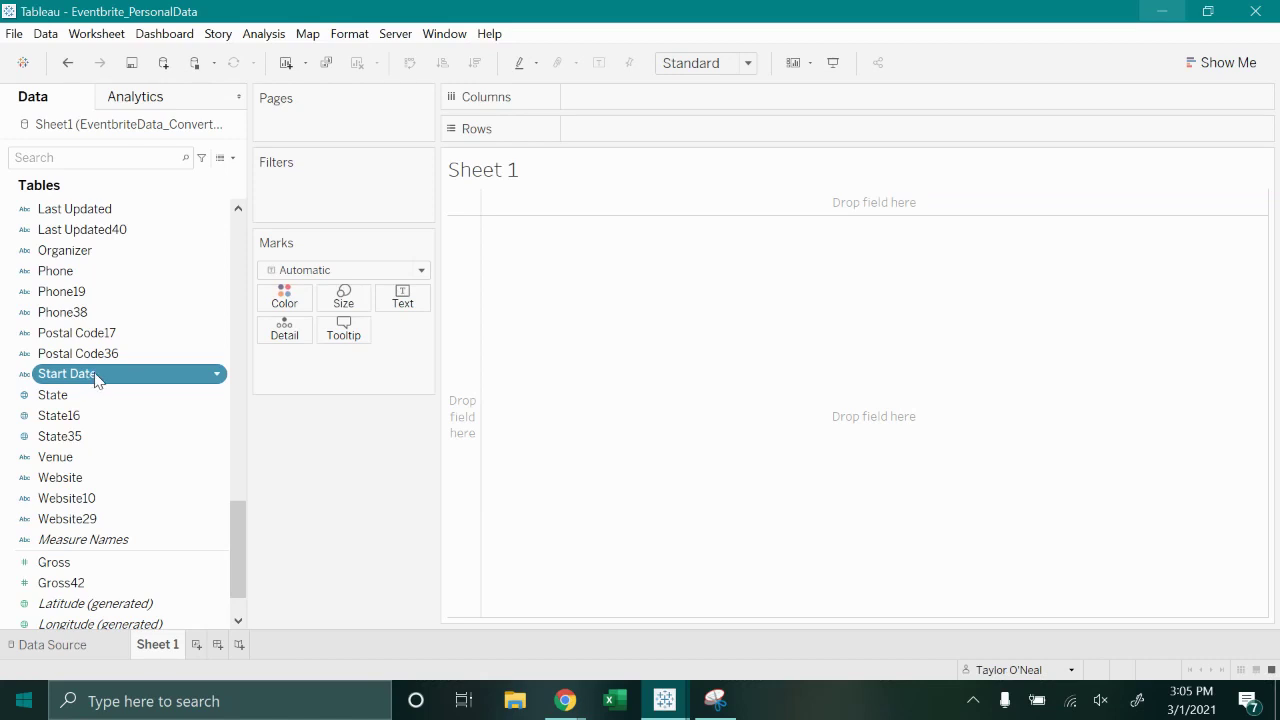
pyautogui.click(218, 377)
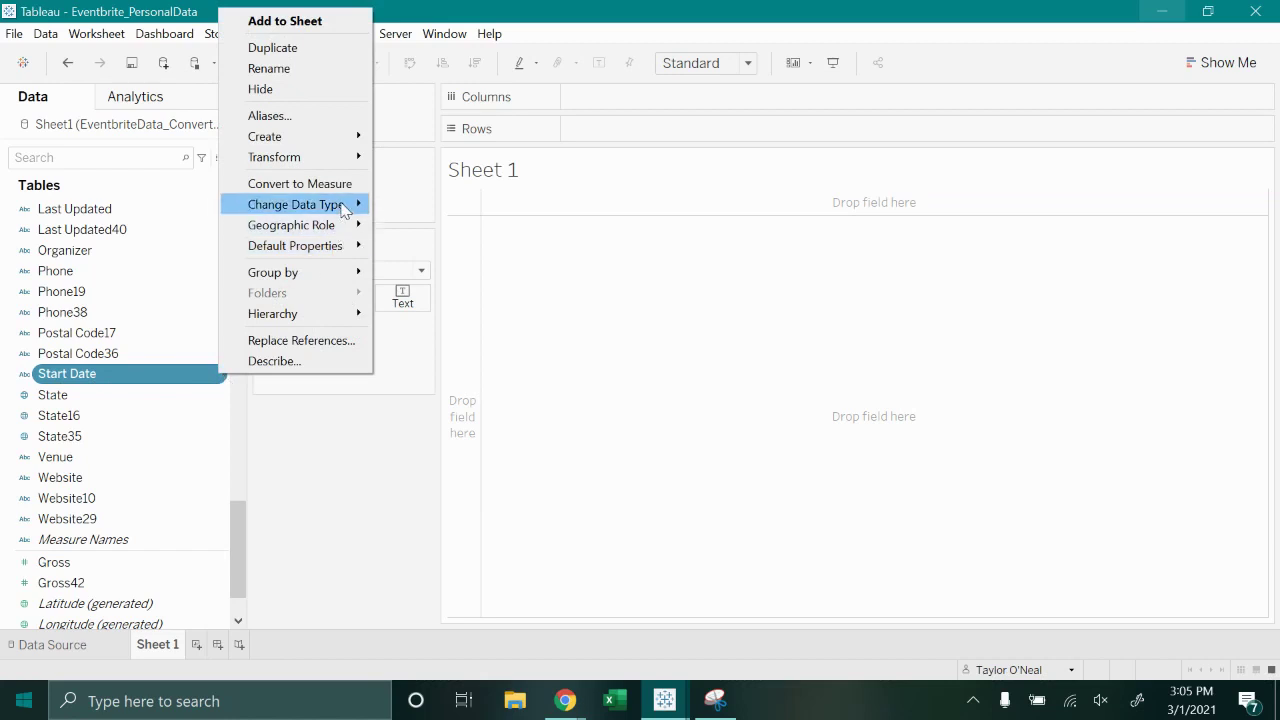
pyautogui.moveTo(345, 204)
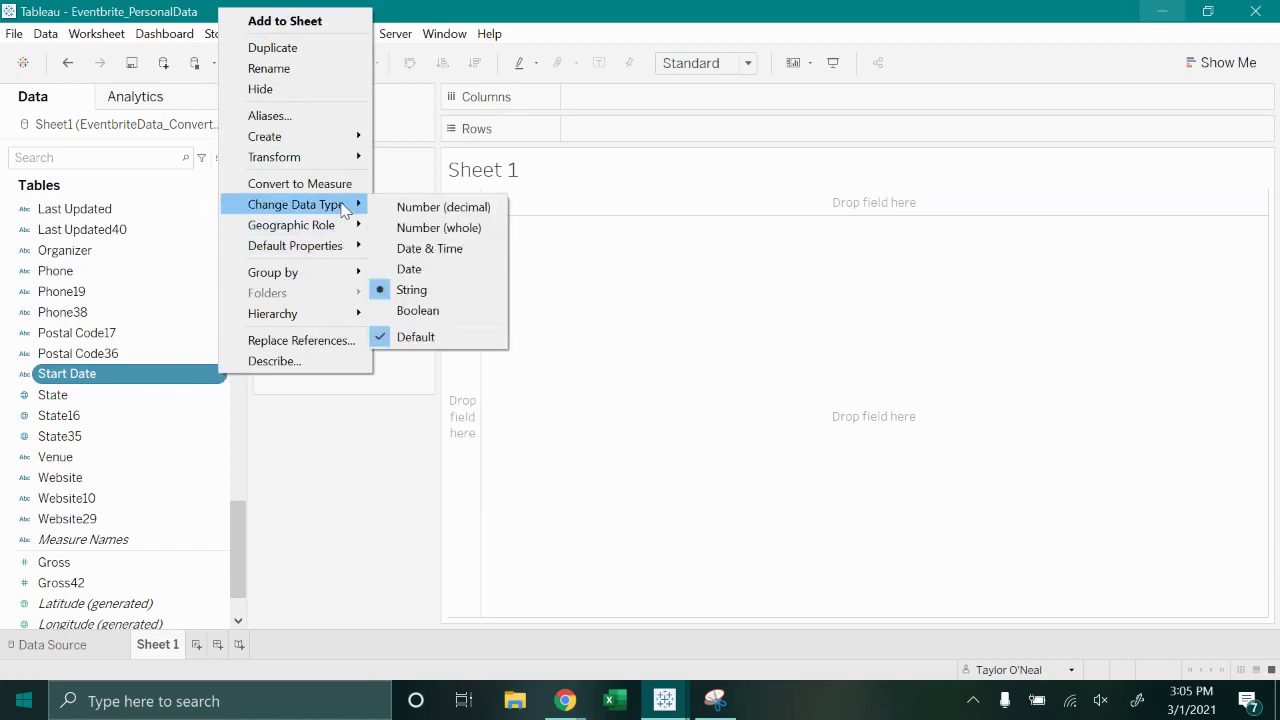
pyautogui.click(419, 248)
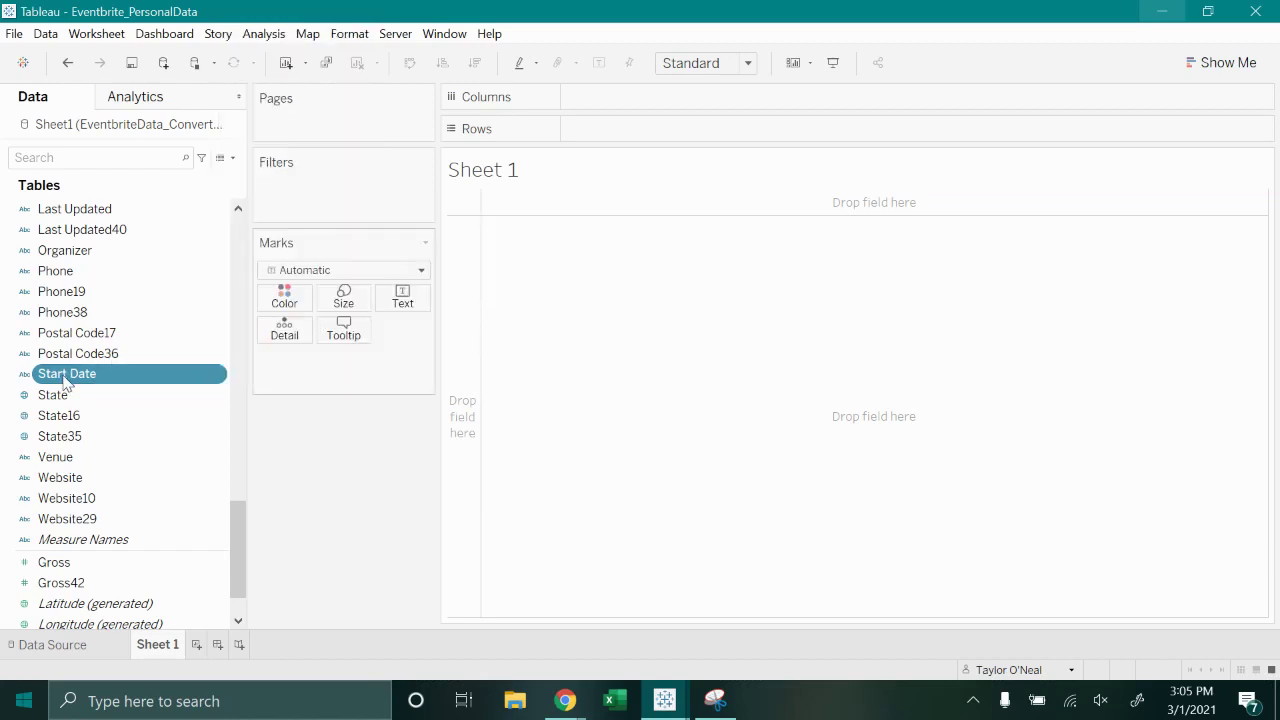
pyautogui.click(70, 646)
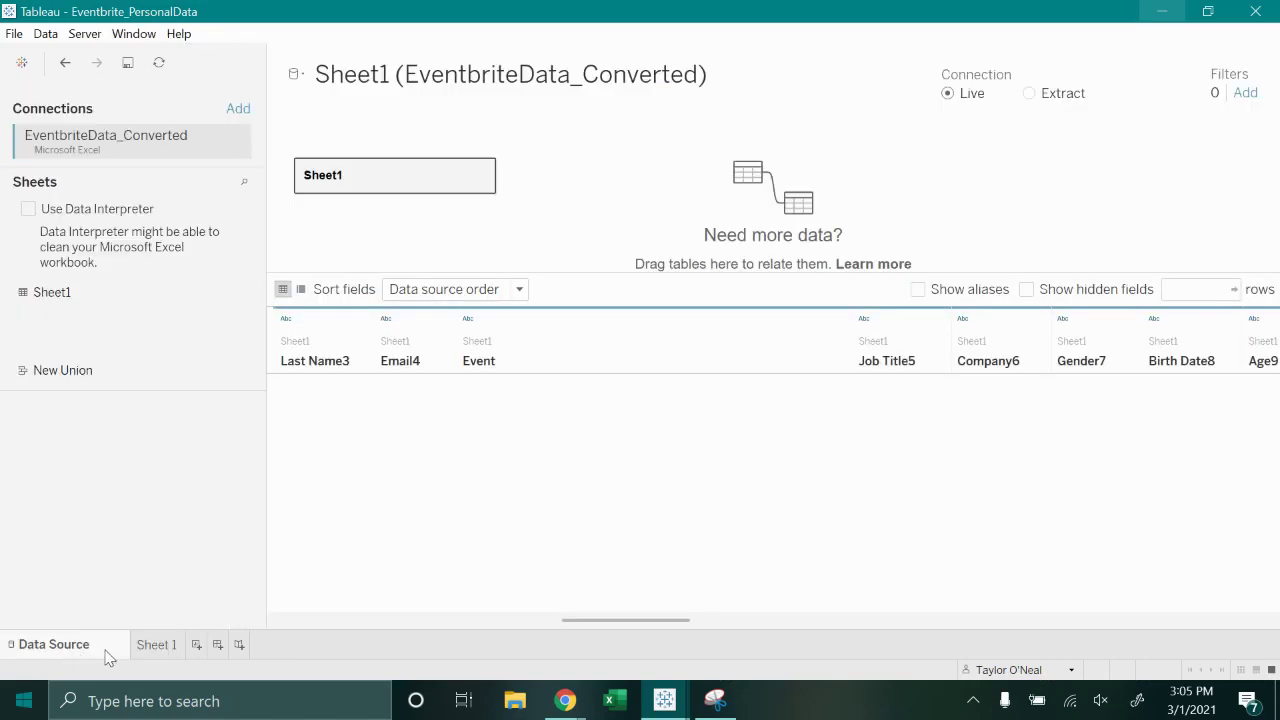
pyautogui.click(155, 645)
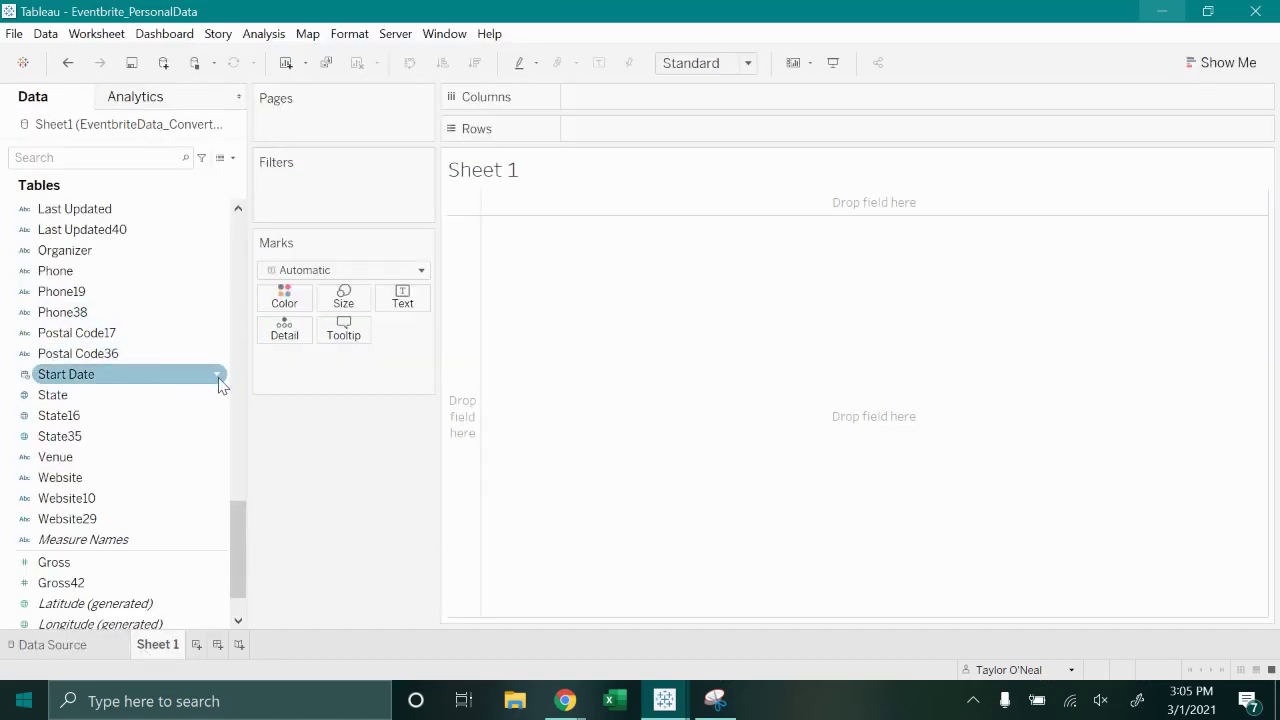
# Make Start Date a continuous date field.
pyautogui.moveTo(180, 380)
pyautogui.mouseDown()
pyautogui.moveTo(484, 248)
pyautogui.moveTo(670, 147)
pyautogui.moveTo(700, 107)
pyautogui.moveTo(298, 395)
pyautogui.moveTo(203, 446)
pyautogui.moveTo(160, 386)
pyautogui.mouseUp()
pyautogui.rightClick(150, 355)
pyautogui.click(109, 376)
pyautogui.rightClick(109, 380)
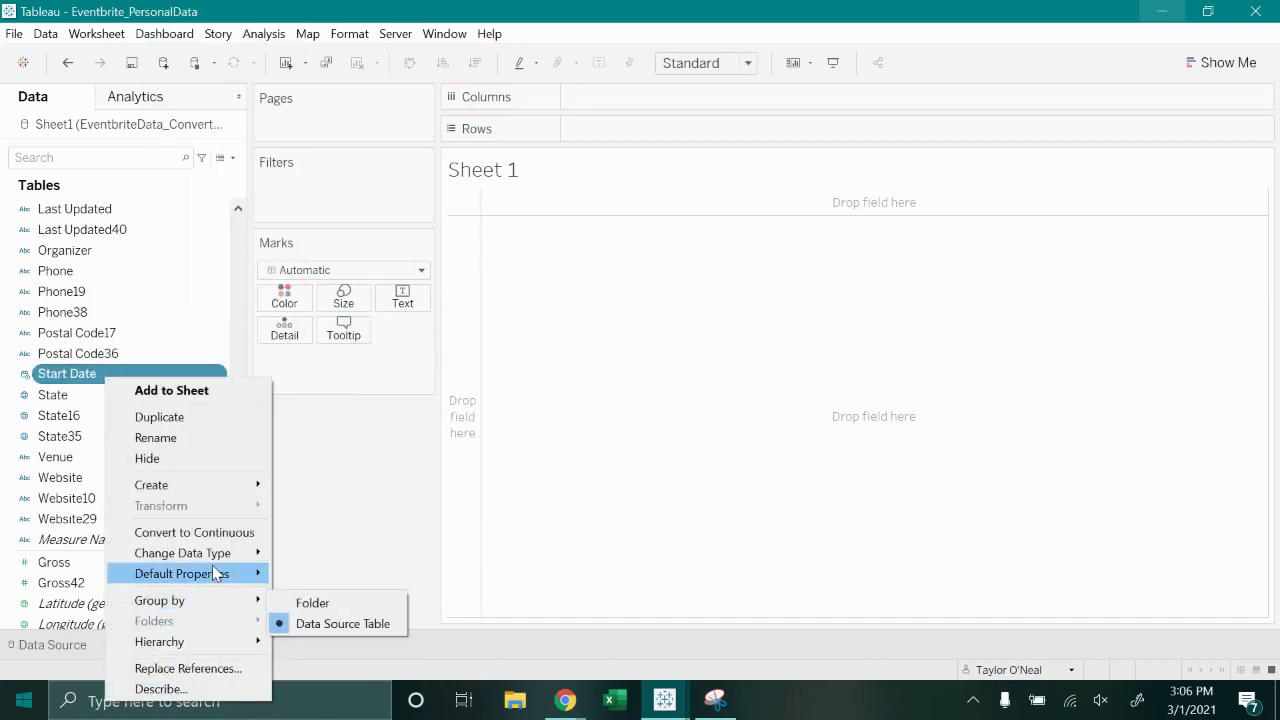
pyautogui.click(200, 532)
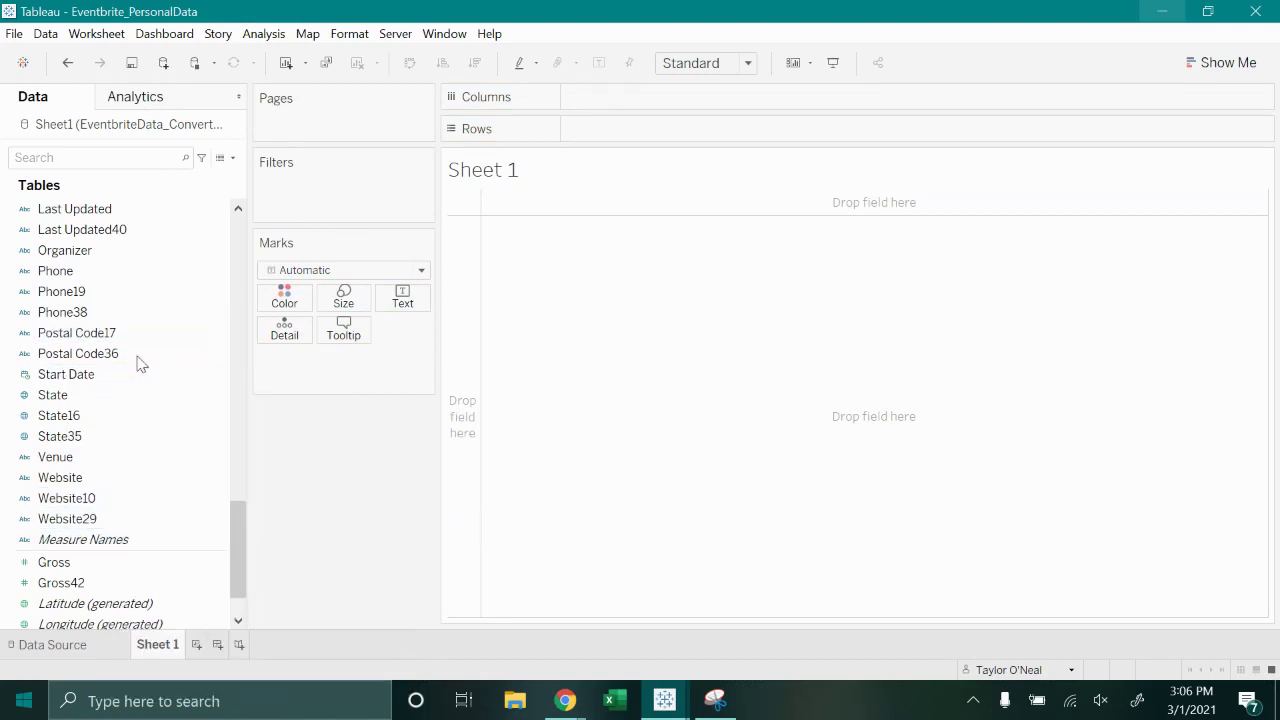
# Put Start Date on Columns as an exact date, plotting each event on the 2011–2021 axis.
pyautogui.moveTo(140, 376); pyautogui.dragTo(670, 102)
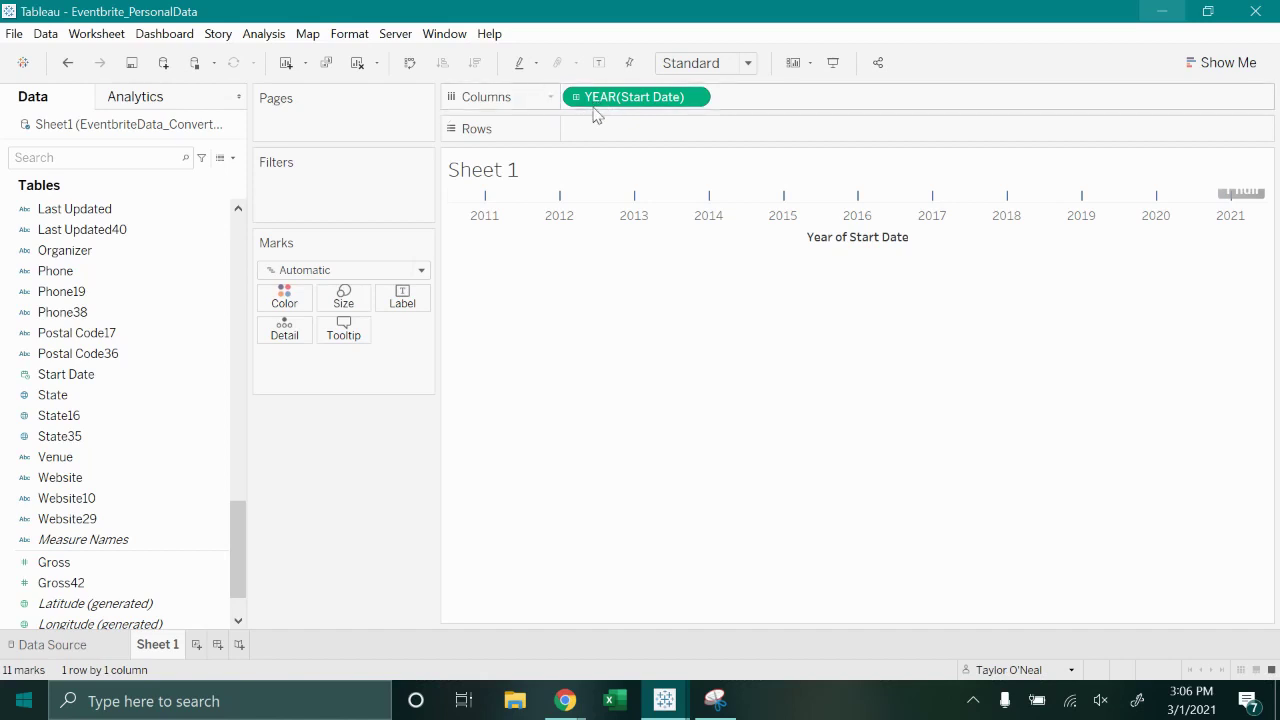
pyautogui.rightClick(620, 103)
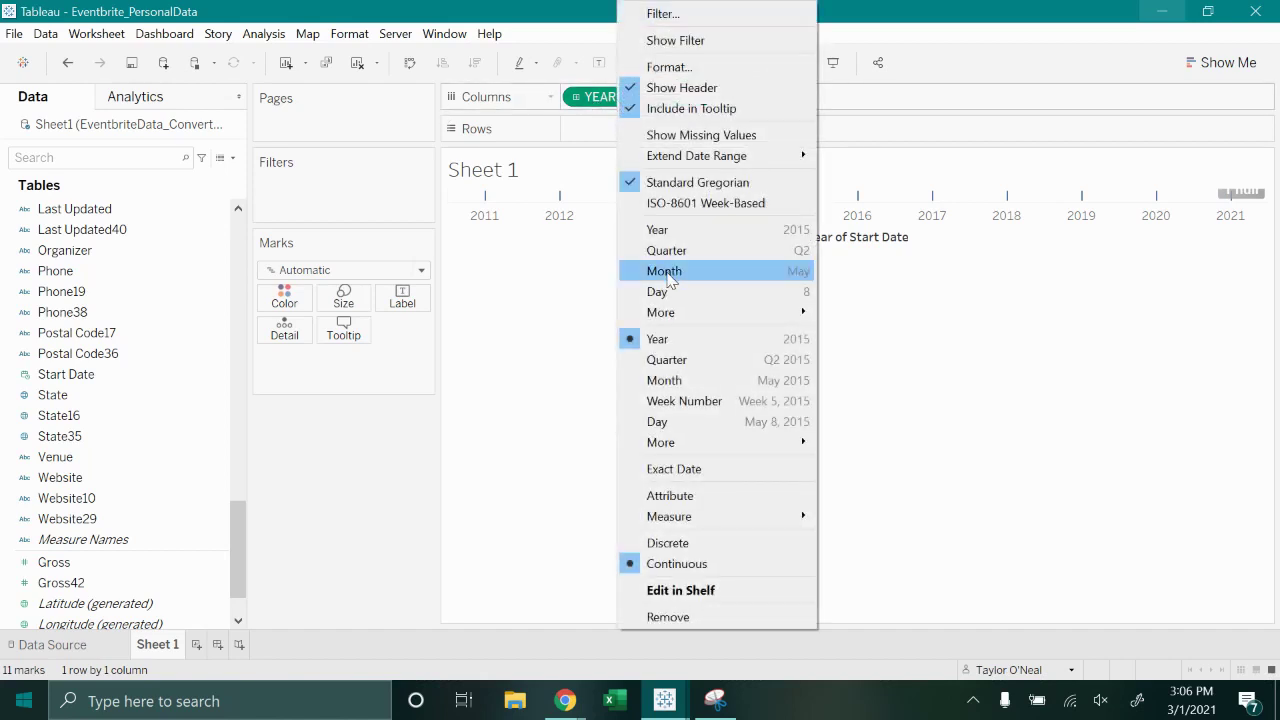
pyautogui.click(729, 470)
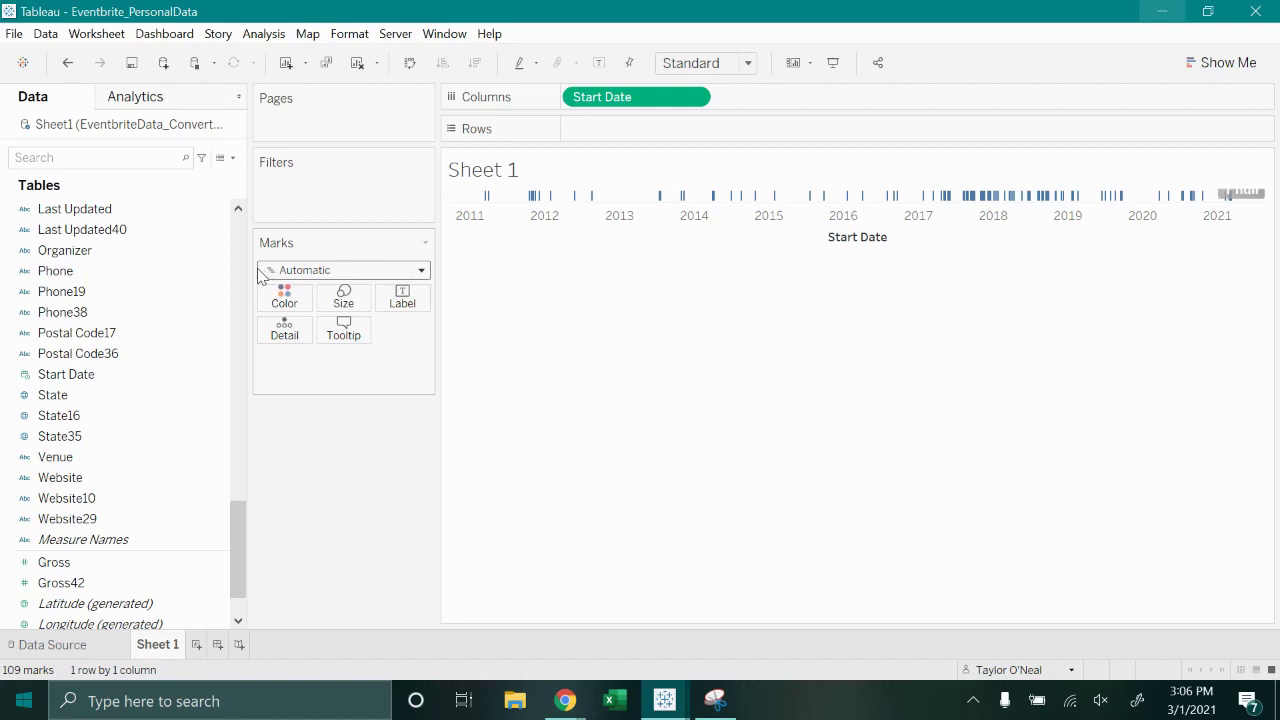
# Add Organizer to Rows and use Circle as the mark type.
pyautogui.click(121, 160)
pyautogui.write('o')
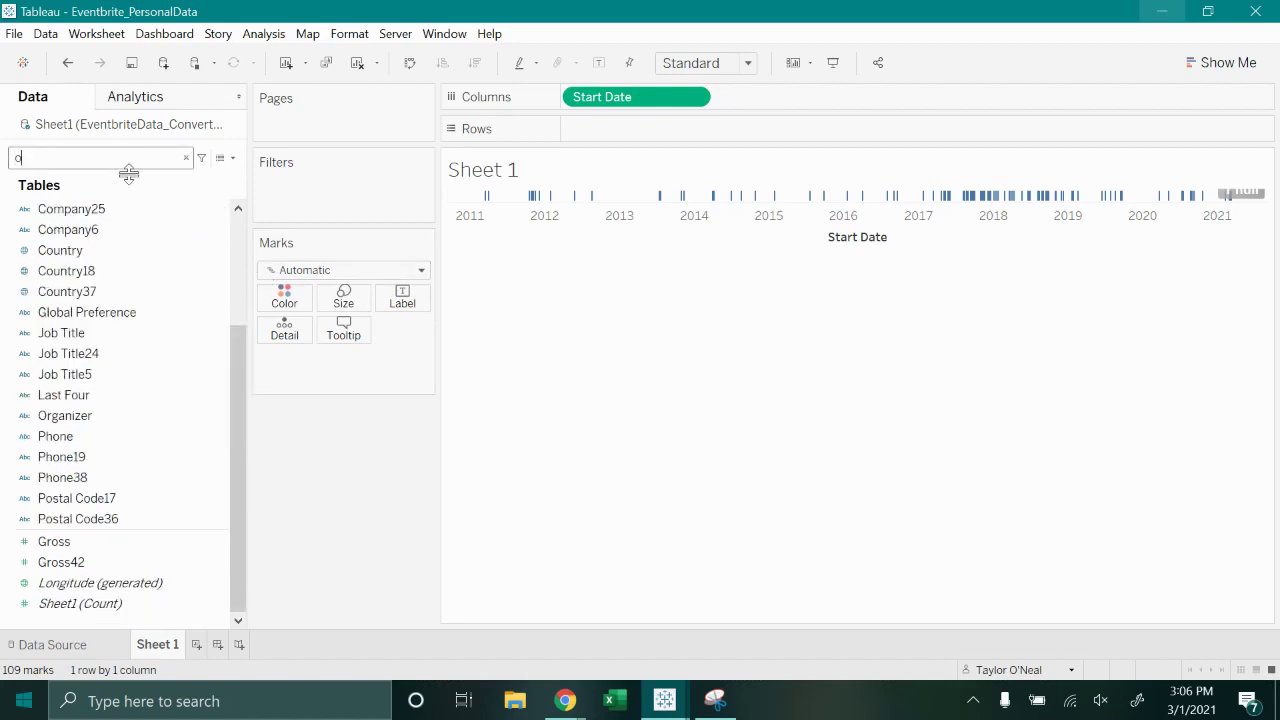
pyautogui.write('rg')
pyautogui.click(89, 212)
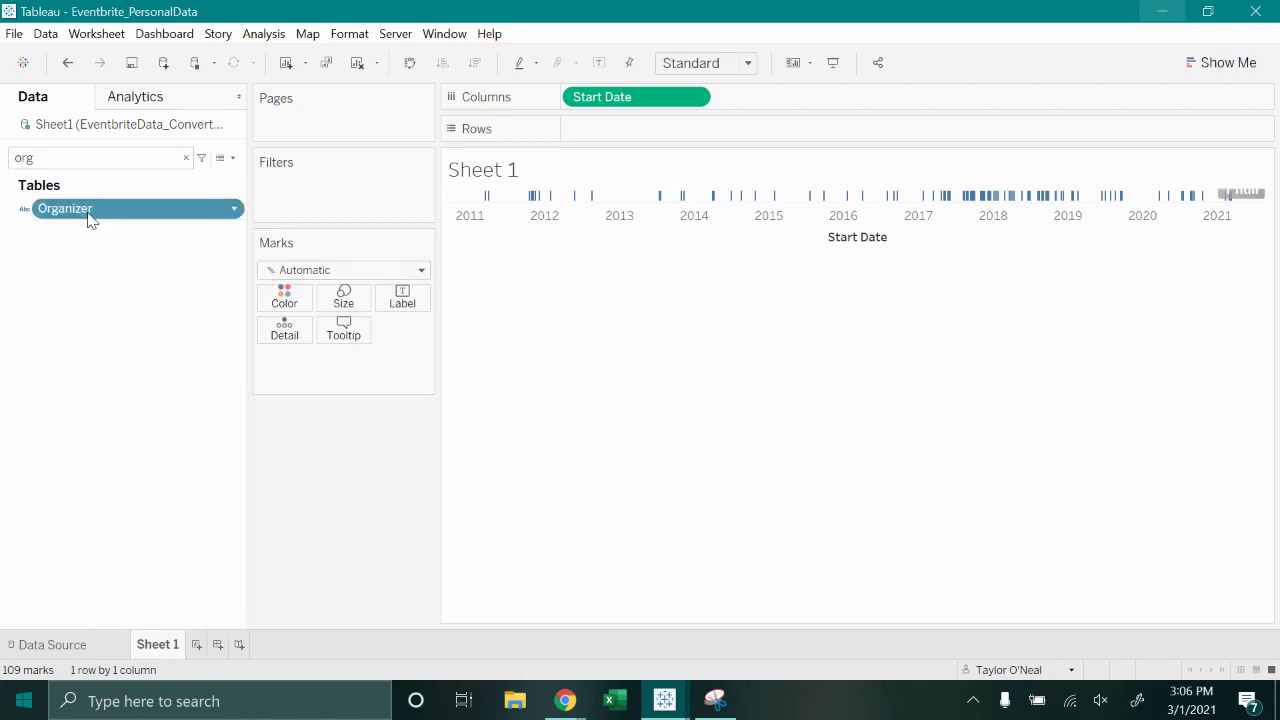
pyautogui.moveTo(89, 218); pyautogui.dragTo(620, 142)
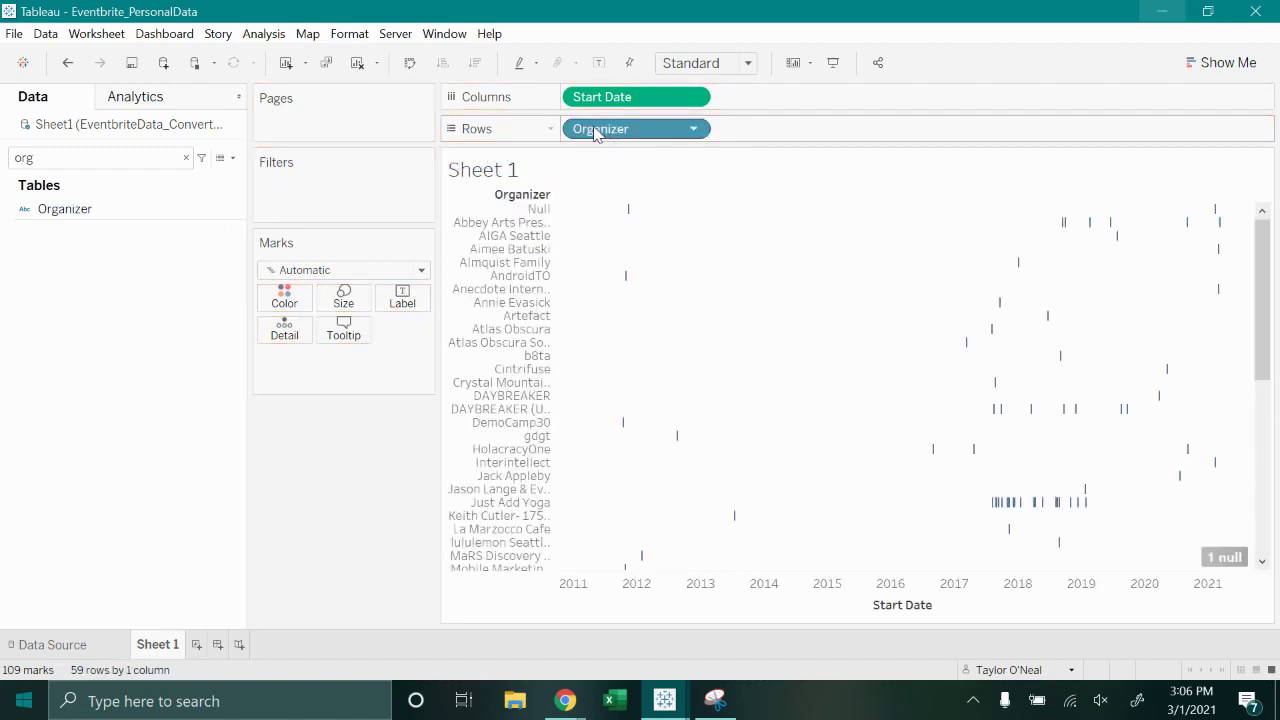
pyautogui.click(352, 270)
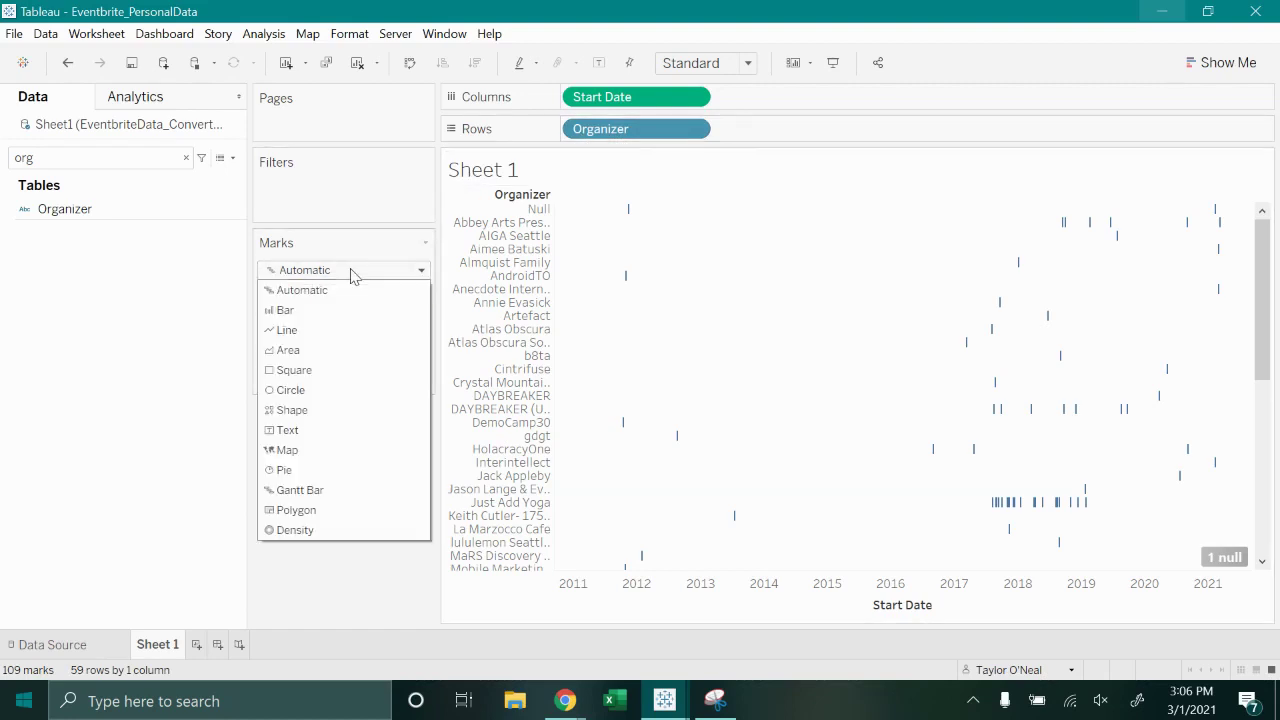
pyautogui.press('Escape')
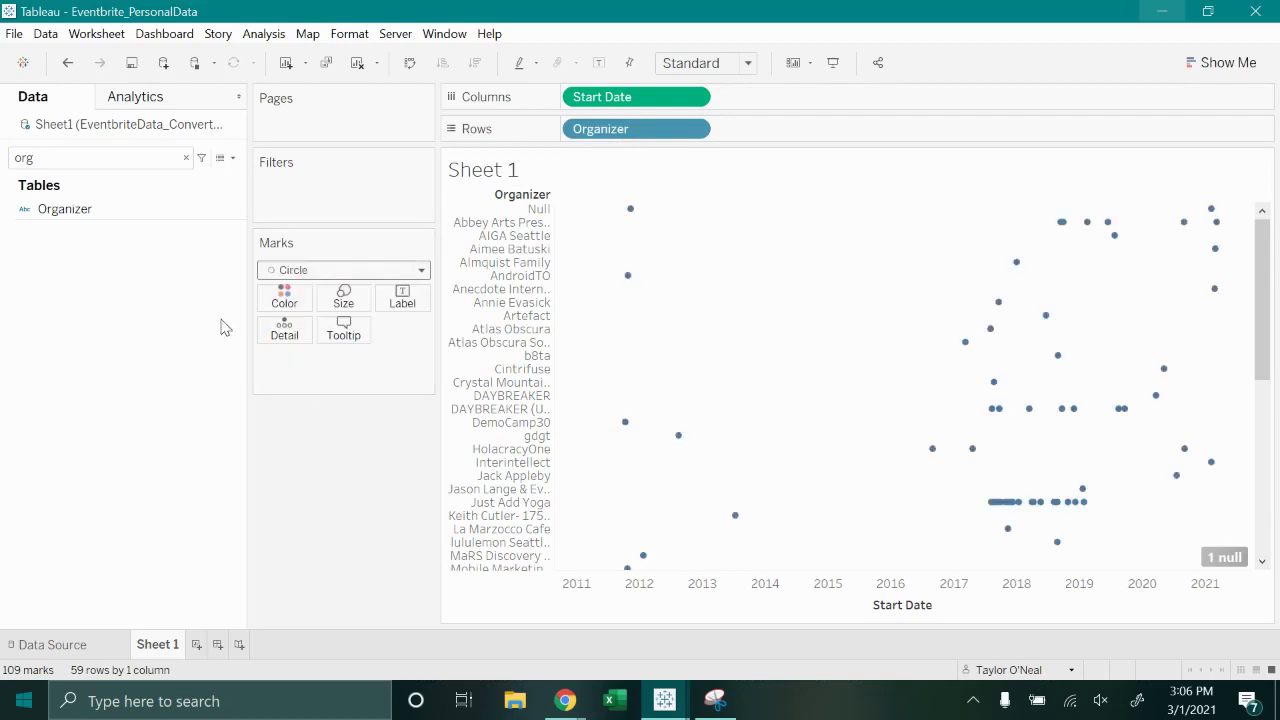
pyautogui.click(186, 157)
pyautogui.moveTo(244, 316); pyautogui.dragTo(166, 316)
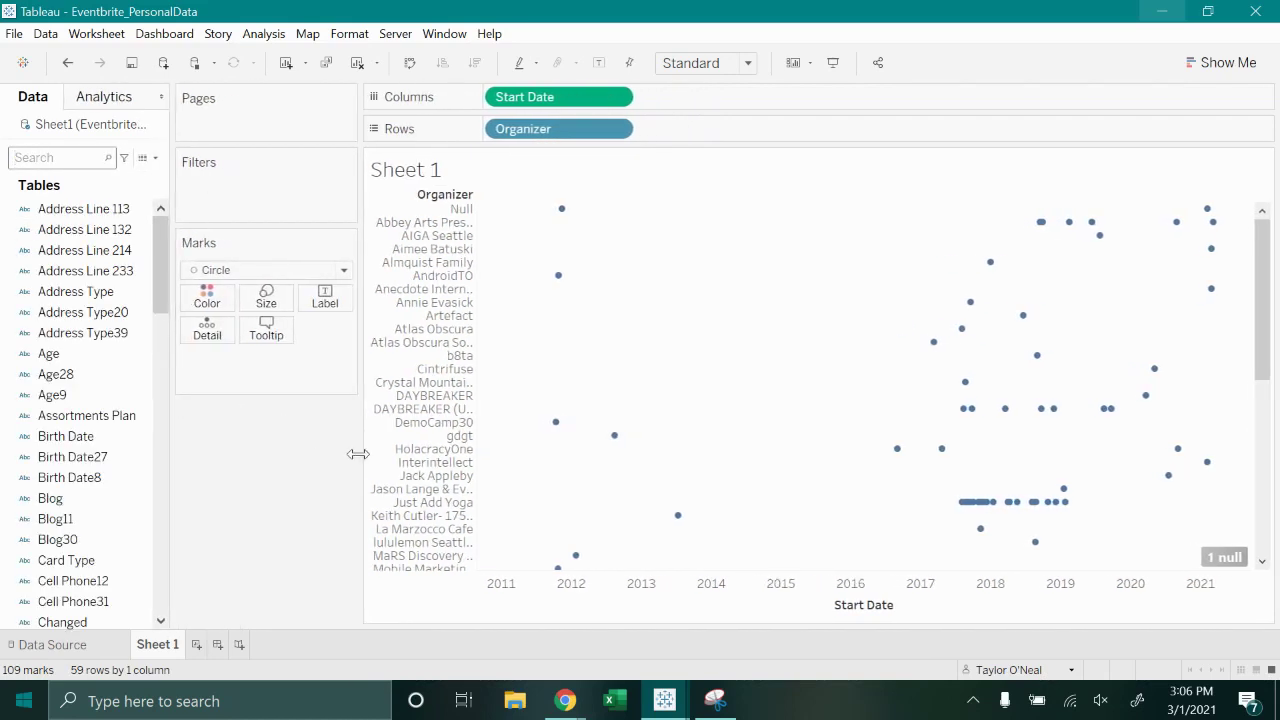
# Color the circles green at 66% opacity.
pyautogui.click(206, 297)
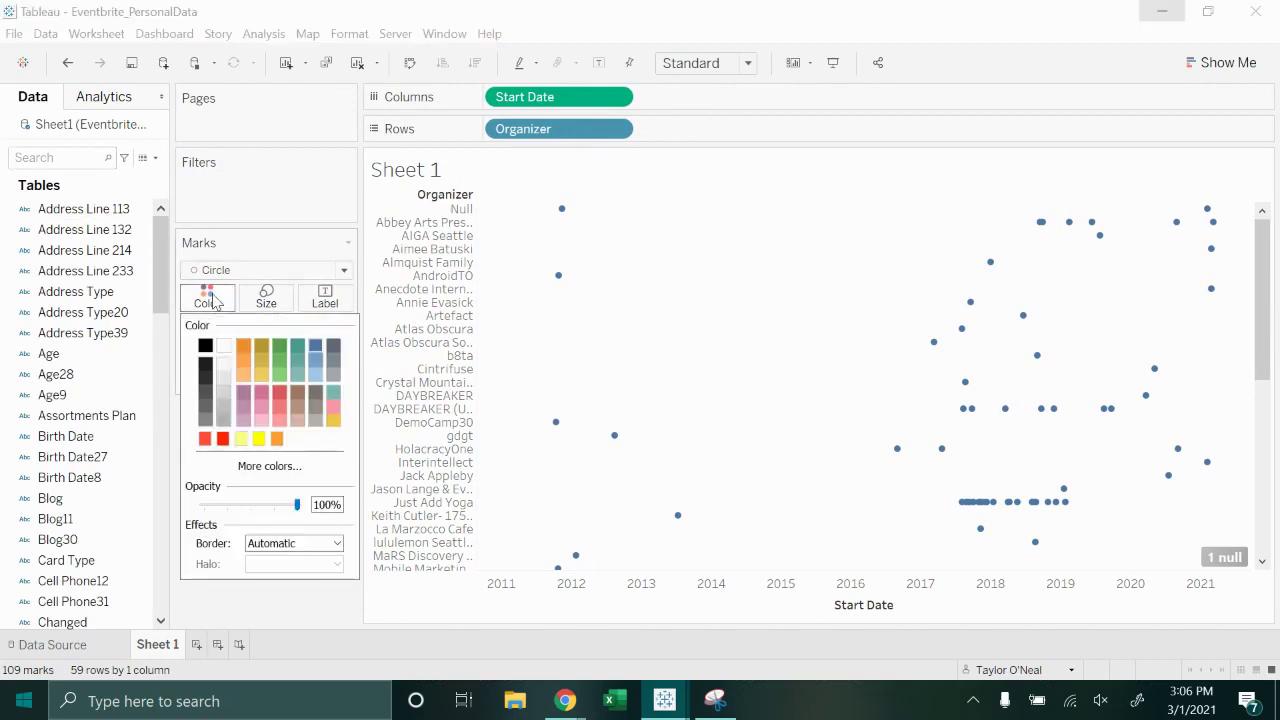
pyautogui.click(281, 348)
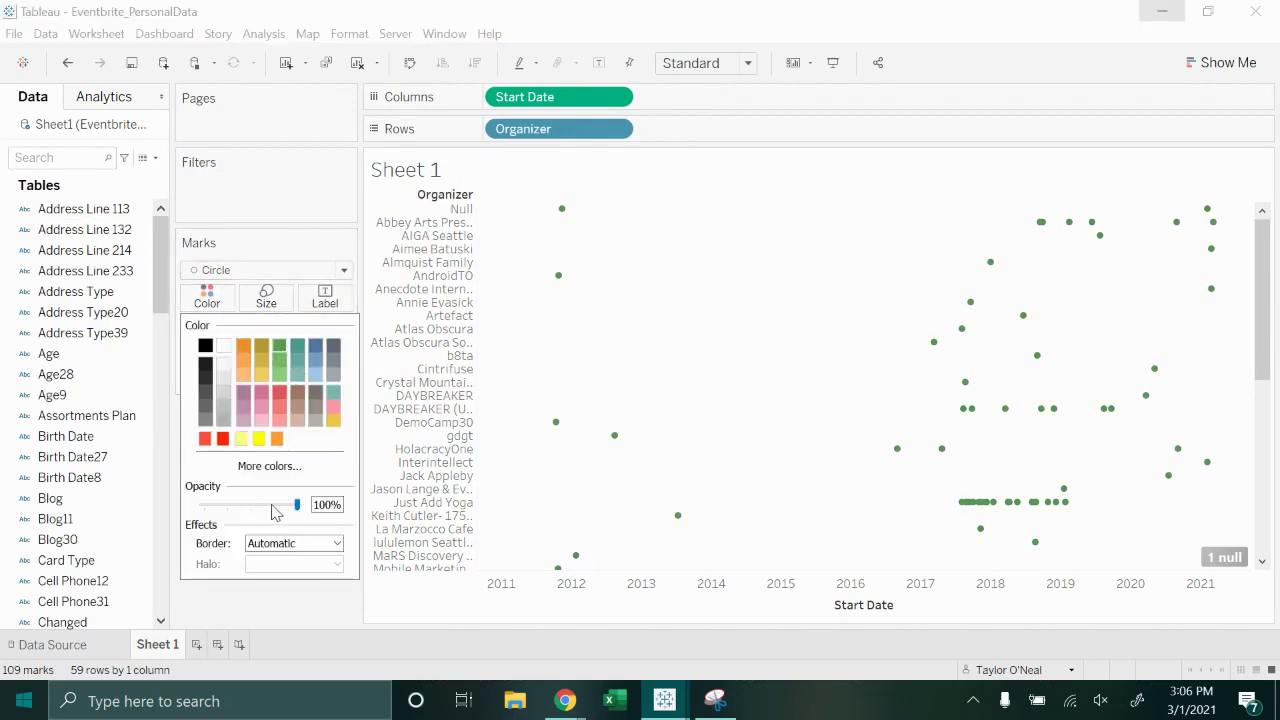
pyautogui.moveTo(976, 516)
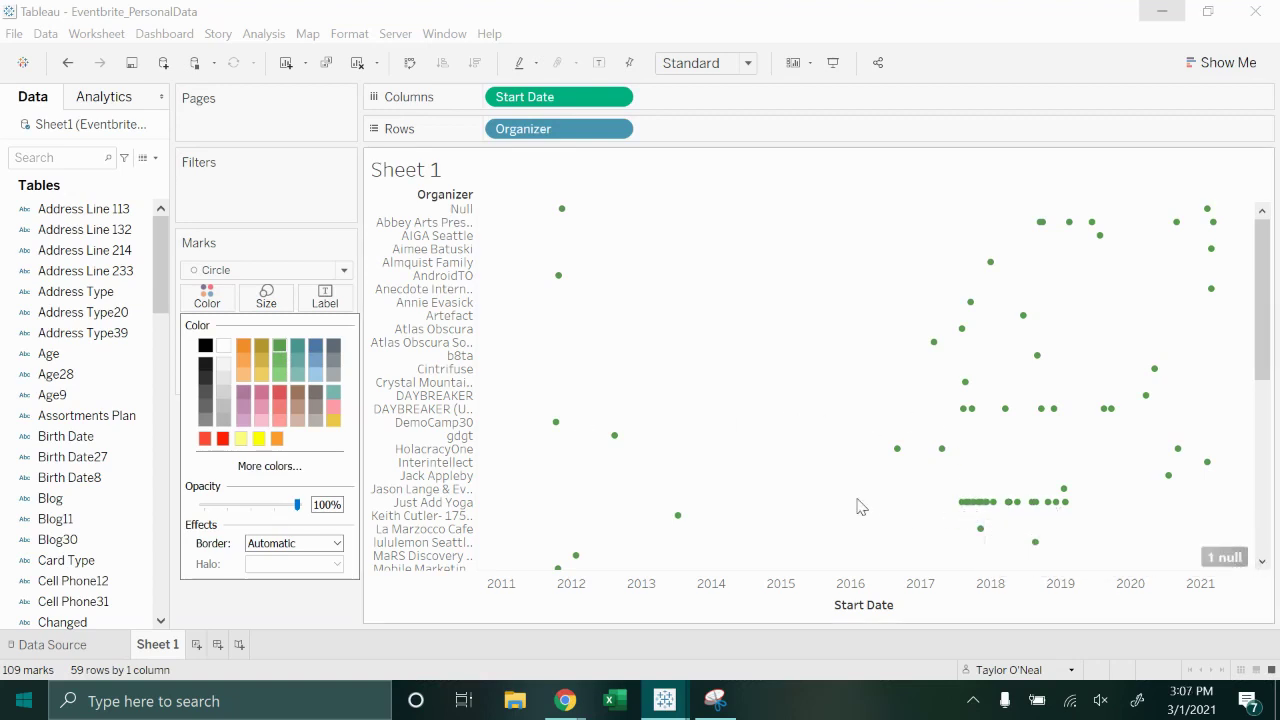
pyautogui.click(267, 507)
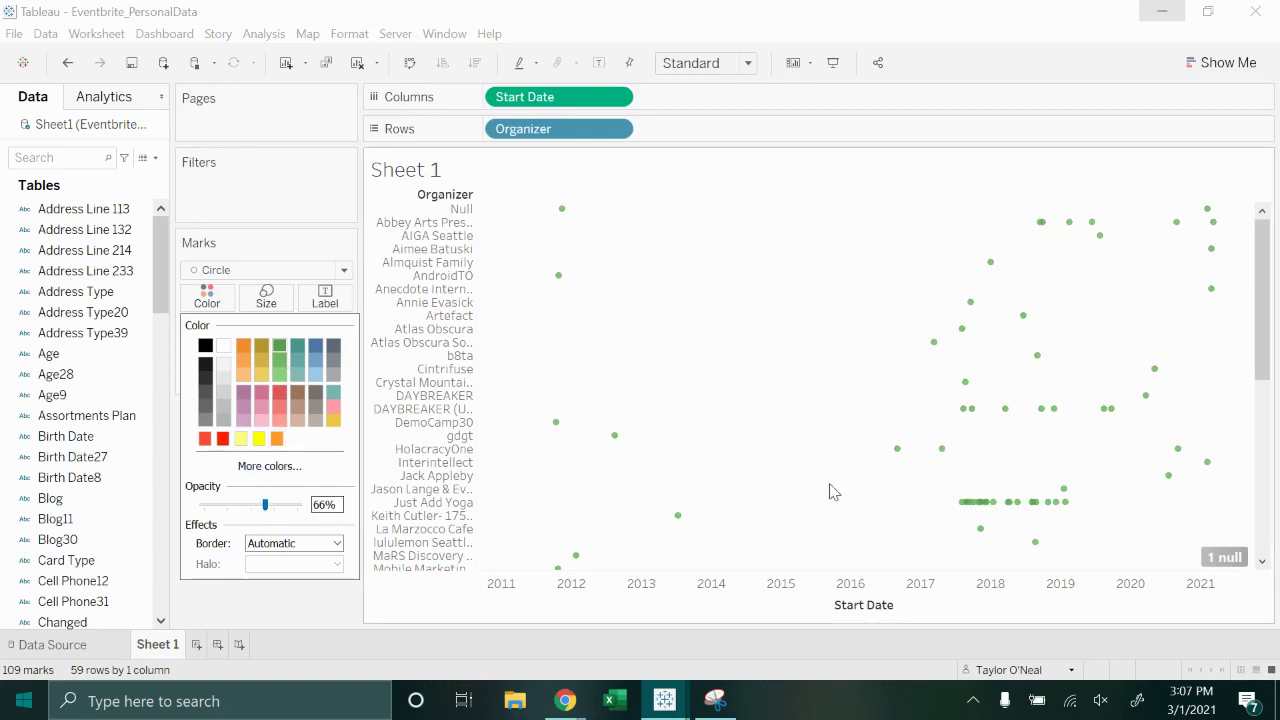
pyautogui.moveTo(1005, 515)
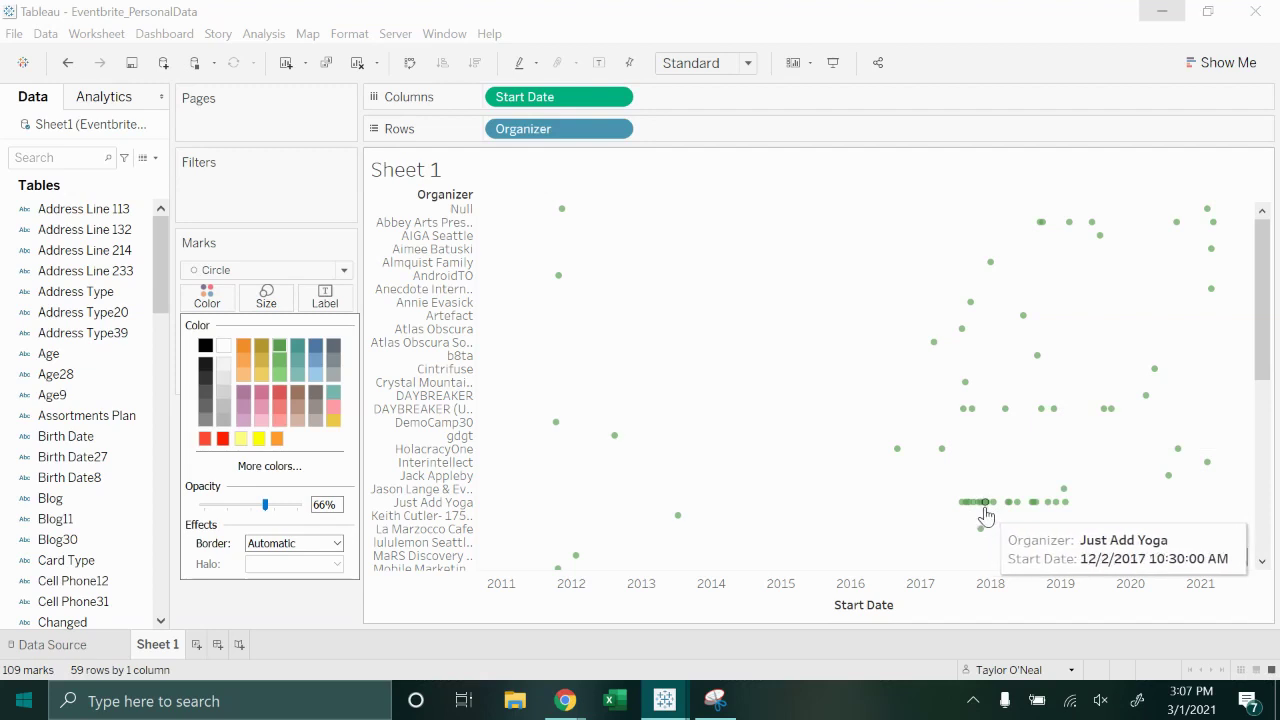
pyautogui.click(303, 615)
# Increase the circle mark size.
pyautogui.click(266, 297)
pyautogui.moveTo(278, 336); pyautogui.dragTo(309, 345)
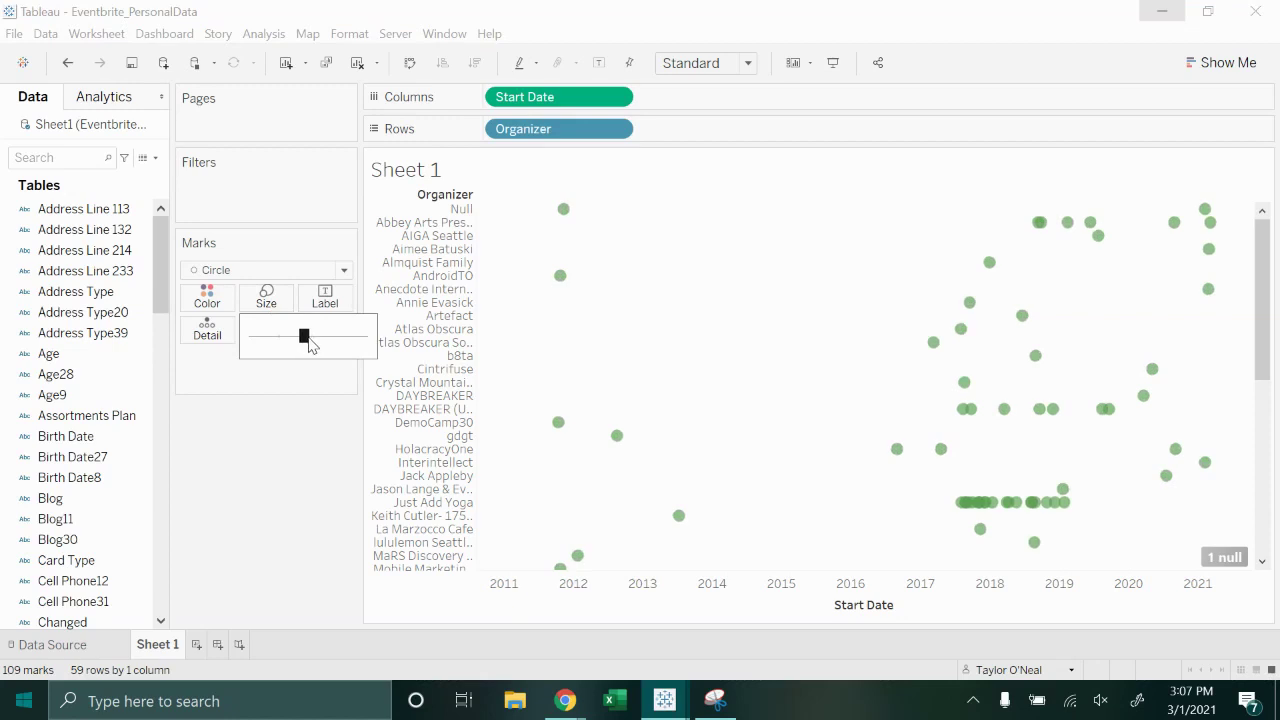
pyautogui.click(314, 437)
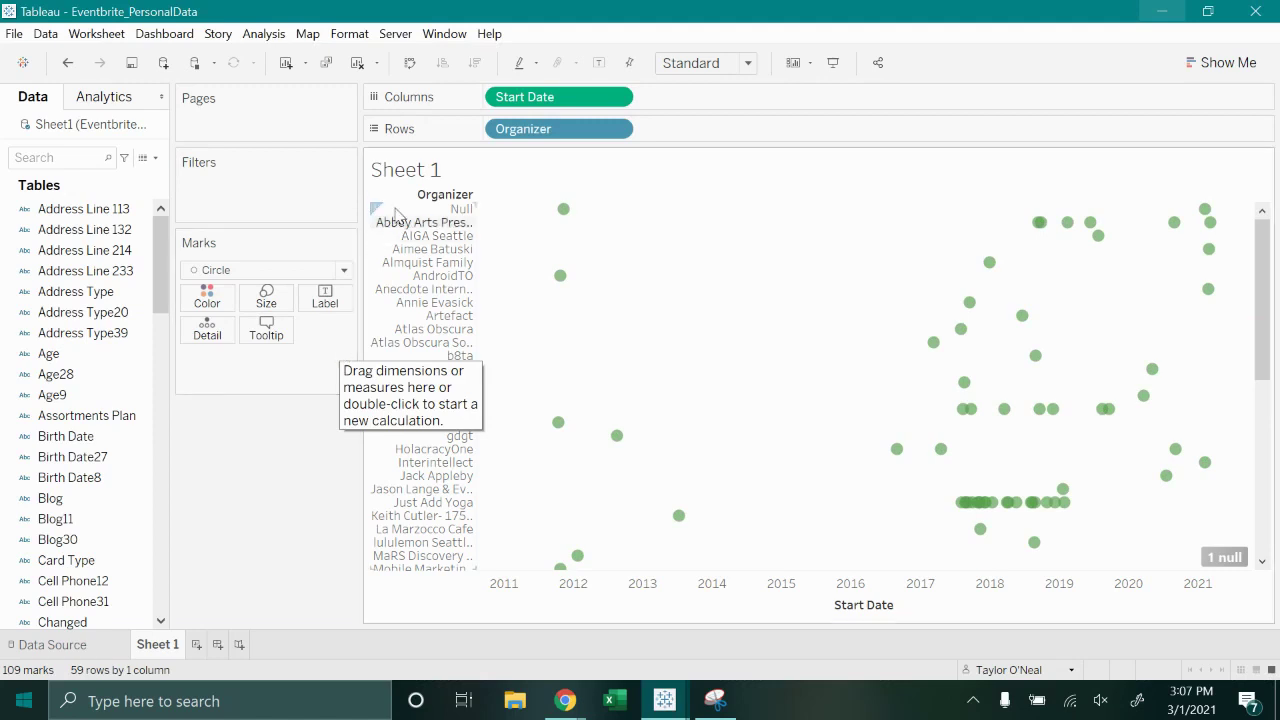
# Set the Organizer sort to sort by a field.
pyautogui.click(617, 132)
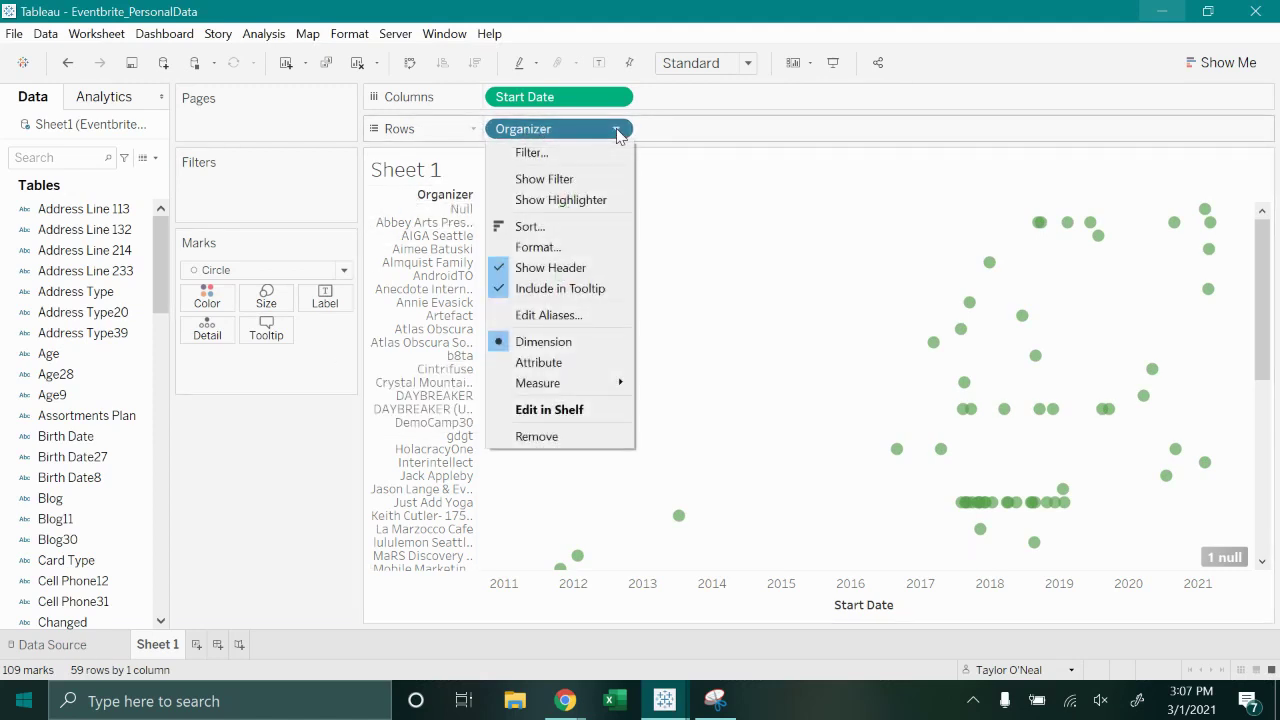
pyautogui.click(607, 228)
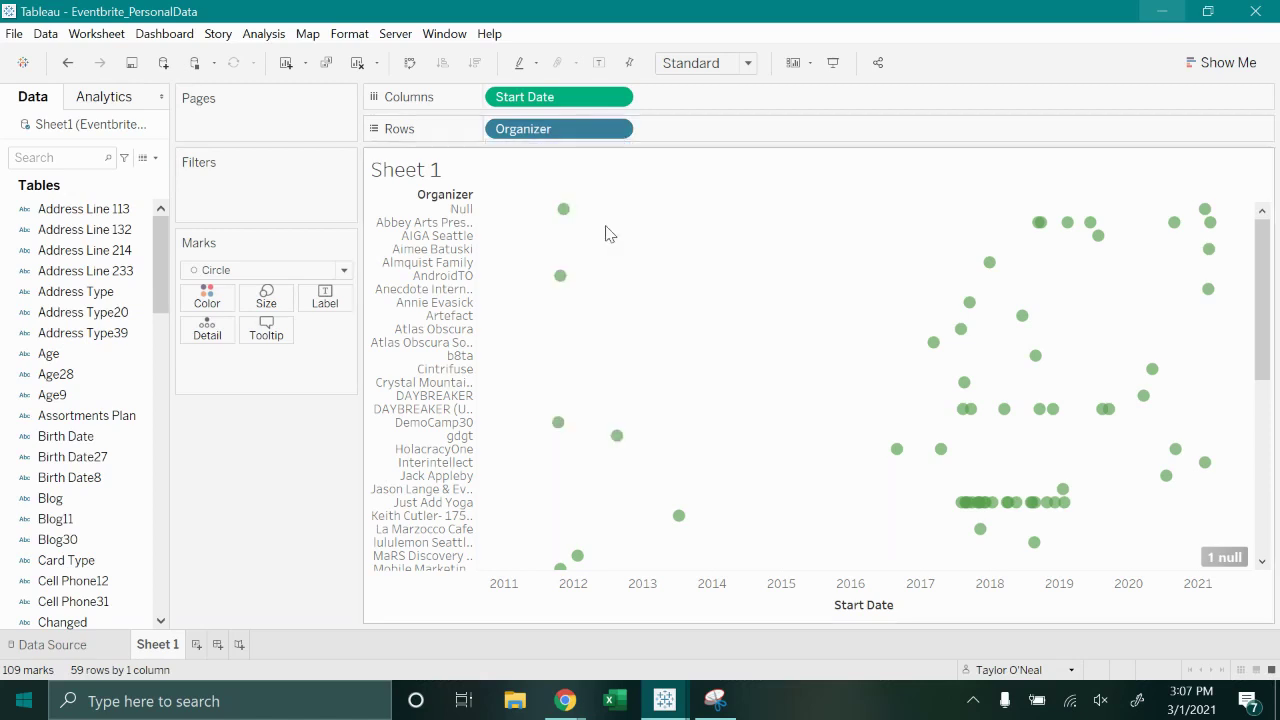
pyautogui.click(612, 285)
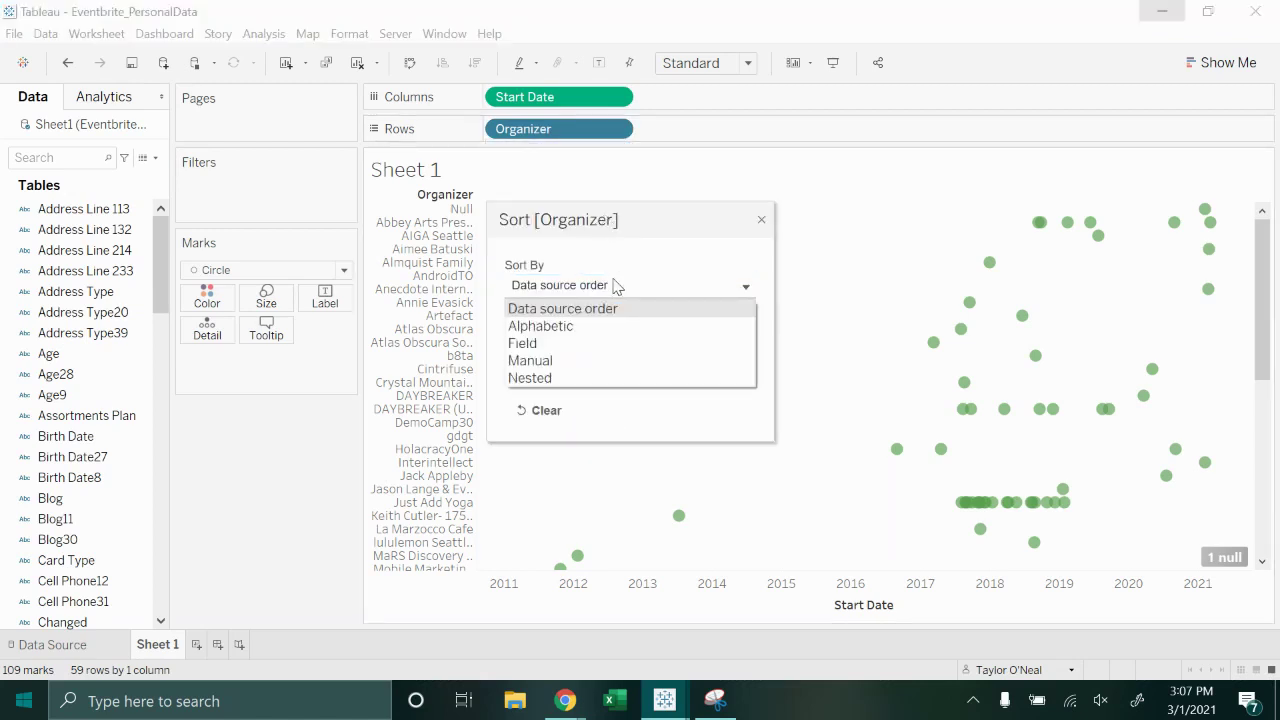
pyautogui.click(627, 344)
# Sort organizers by the count of Event Name.
pyautogui.click(640, 422)
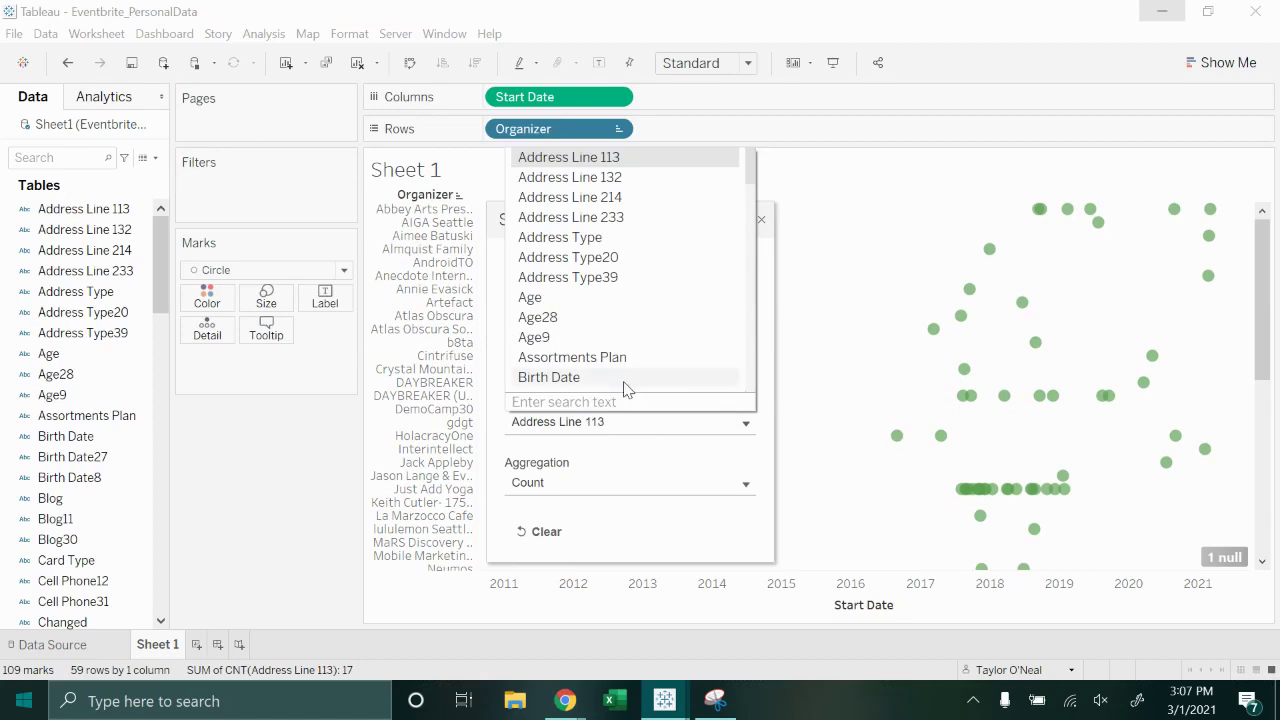
pyautogui.scroll(-4, 626, 378)
pyautogui.scroll(-6, 665, 280)
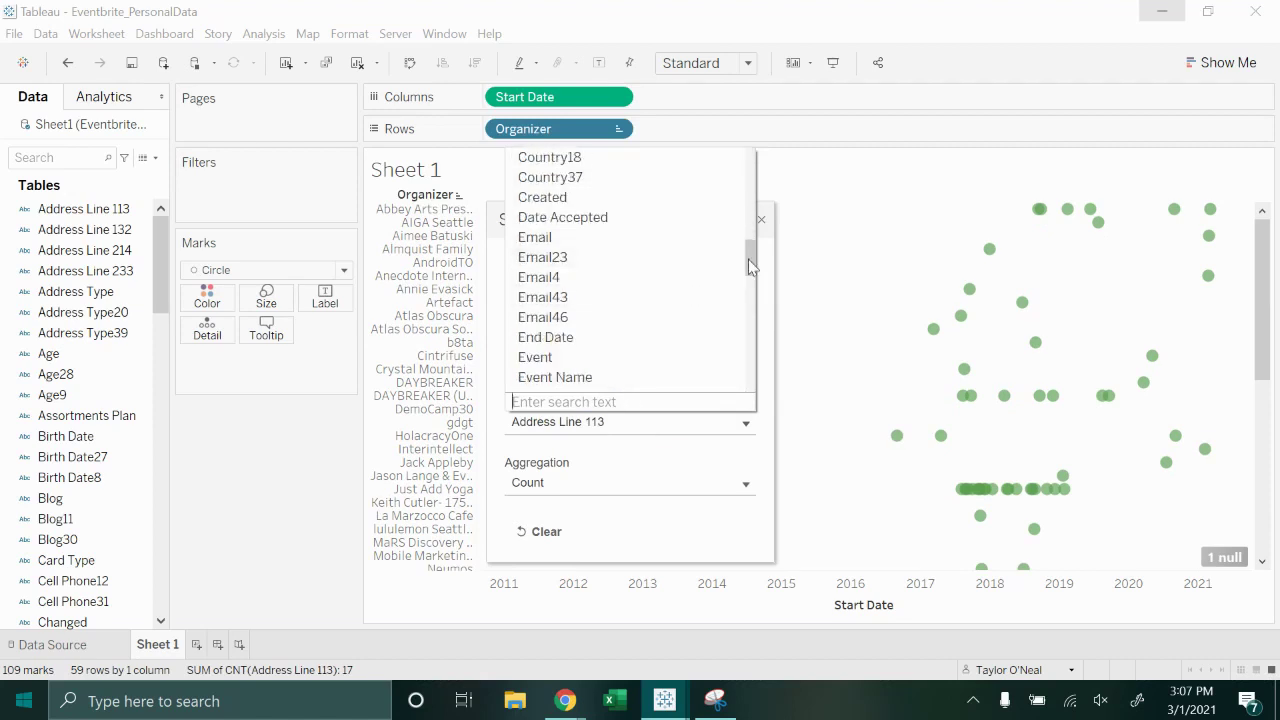
pyautogui.moveTo(750, 258); pyautogui.dragTo(735, 165)
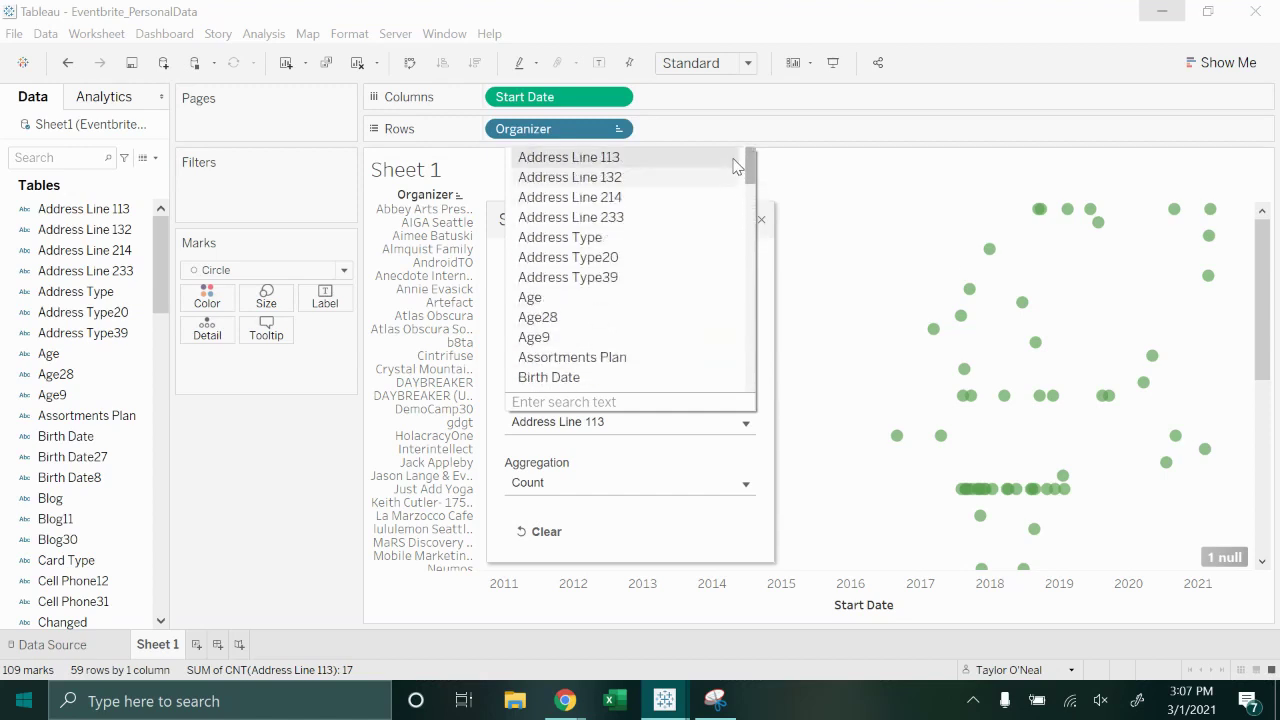
pyautogui.click(654, 482)
pyautogui.click(636, 424)
pyautogui.click(636, 424)
pyautogui.click(634, 423)
pyautogui.moveTo(750, 168); pyautogui.dragTo(767, 267)
pyautogui.scroll(-1, 682, 336)
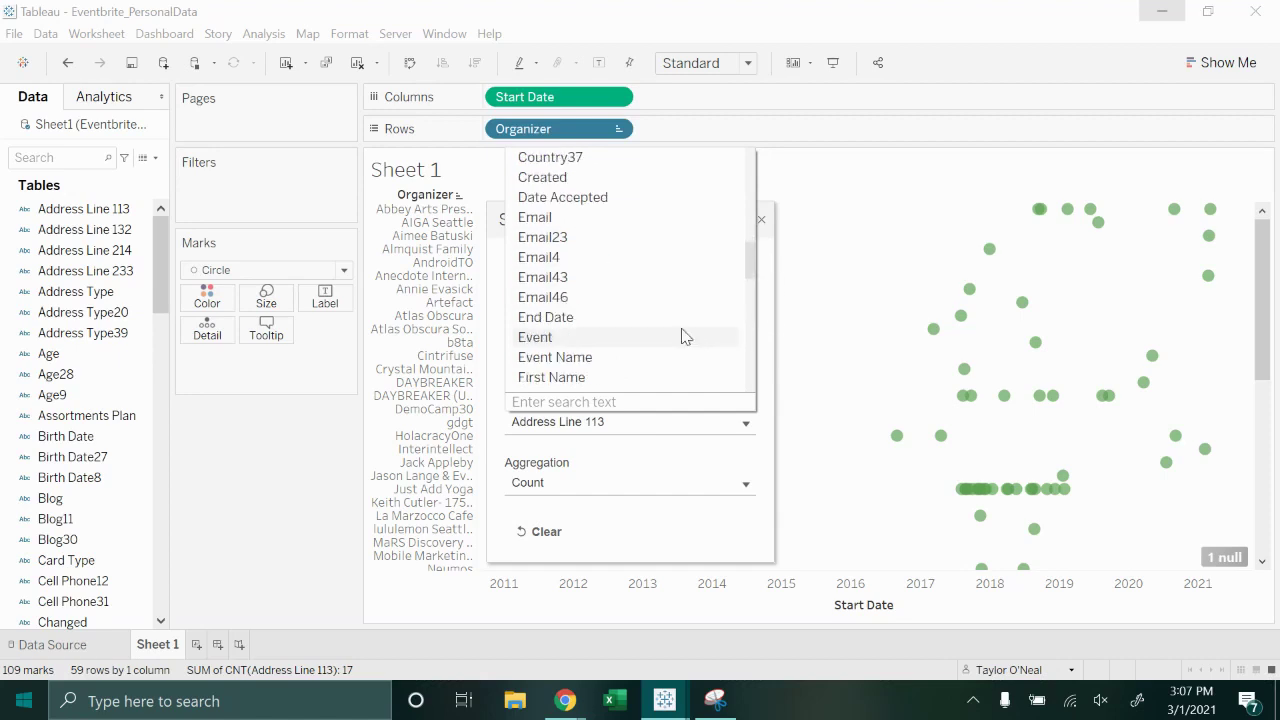
pyautogui.scroll(-1, 682, 336)
pyautogui.click(669, 298)
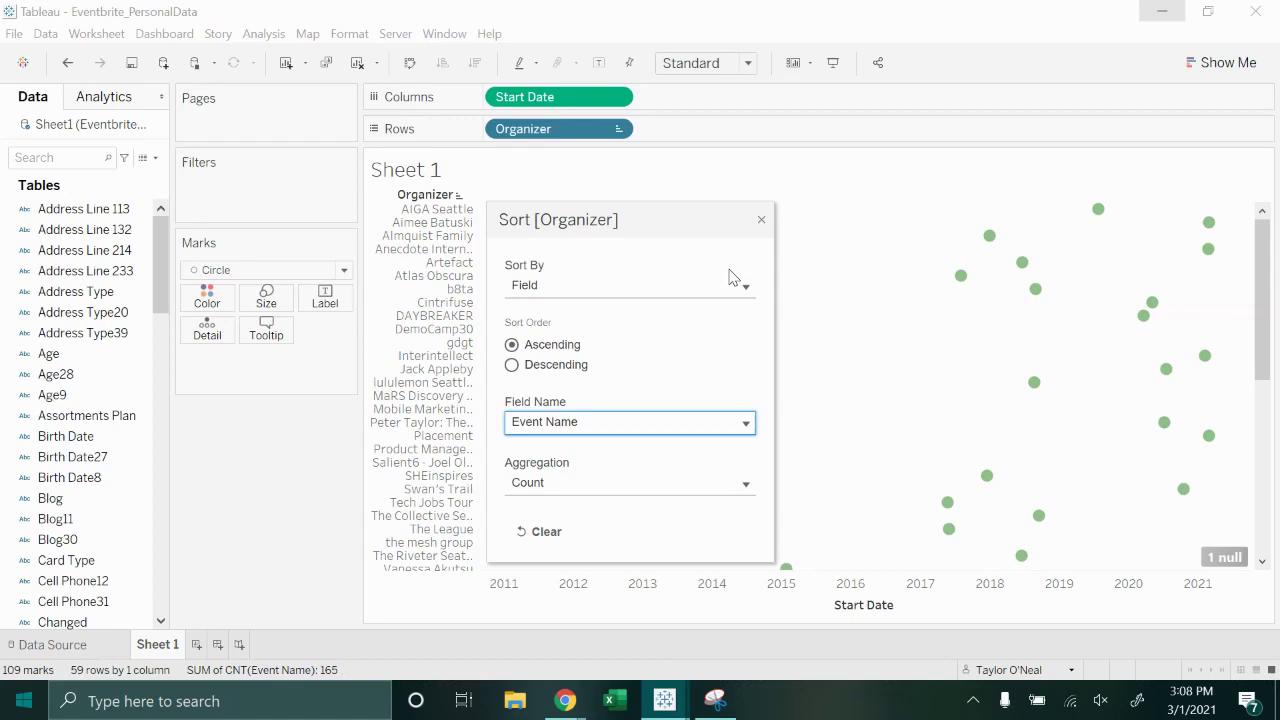
pyautogui.click(761, 219)
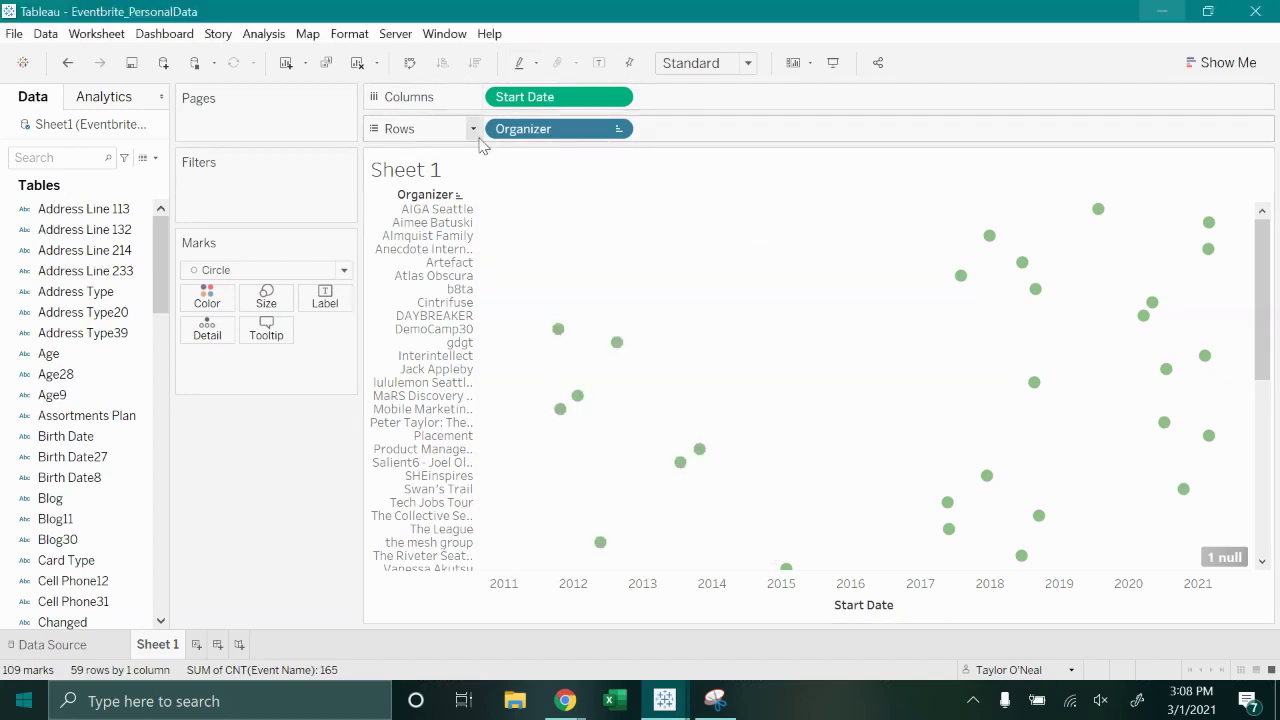
# Switch the organizer sort to descending order, putting Just Add Yoga on top.
pyautogui.click(619, 133)
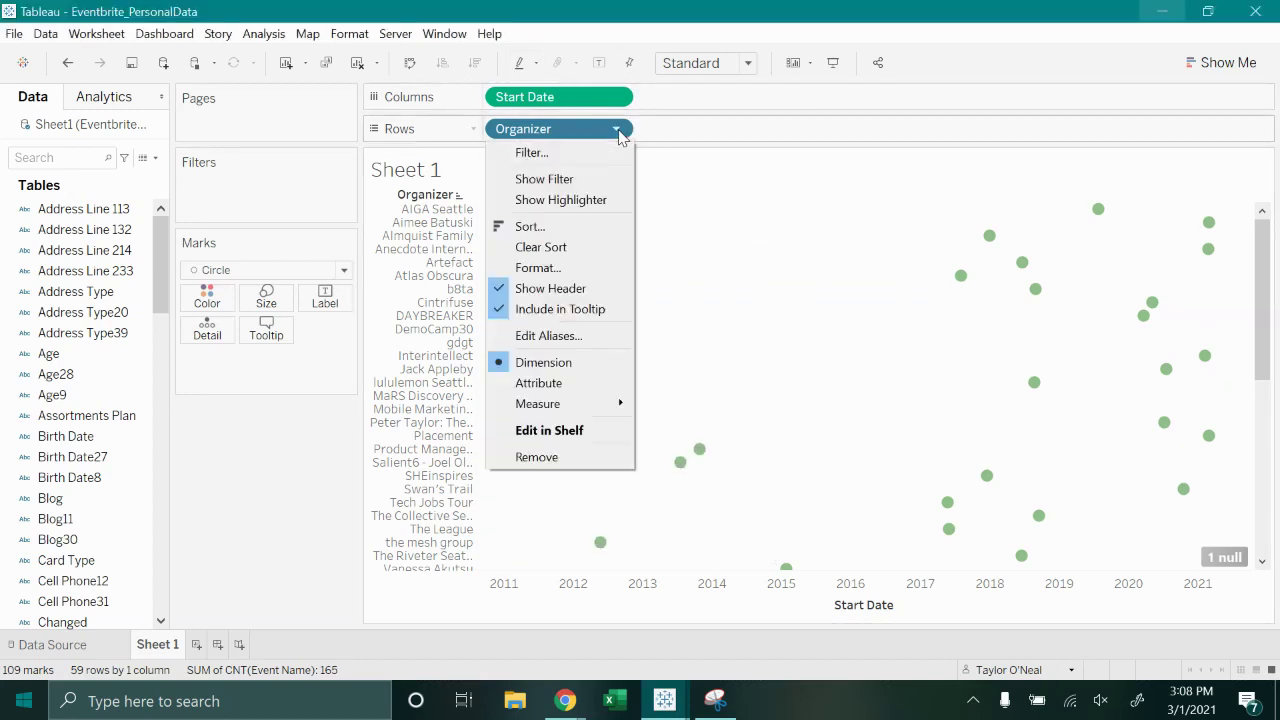
pyautogui.click(604, 227)
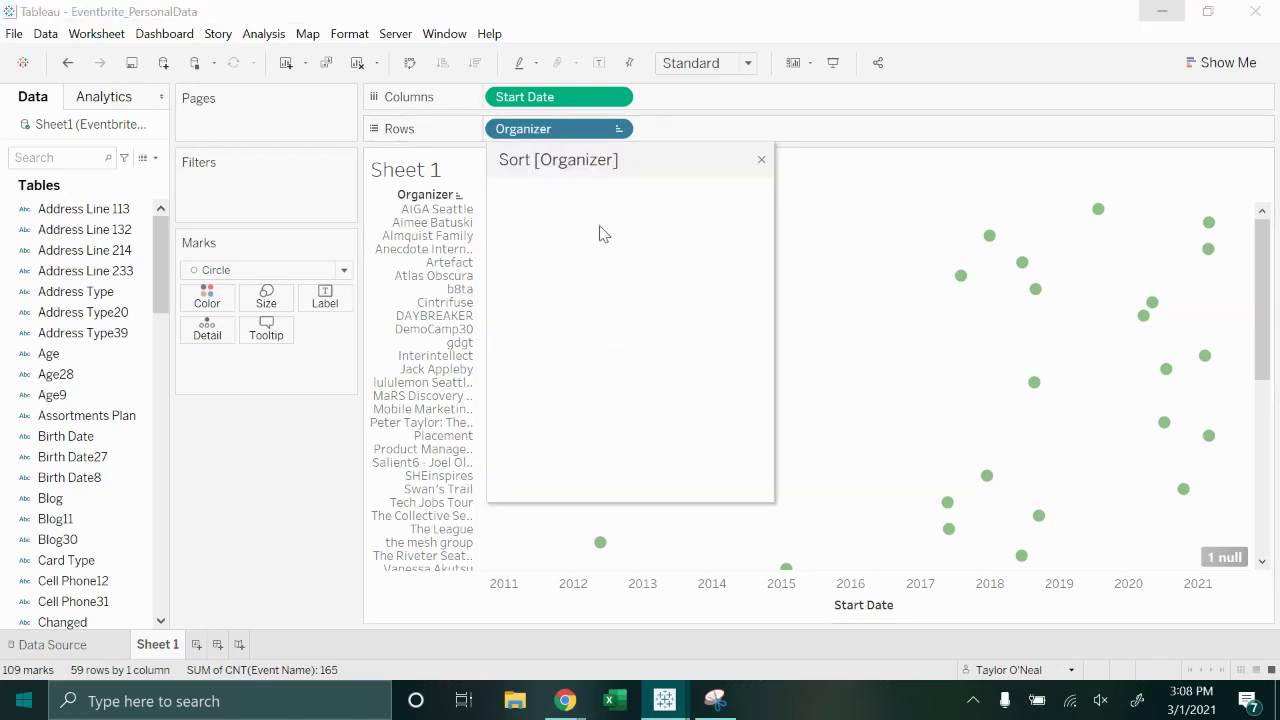
pyautogui.click(583, 310)
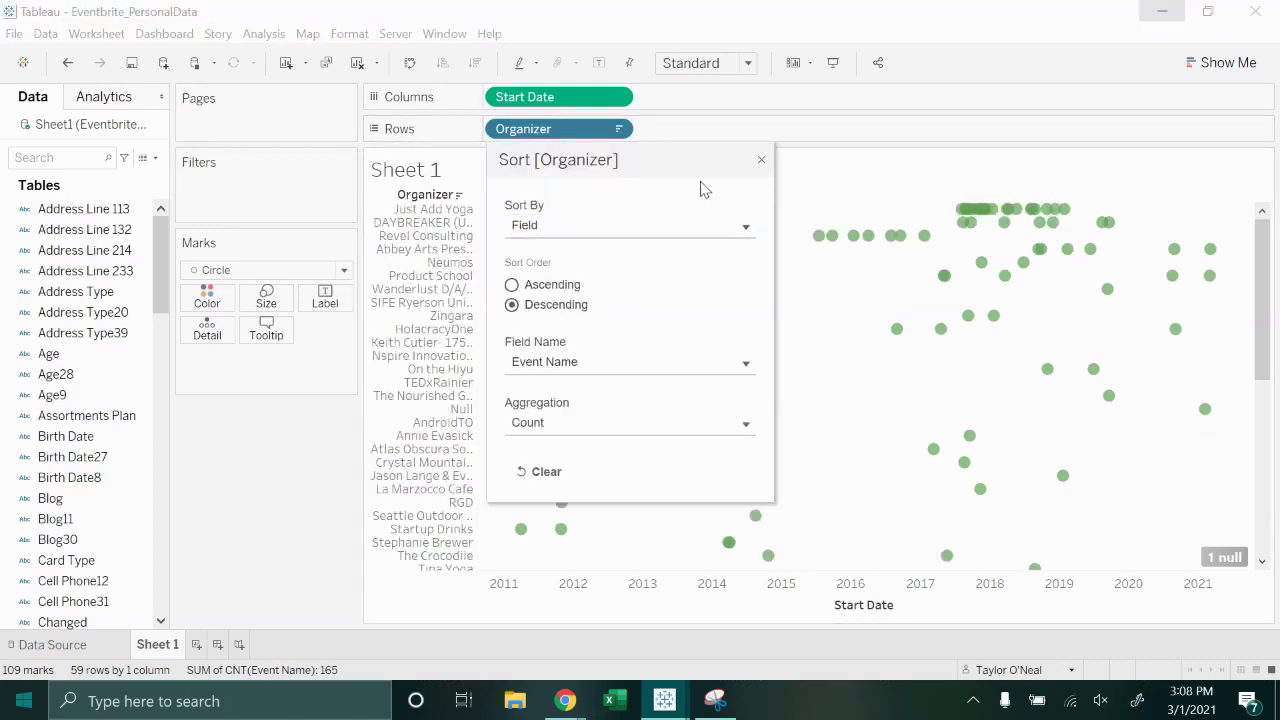
pyautogui.click(761, 162)
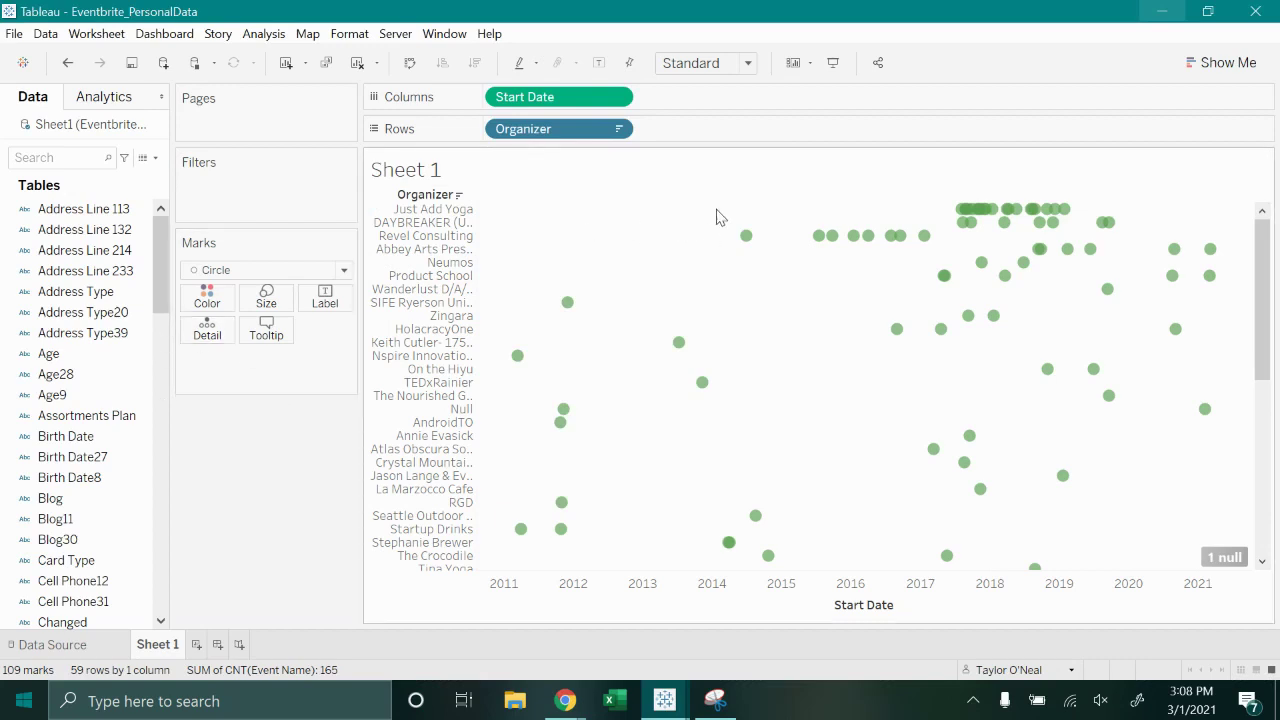
# Rename Sheet 1 to 'Events by Organizer & Date'.
pyautogui.moveTo(1008, 219)
pyautogui.moveTo(1066, 210)
pyautogui.moveTo(1047, 372)
pyautogui.scroll(-10, 593, 433)
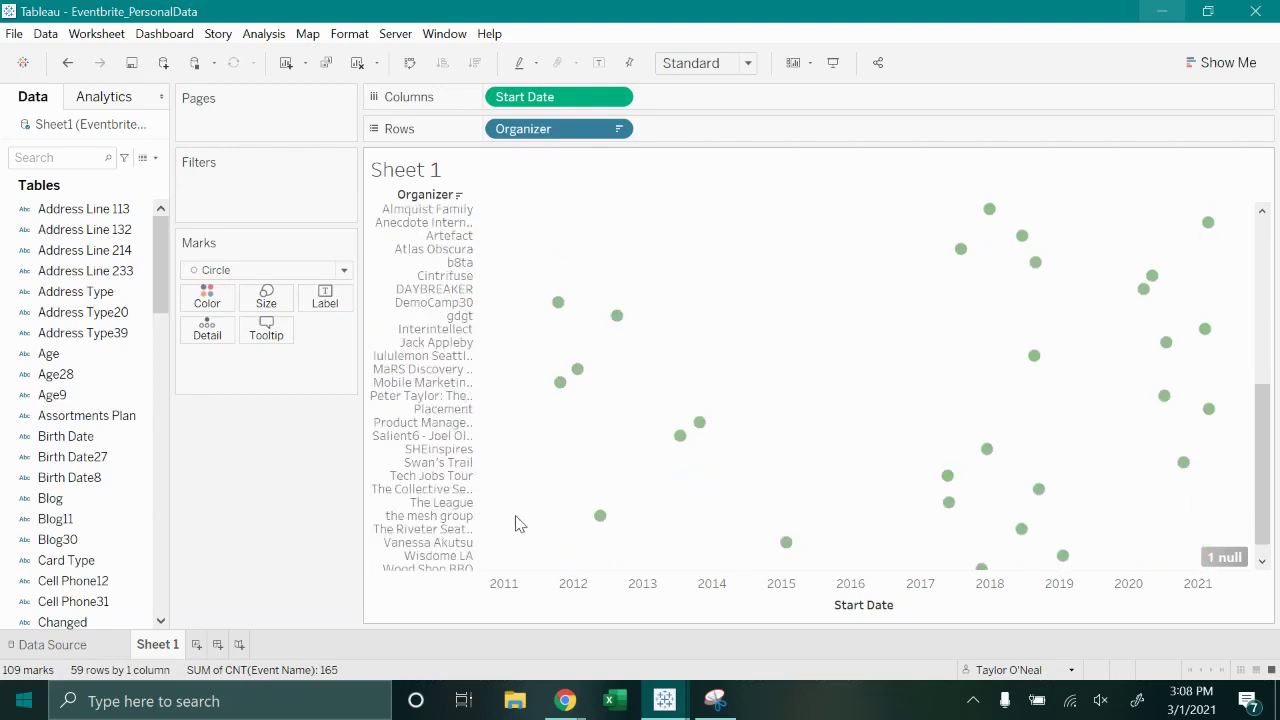
pyautogui.scroll(-1, 518, 524)
pyautogui.scroll(11, 800, 520)
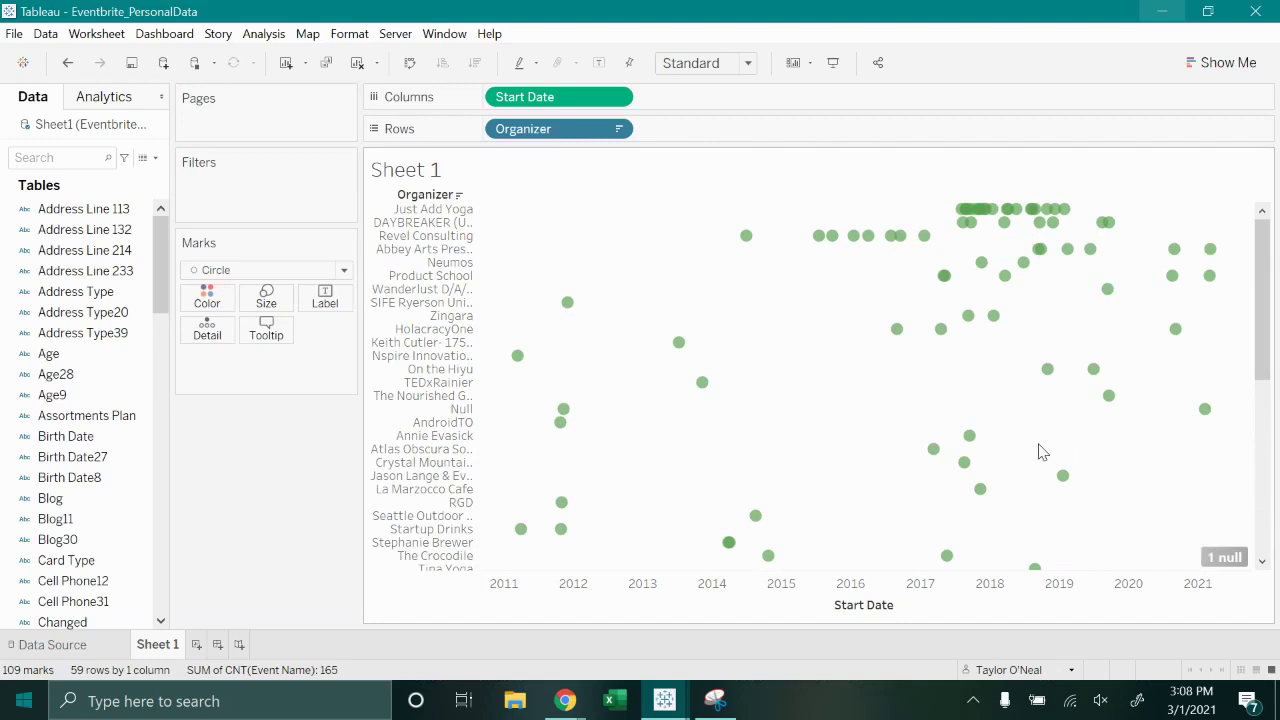
pyautogui.doubleClick(172, 651)
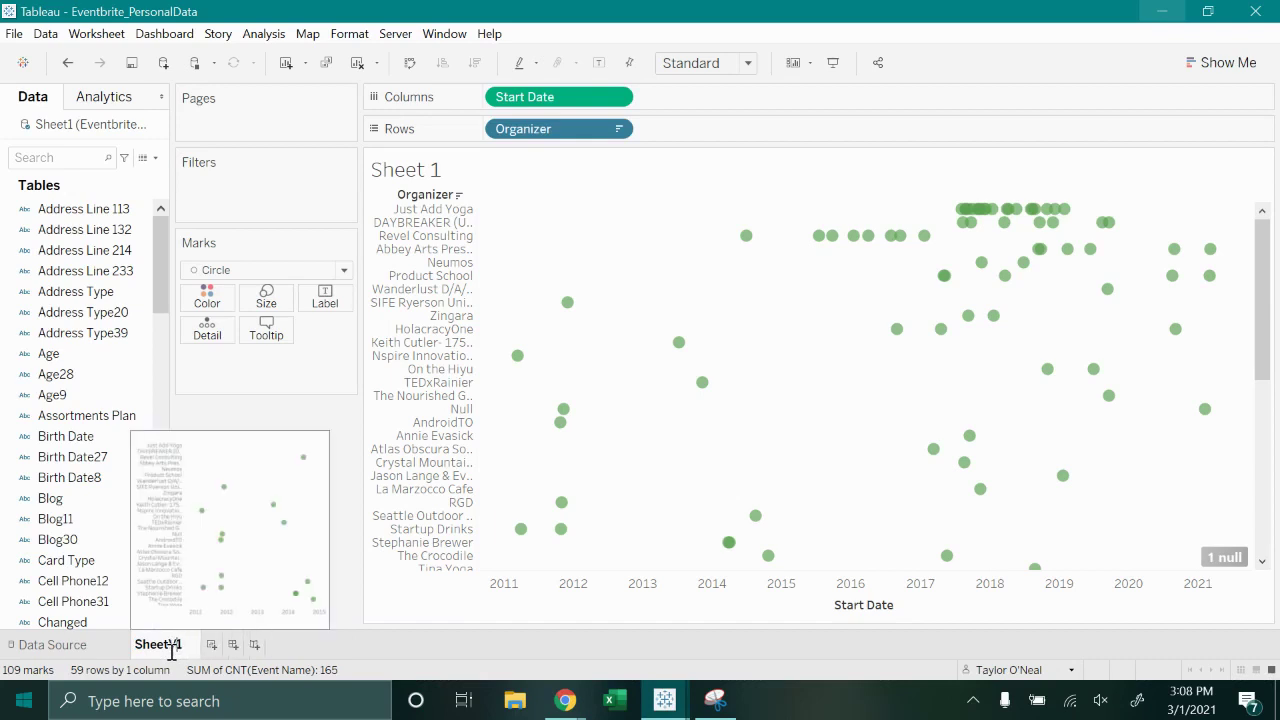
pyautogui.write('Sh')
pyautogui.hotkey('ctrl', 'a')
pyautogui.write('Events by')
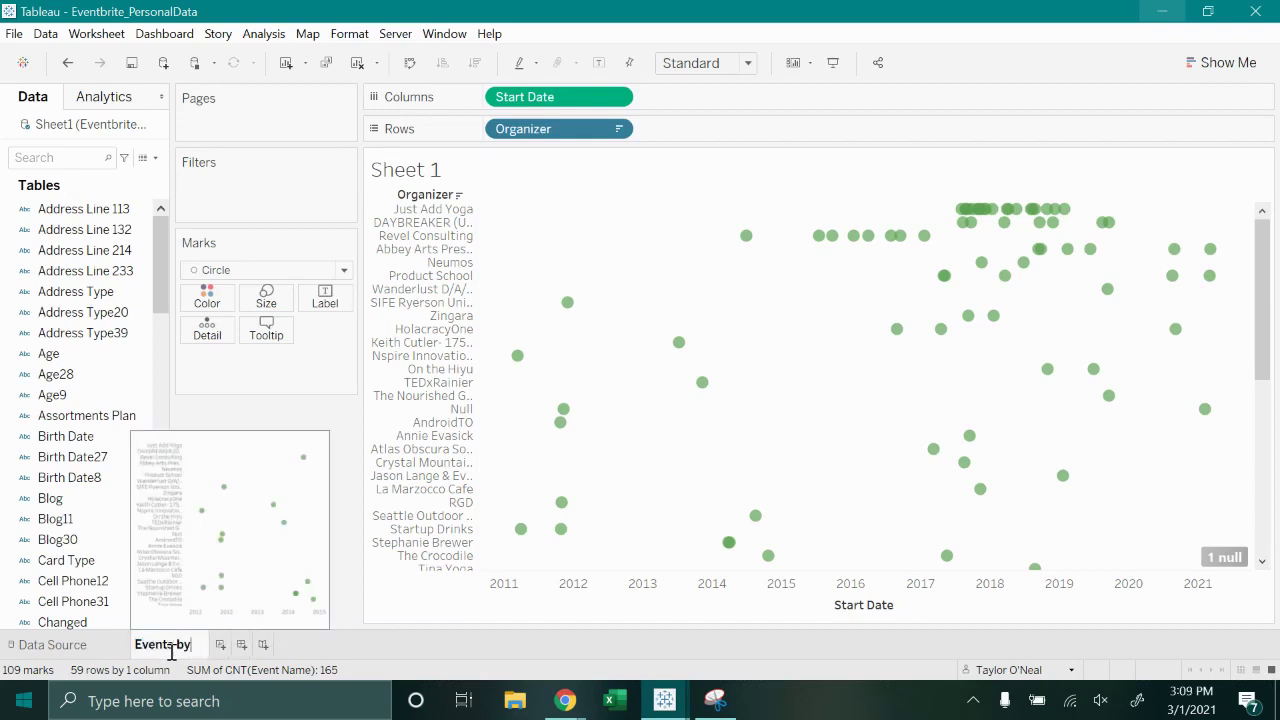
pyautogui.write(' Organizer & Date')
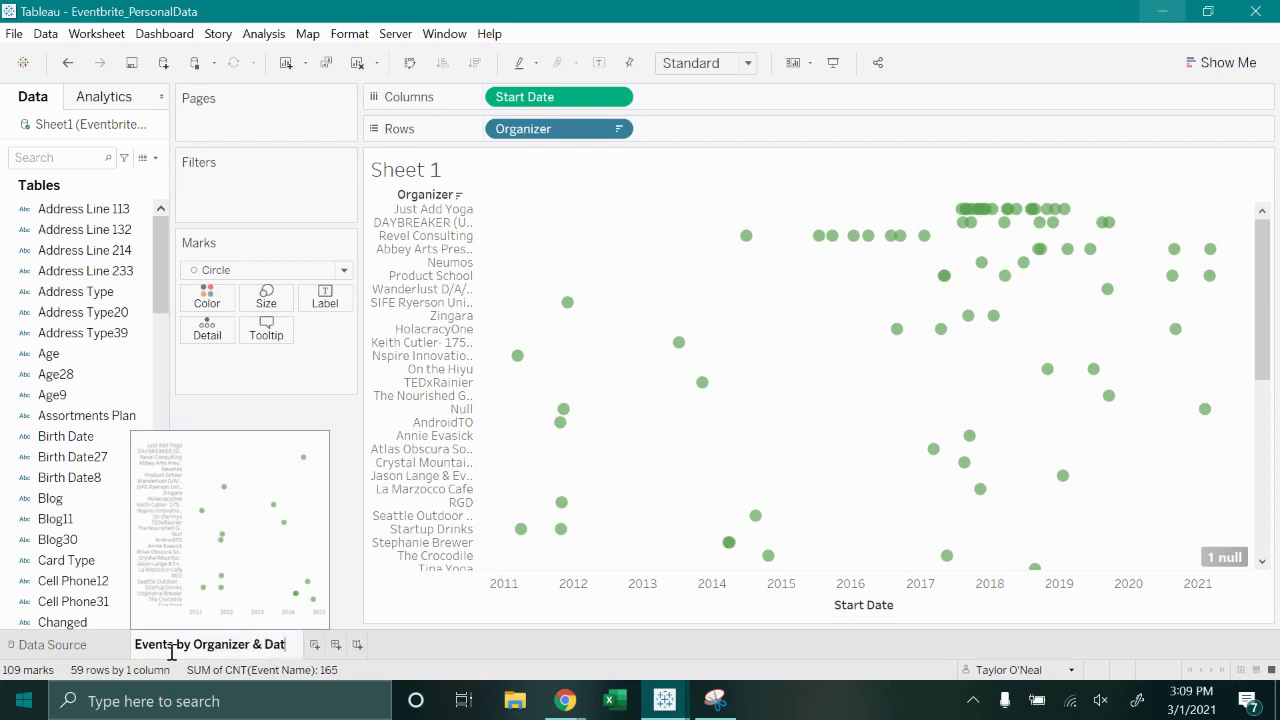
pyautogui.press('Return')
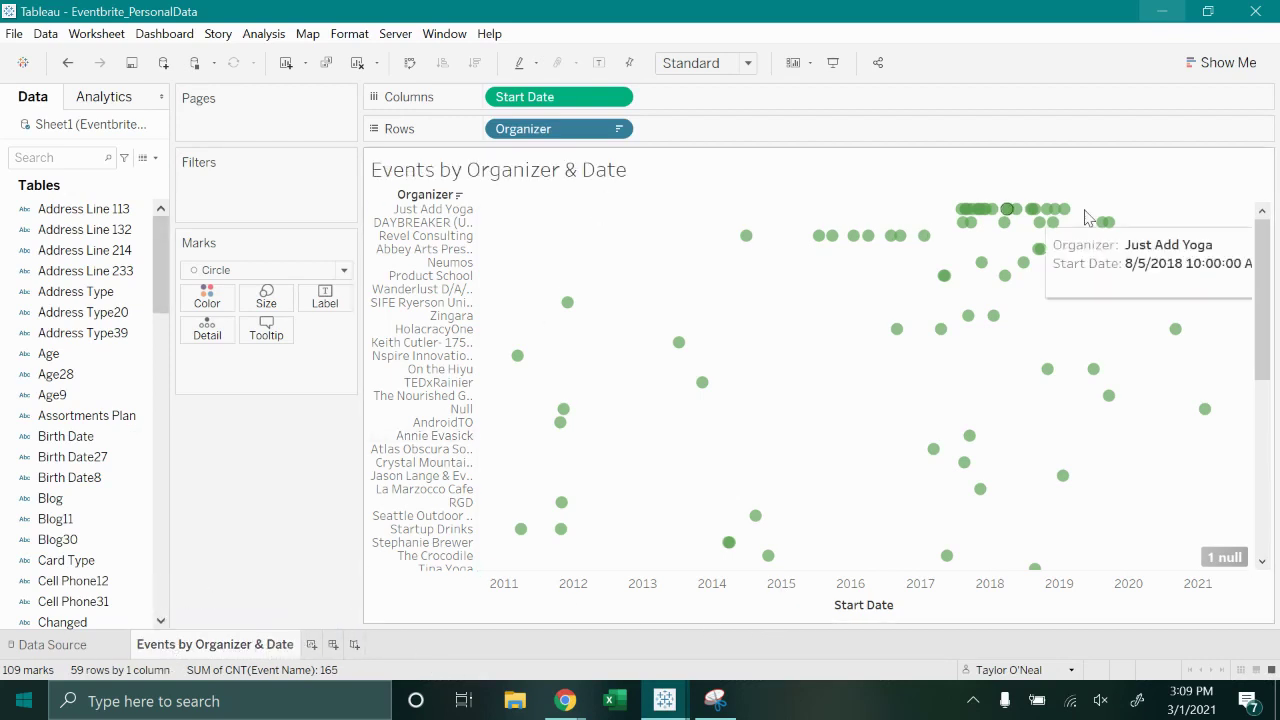
# Check the recording status in Screencastify's video details window, then minimize Chrome to return to Tableau.
pyautogui.click(565, 700)
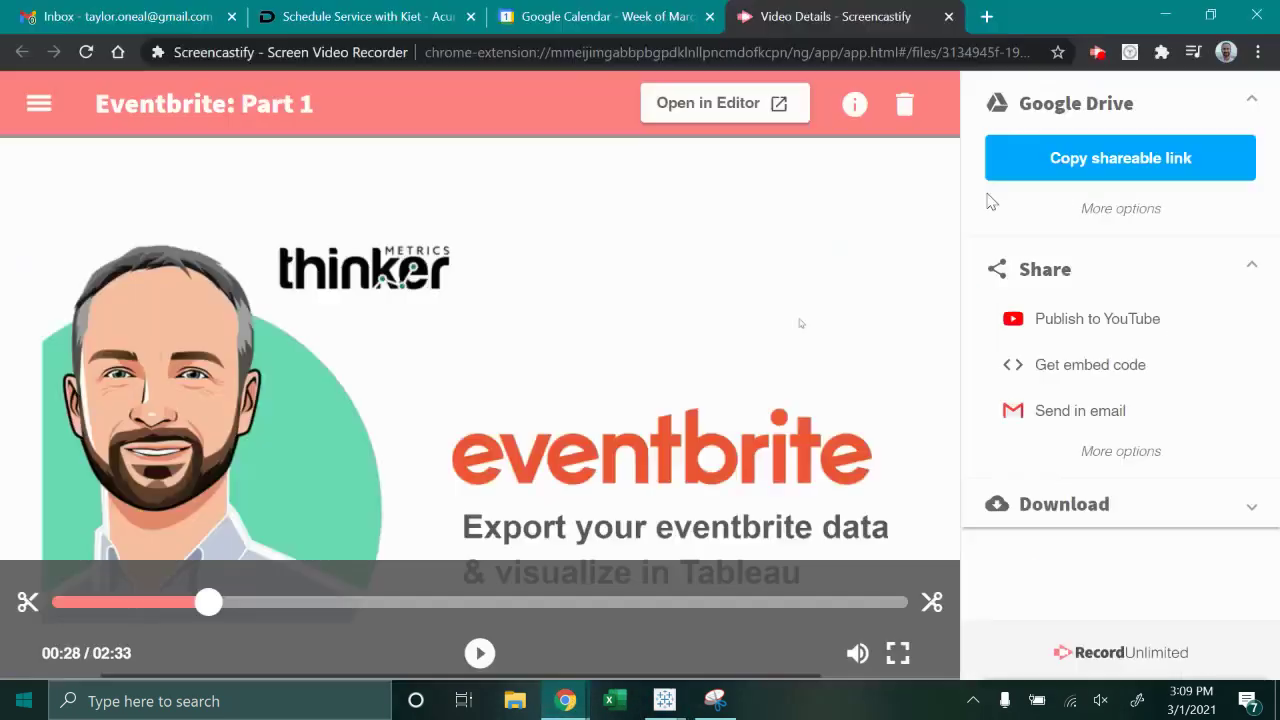
pyautogui.click(722, 615)
pyautogui.click(1097, 52)
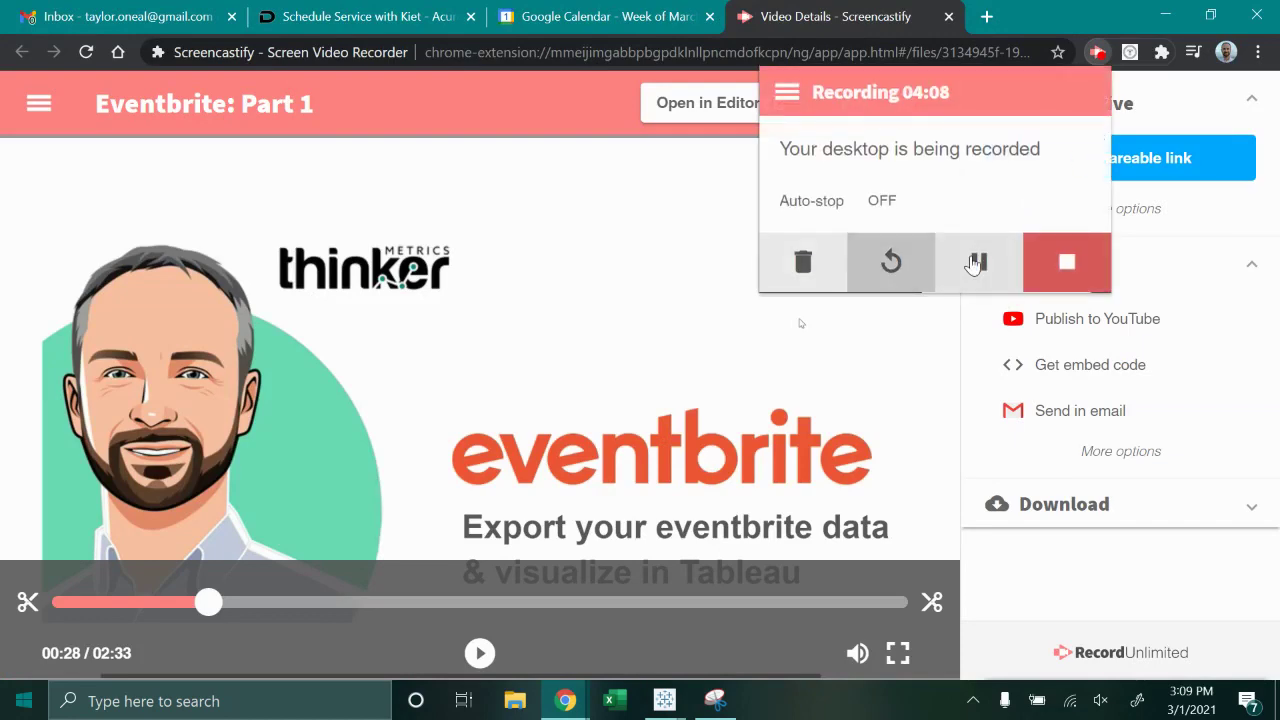
pyautogui.click(1163, 18)
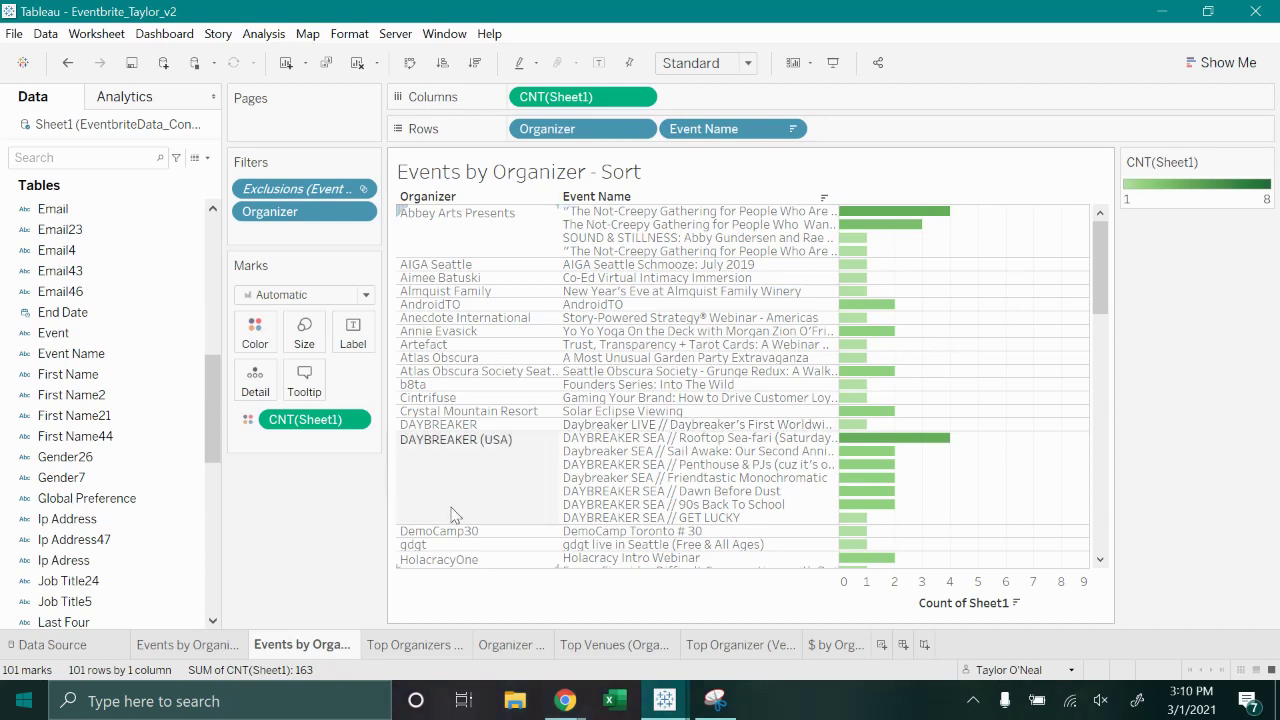
pyautogui.click(213, 646)
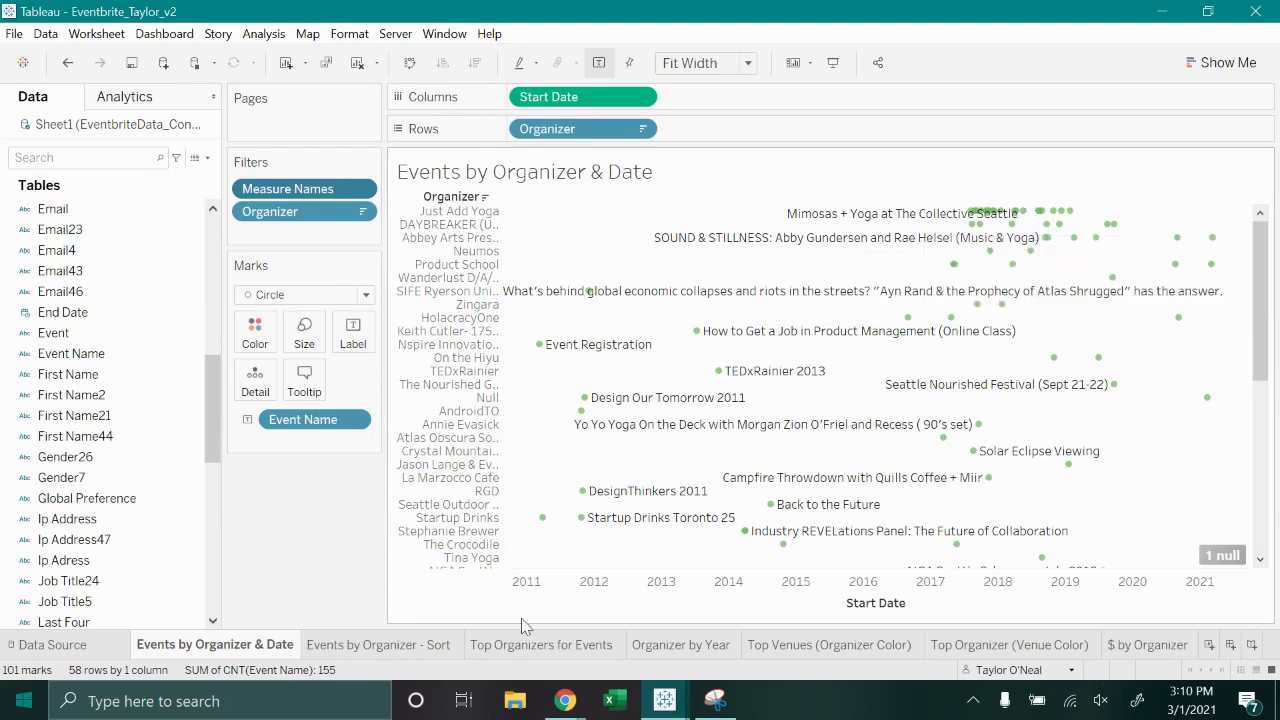
pyautogui.click(407, 647)
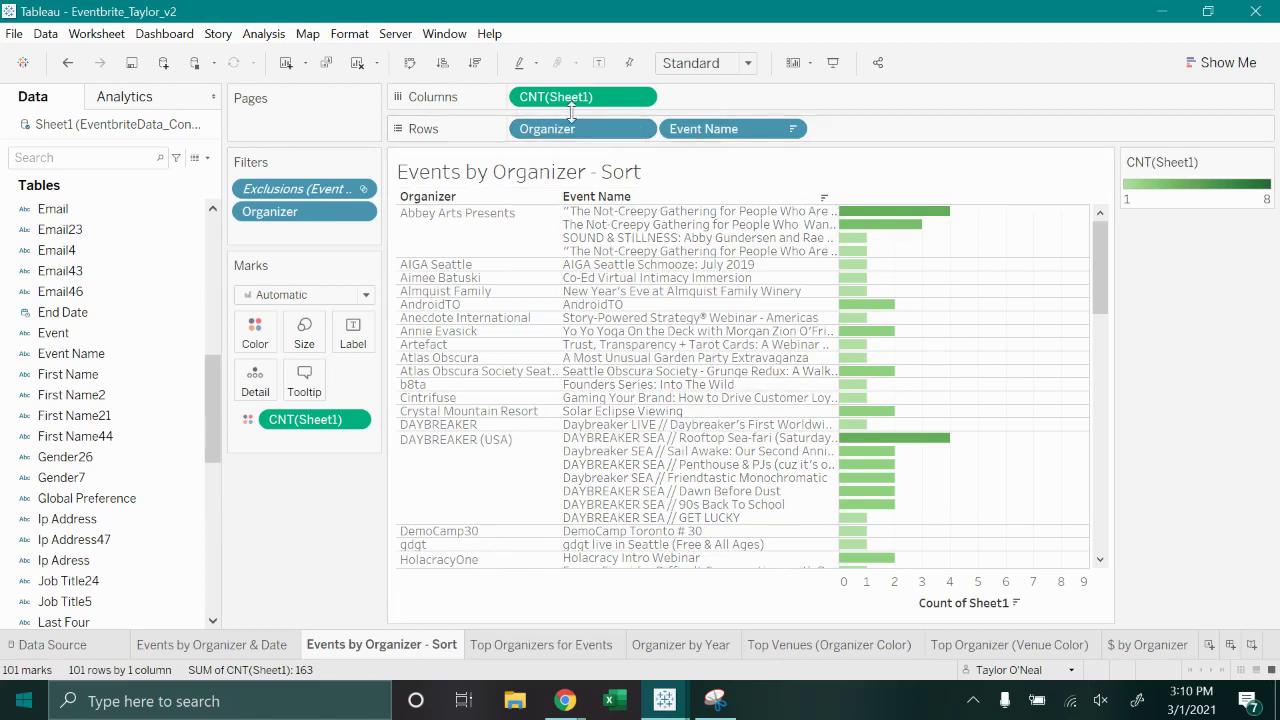
# Narrow the Data pane, select the Sheet1 (Count) field and drag it.
pyautogui.moveTo(217, 418); pyautogui.dragTo(203, 609)
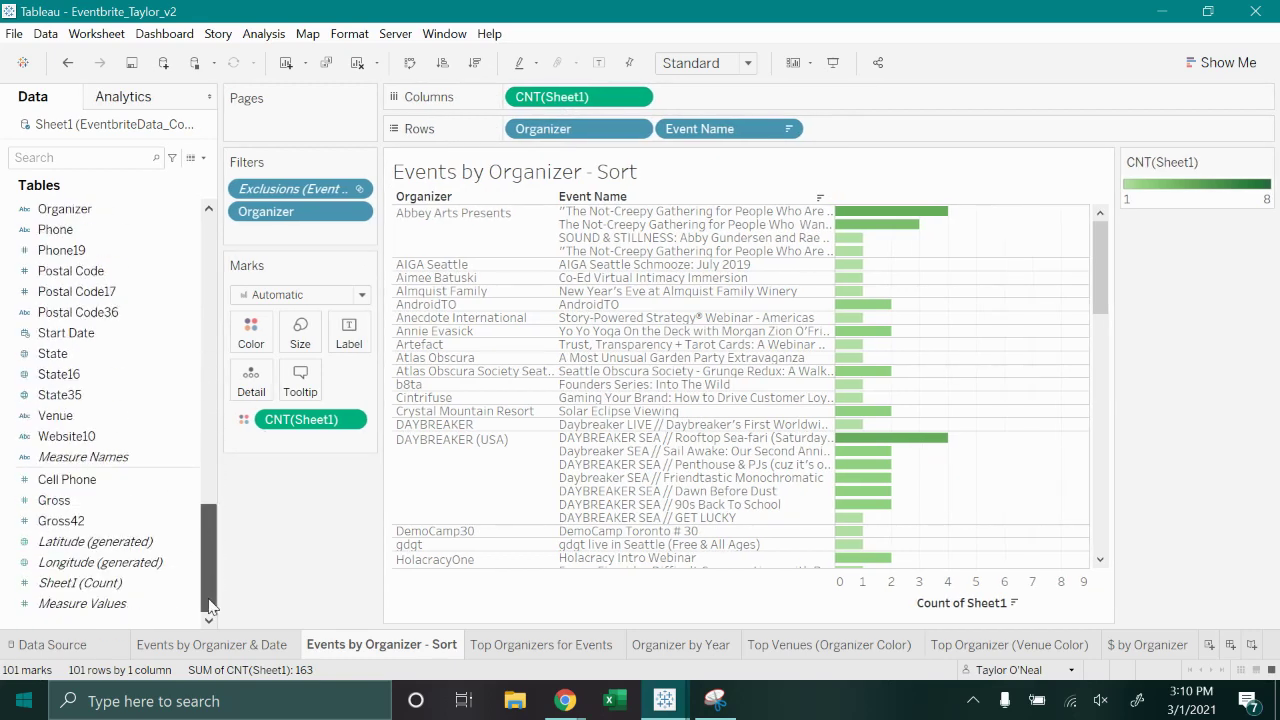
pyautogui.click(114, 590)
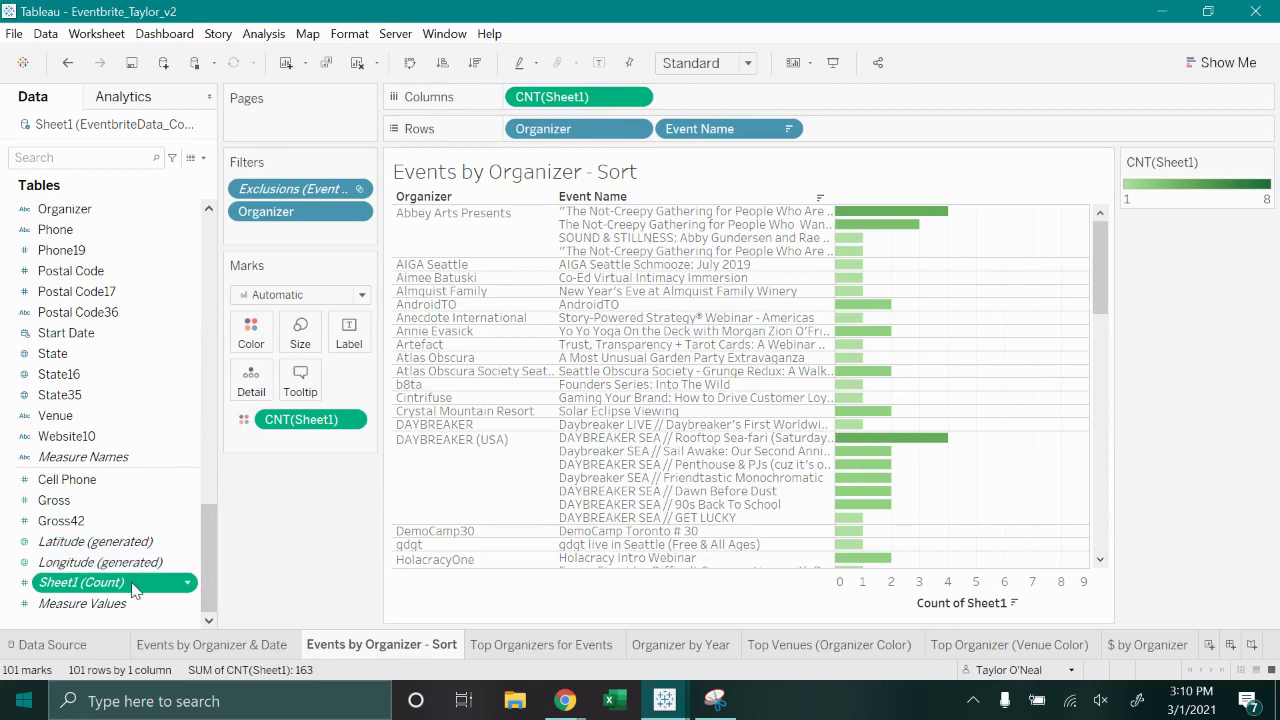
pyautogui.moveTo(137, 587); pyautogui.dragTo(205, 343)
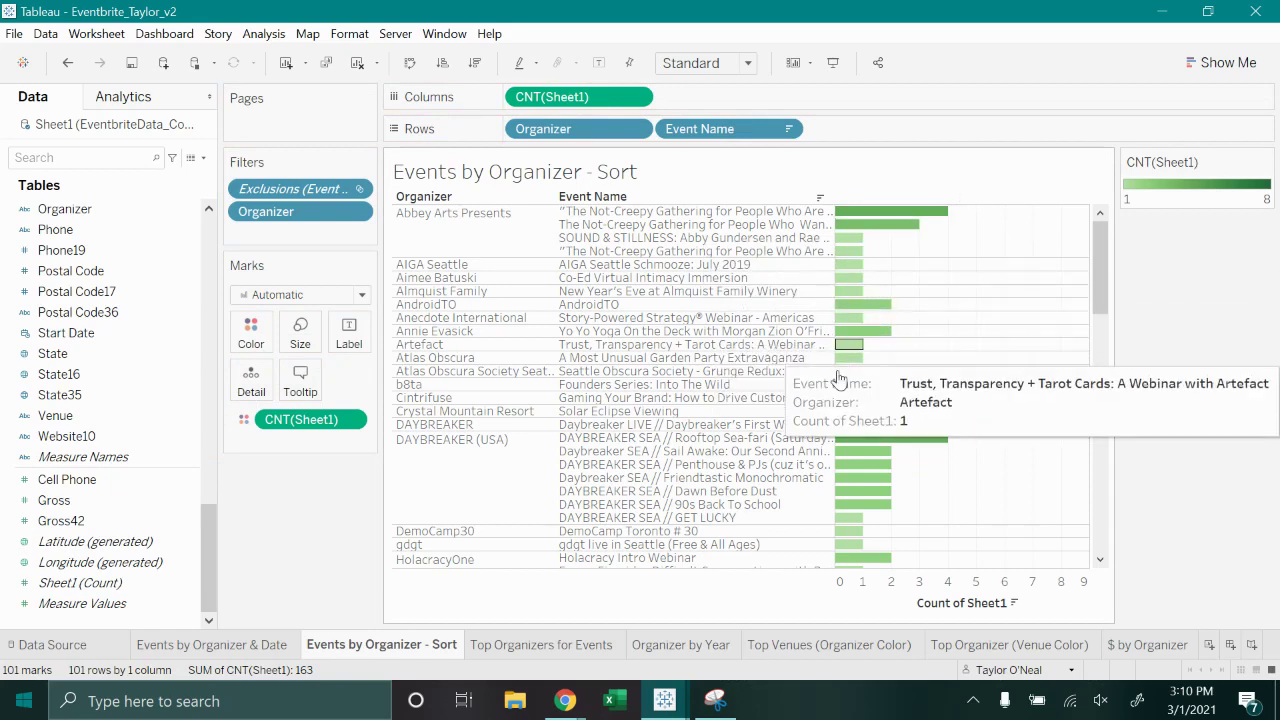
# Scroll through the organizer bars, then switch to the Top Organizers for Events sheet.
pyautogui.scroll(-2, 838, 445)
pyautogui.scroll(-2, 838, 445)
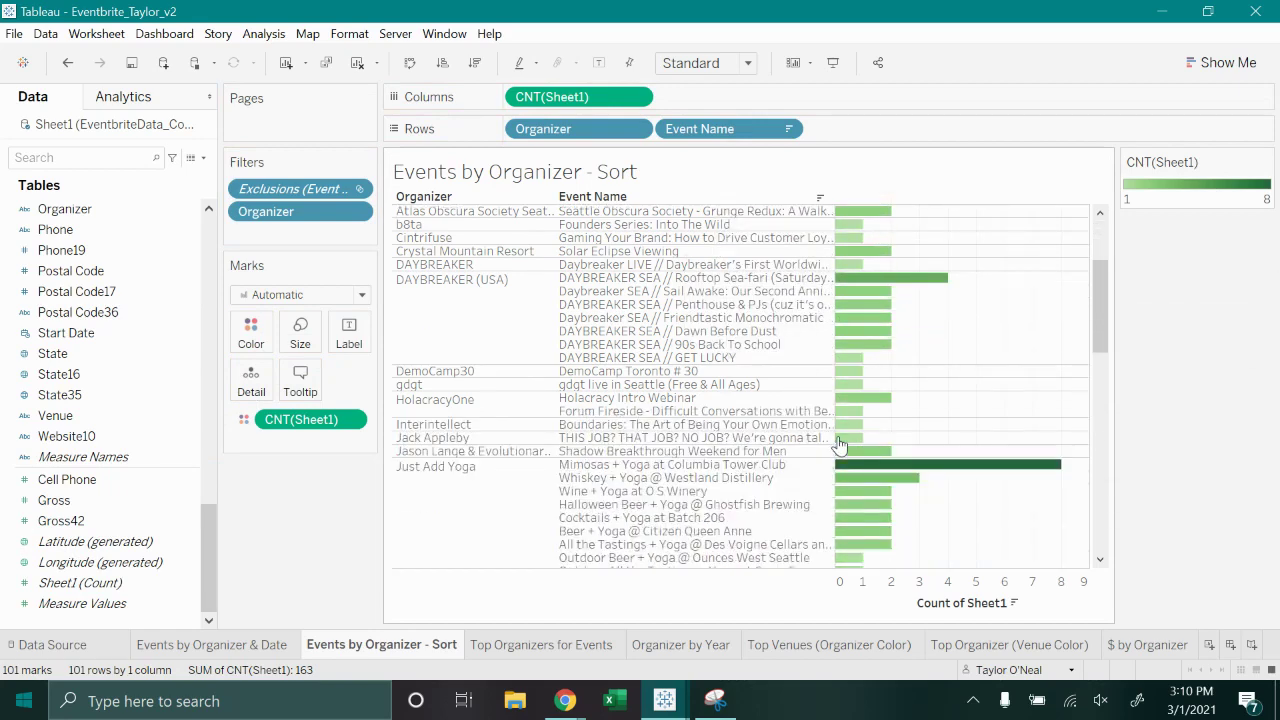
pyautogui.scroll(-2, 860, 480)
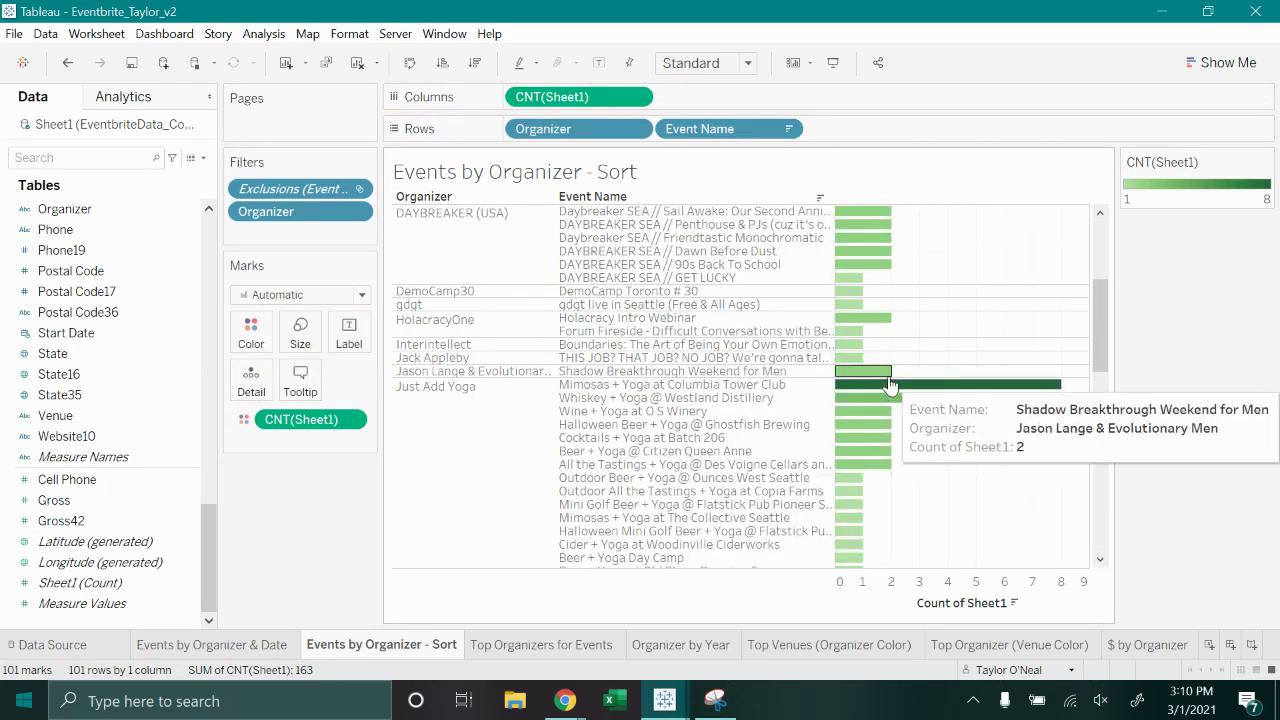
pyautogui.moveTo(914, 388)
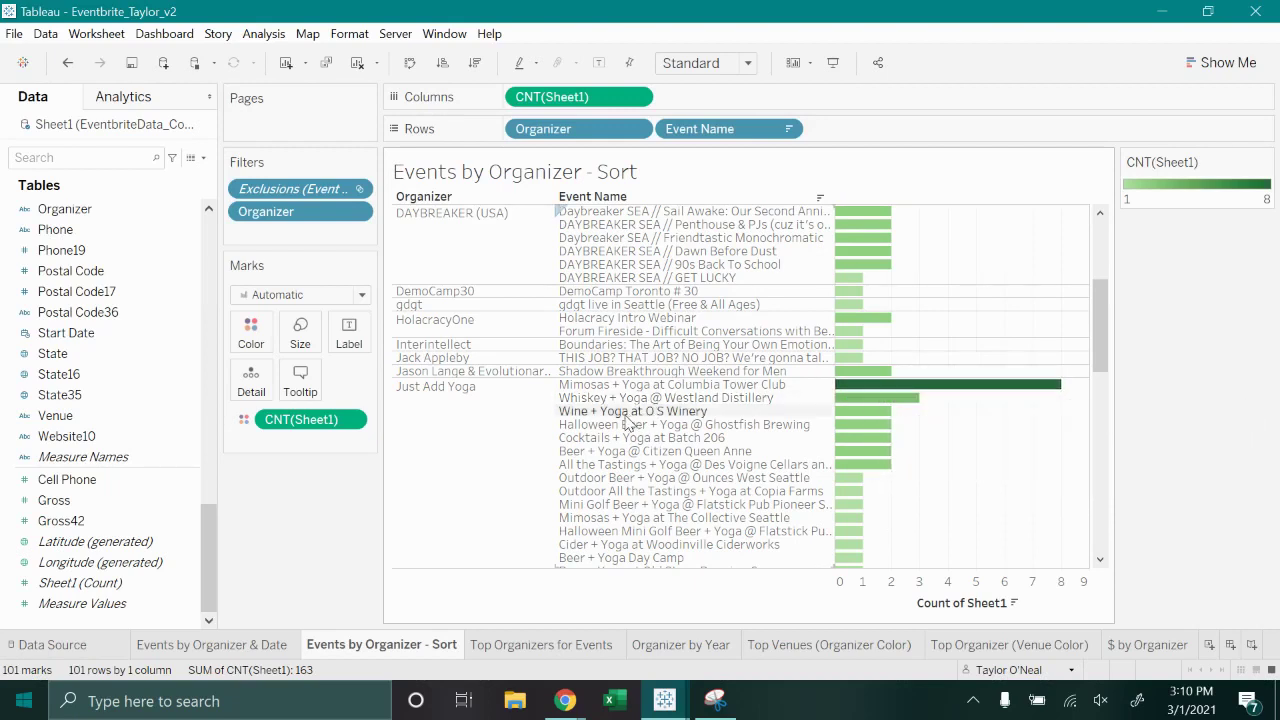
pyautogui.scroll(6, 620, 410)
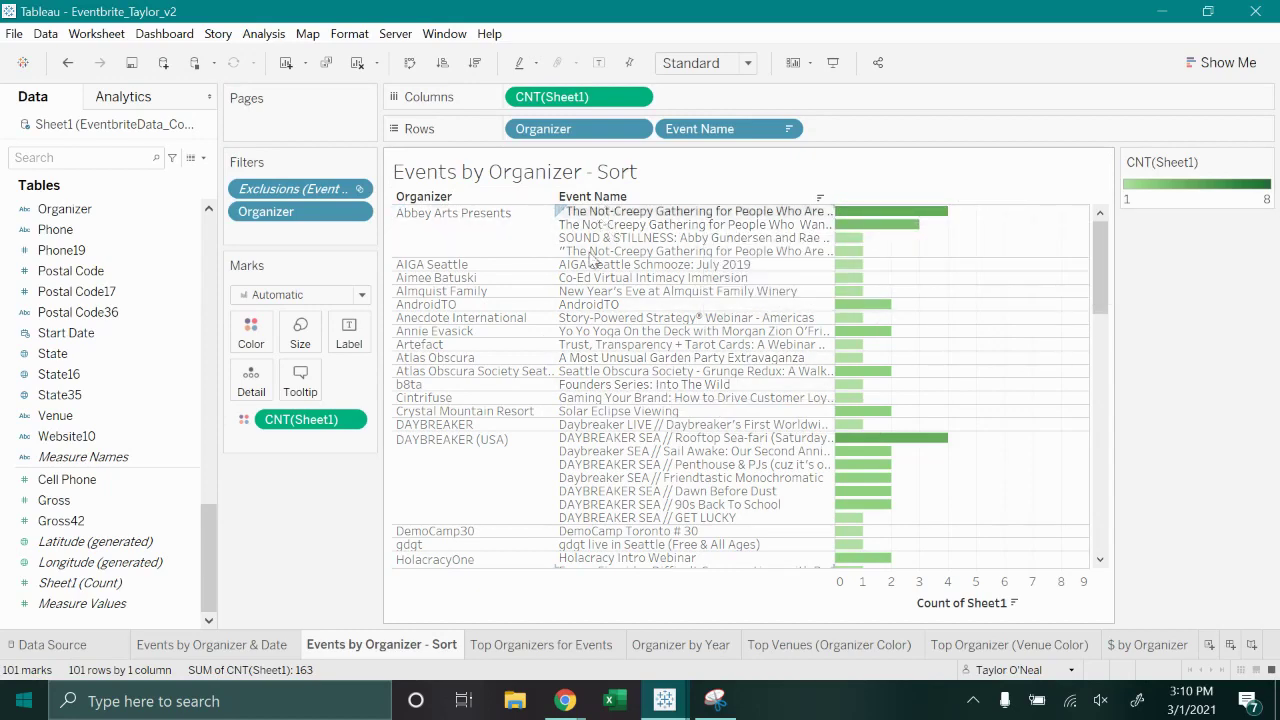
pyautogui.scroll(-1, 590, 410)
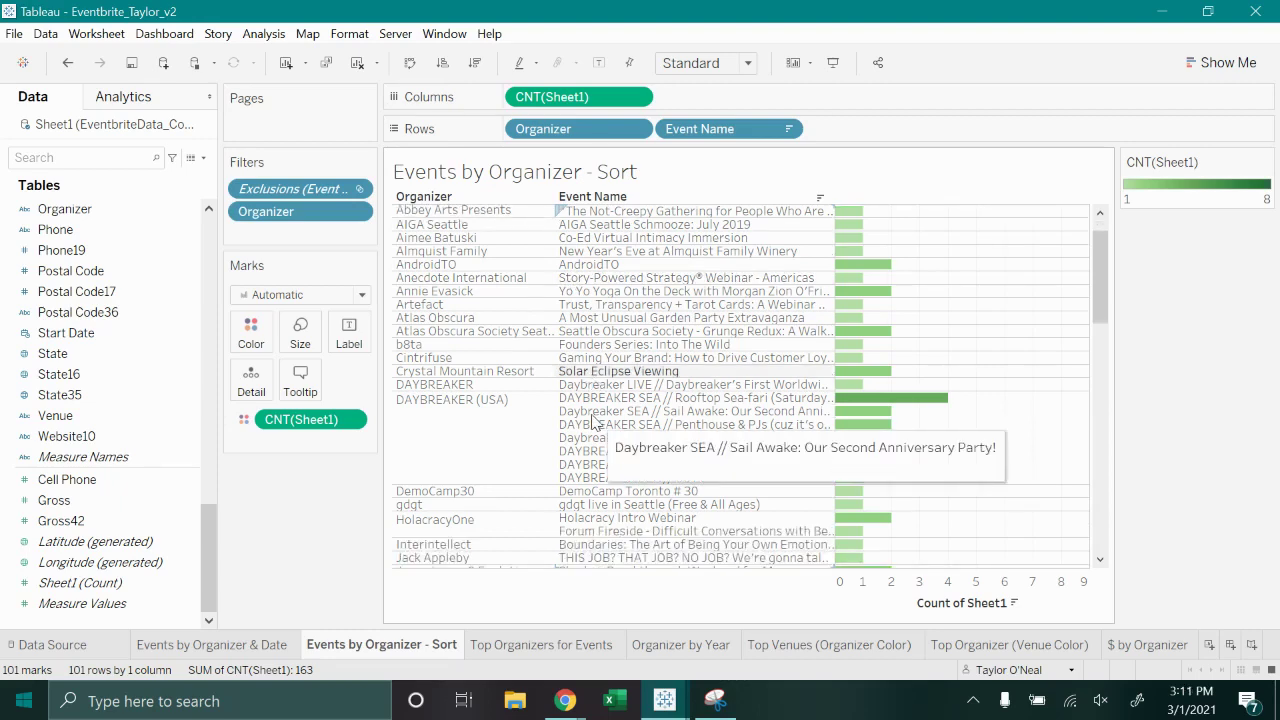
pyautogui.scroll(1, 592, 420)
pyautogui.press('XF86AudioLowerVolume')
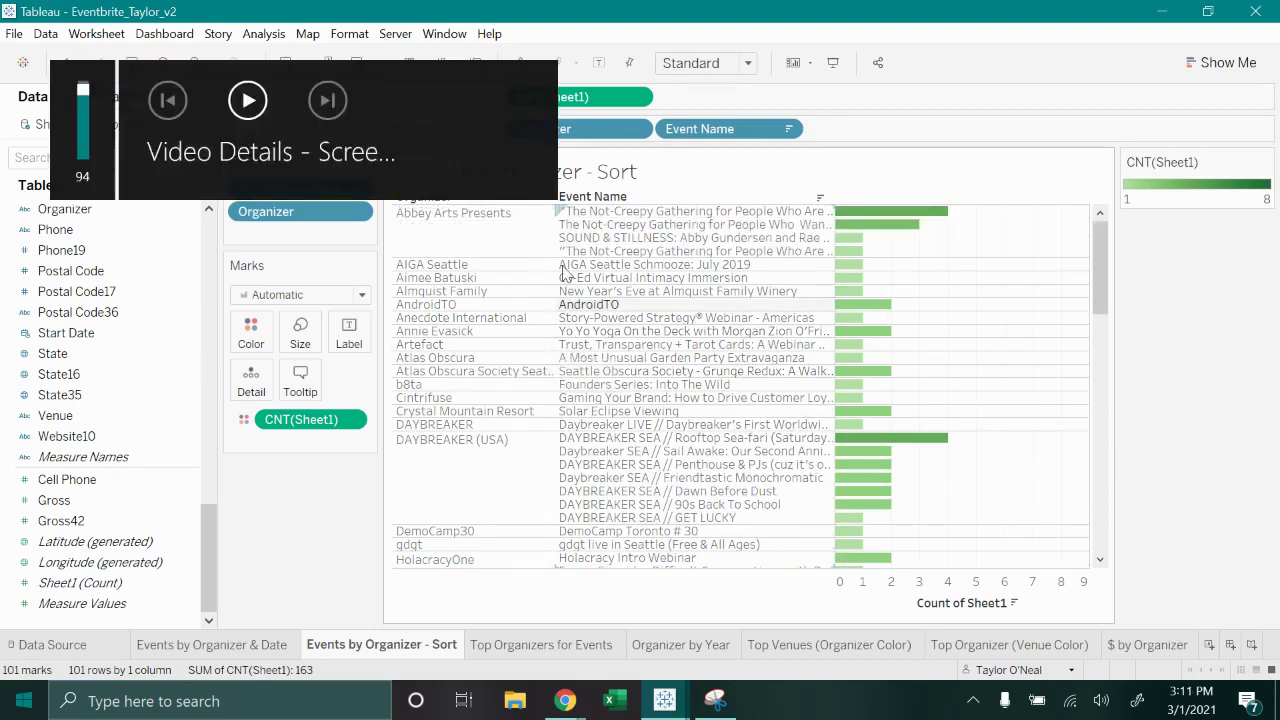
pyautogui.moveTo(876, 228)
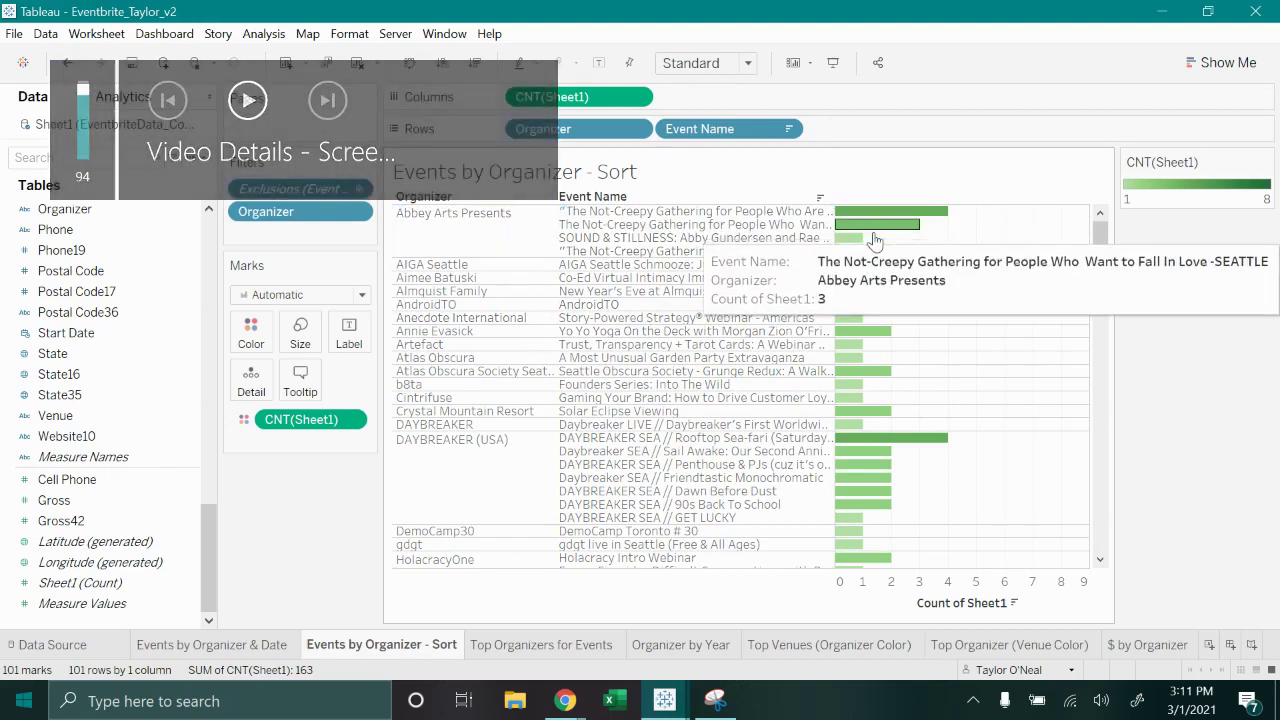
pyautogui.moveTo(845, 311)
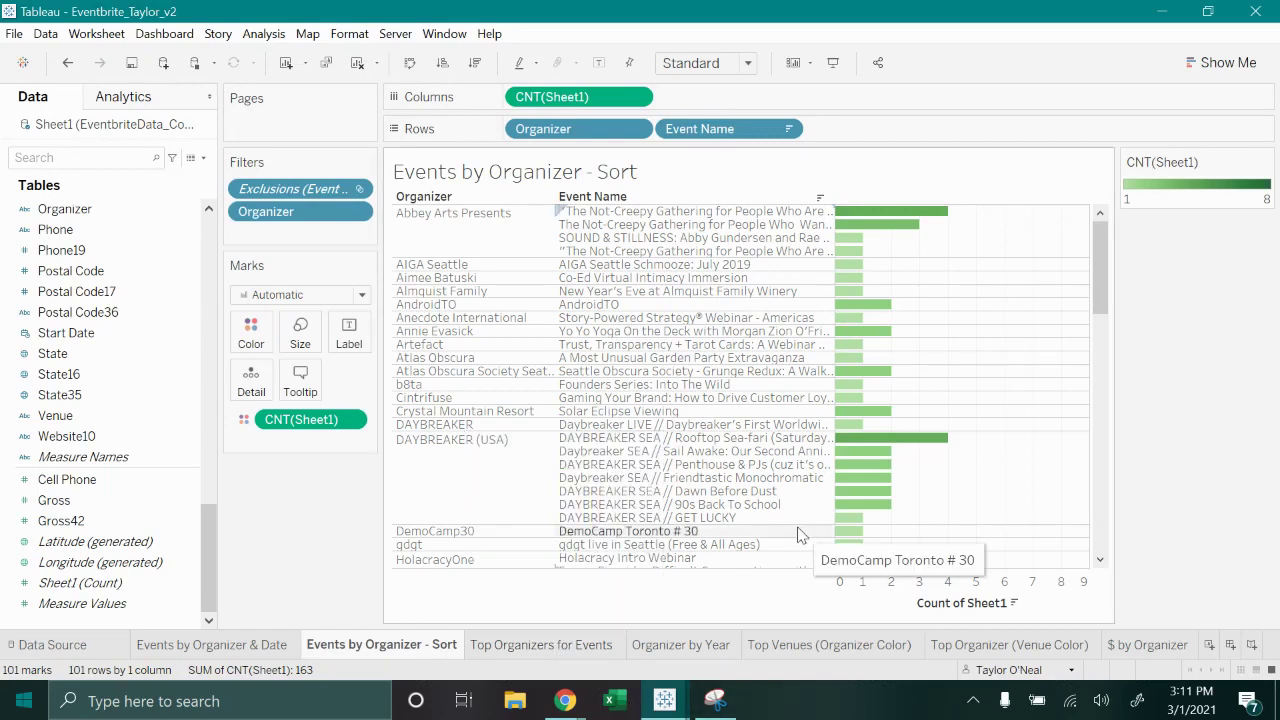
pyautogui.scroll(-1, 800, 495)
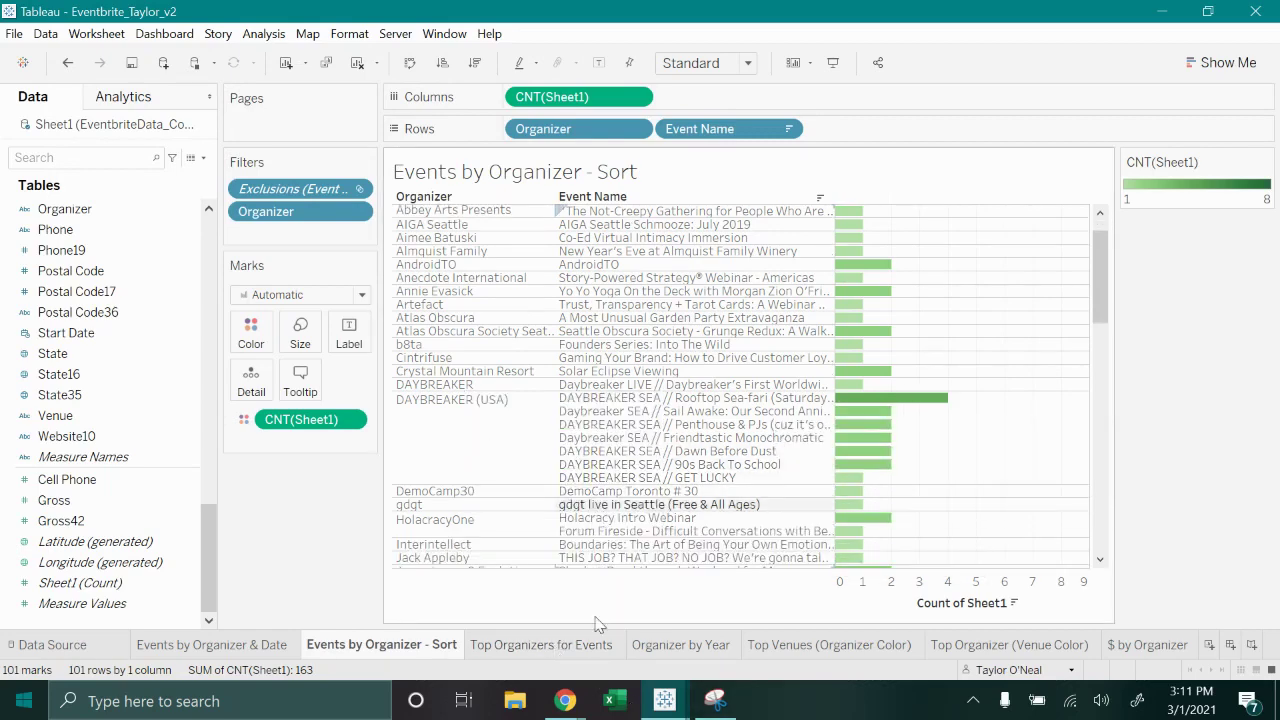
pyautogui.click(571, 646)
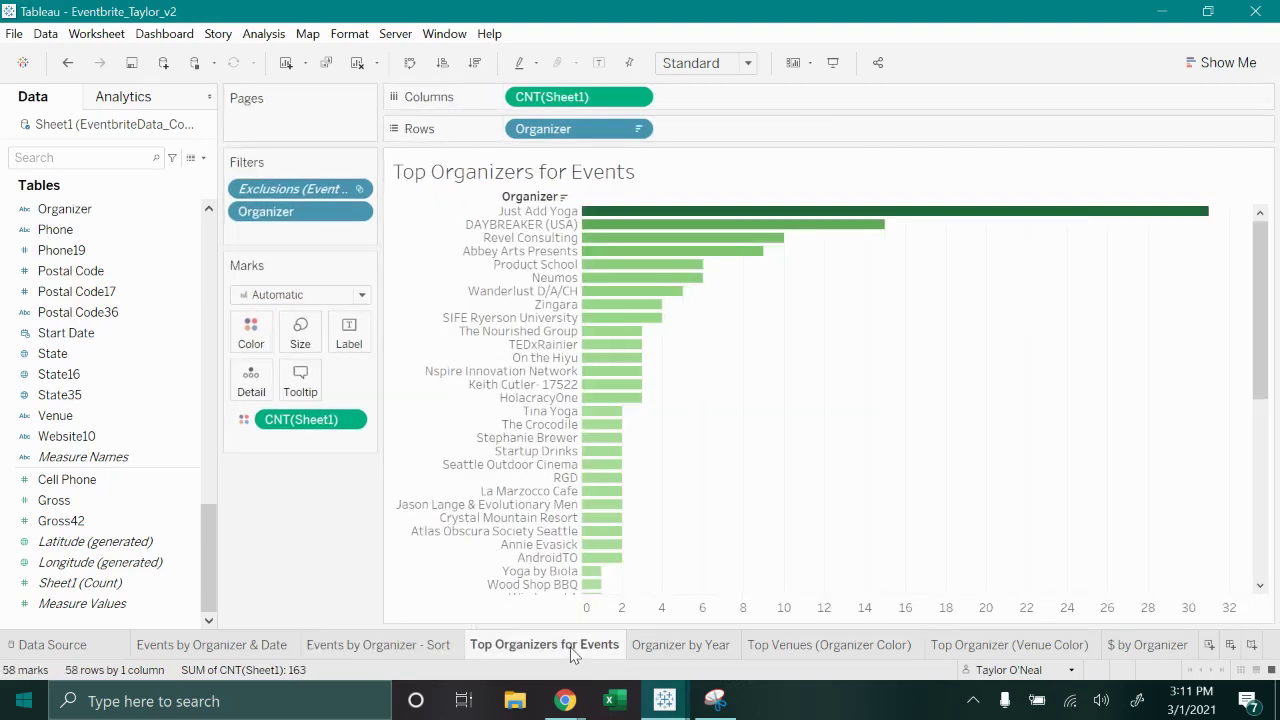
pyautogui.moveTo(567, 652)
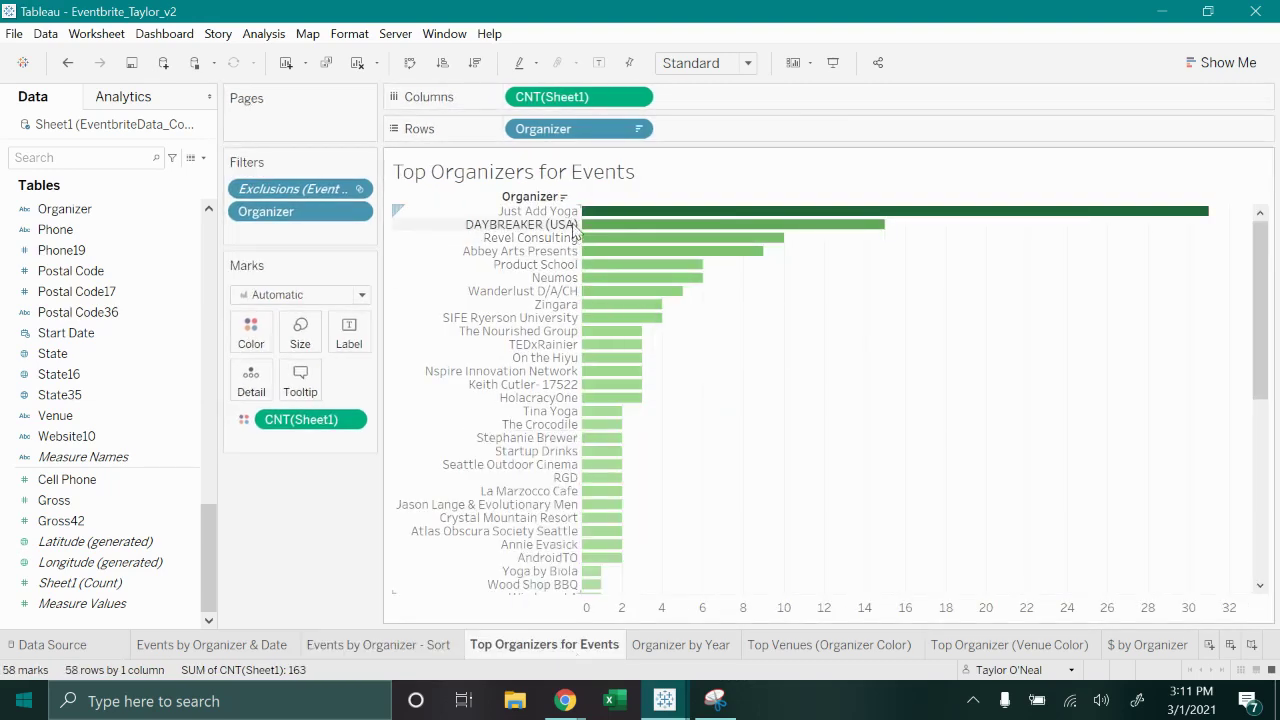
pyautogui.moveTo(711, 222)
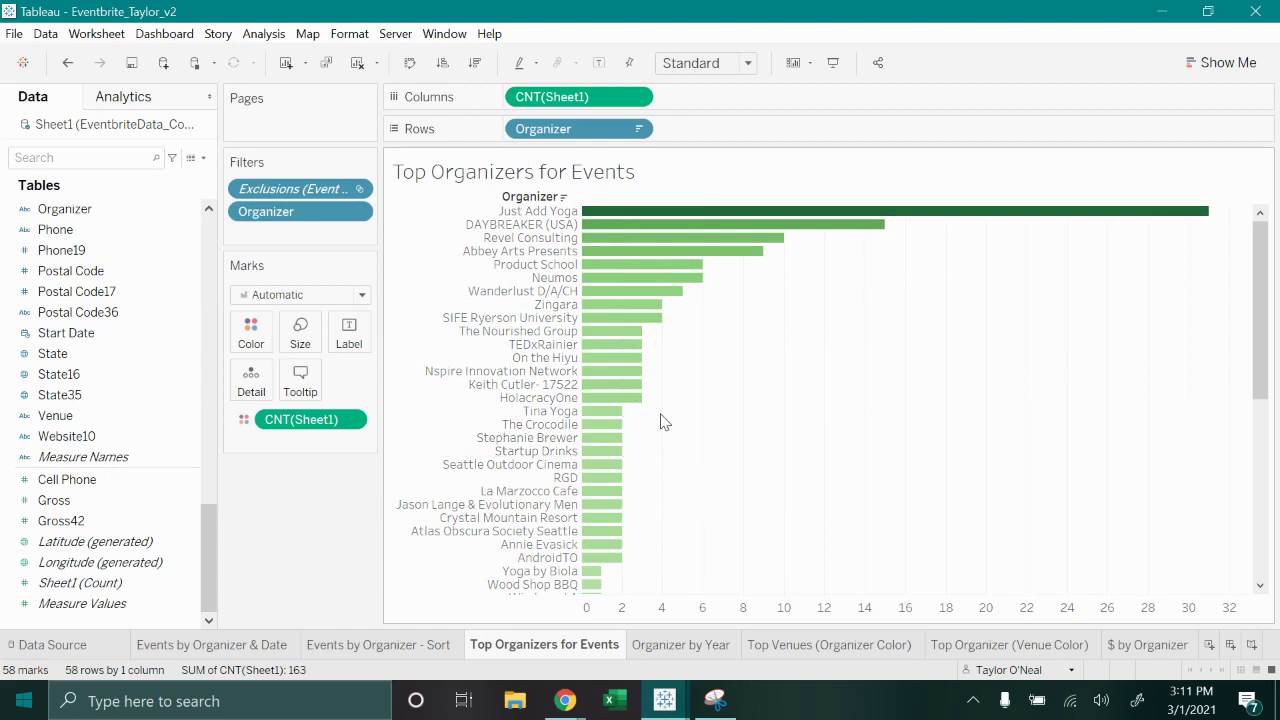
pyautogui.moveTo(608, 391)
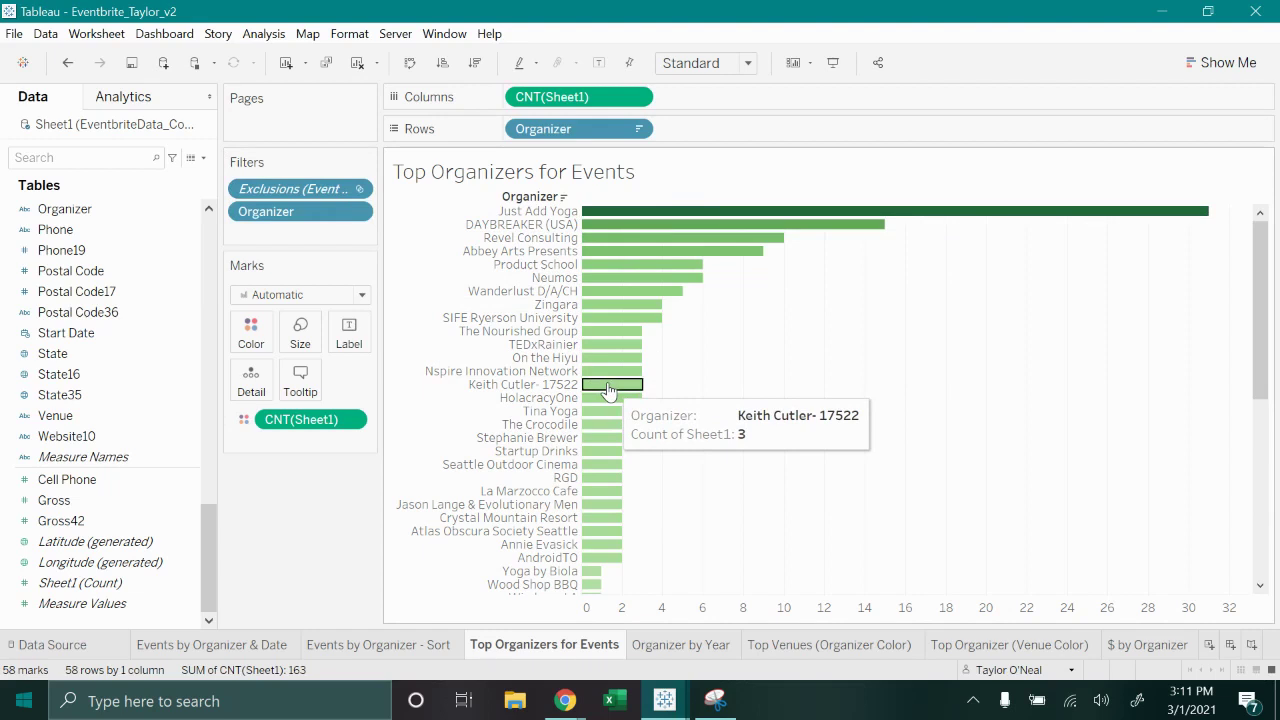
pyautogui.click(605, 388)
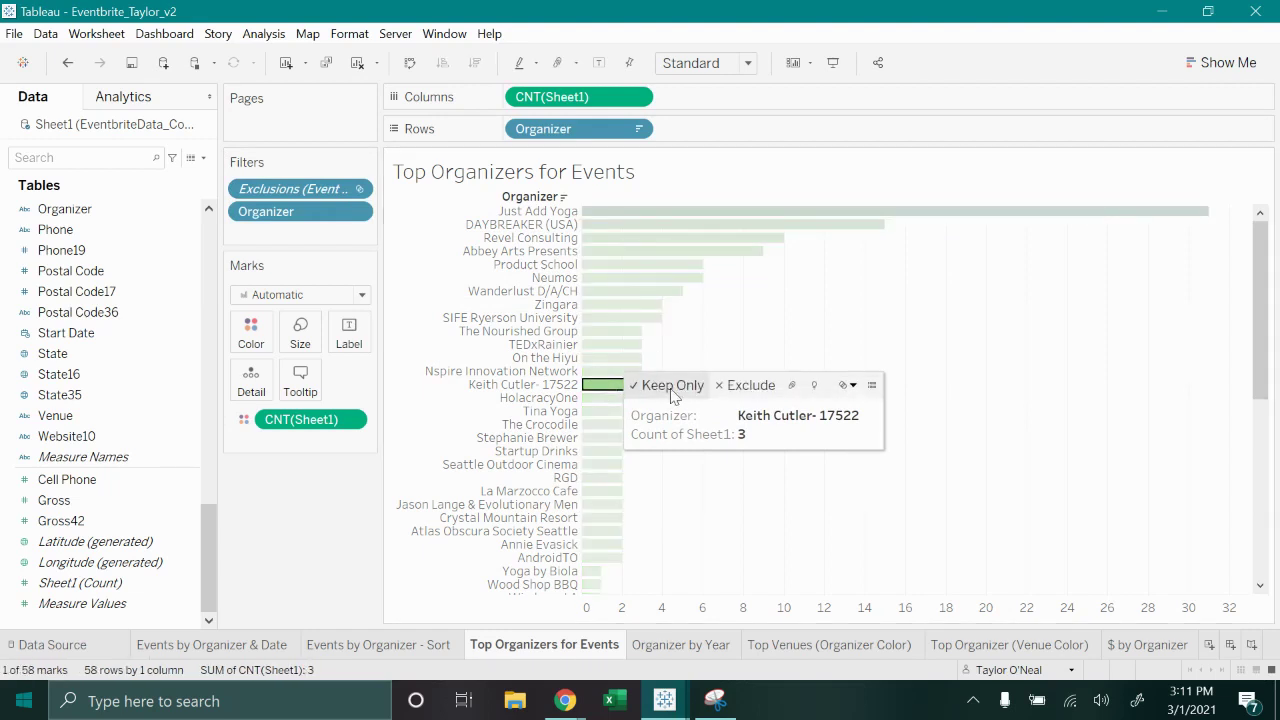
pyautogui.click(748, 385)
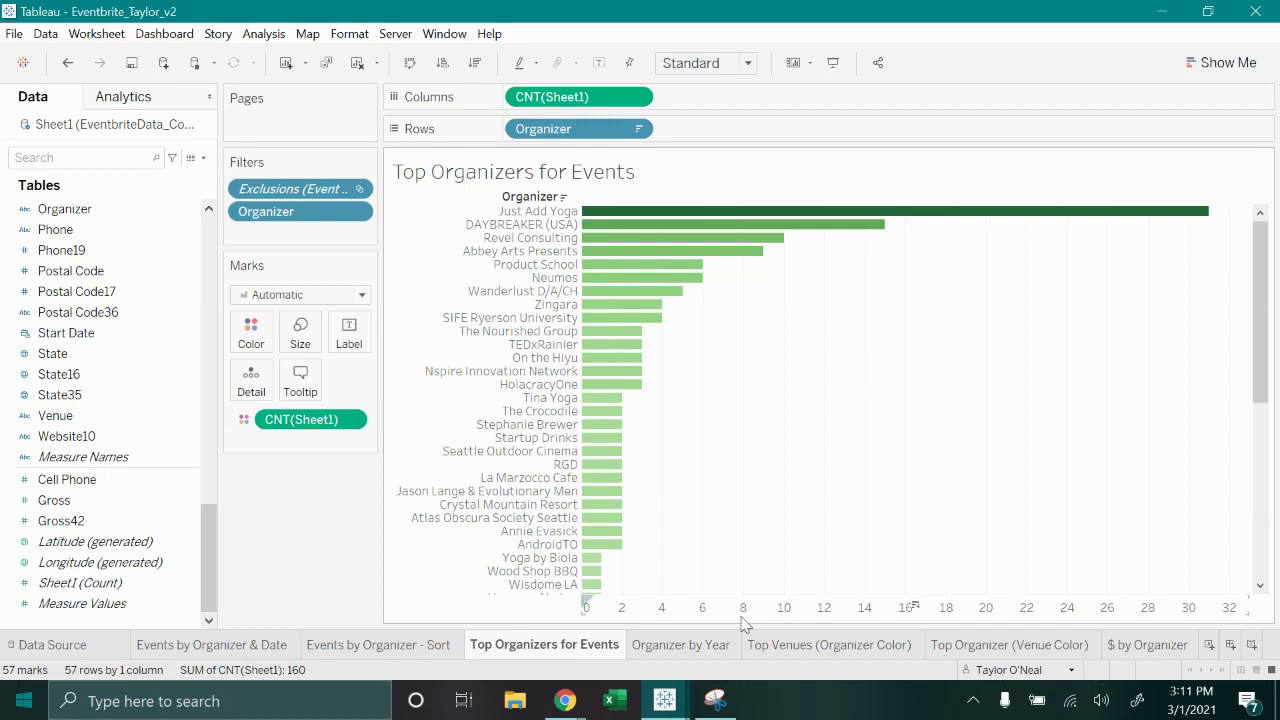
pyautogui.click(693, 650)
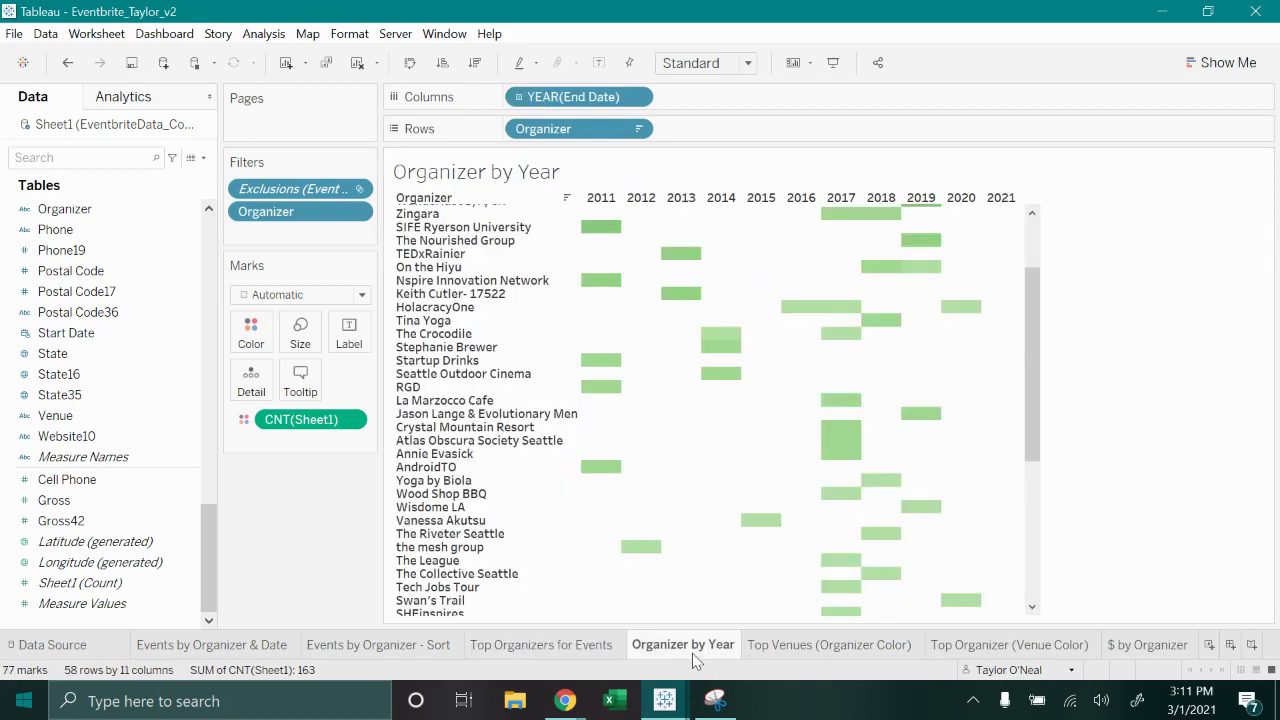
pyautogui.scroll(3, 700, 586)
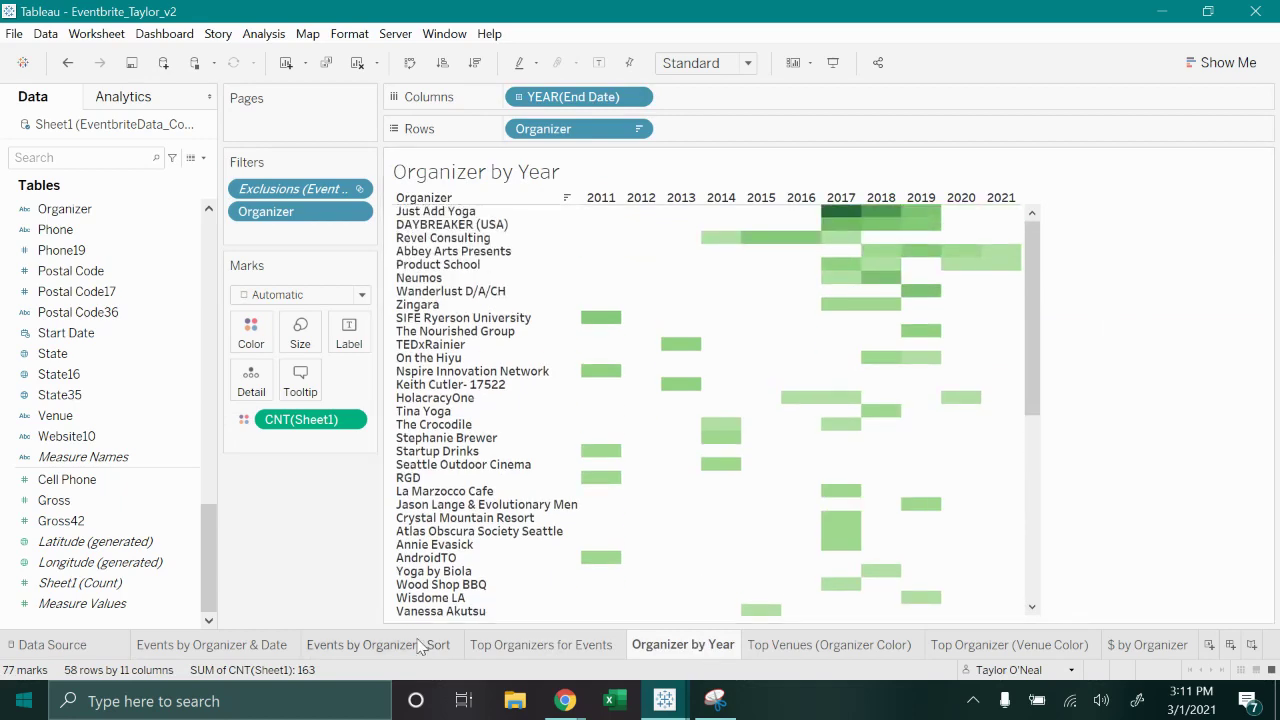
pyautogui.click(258, 650)
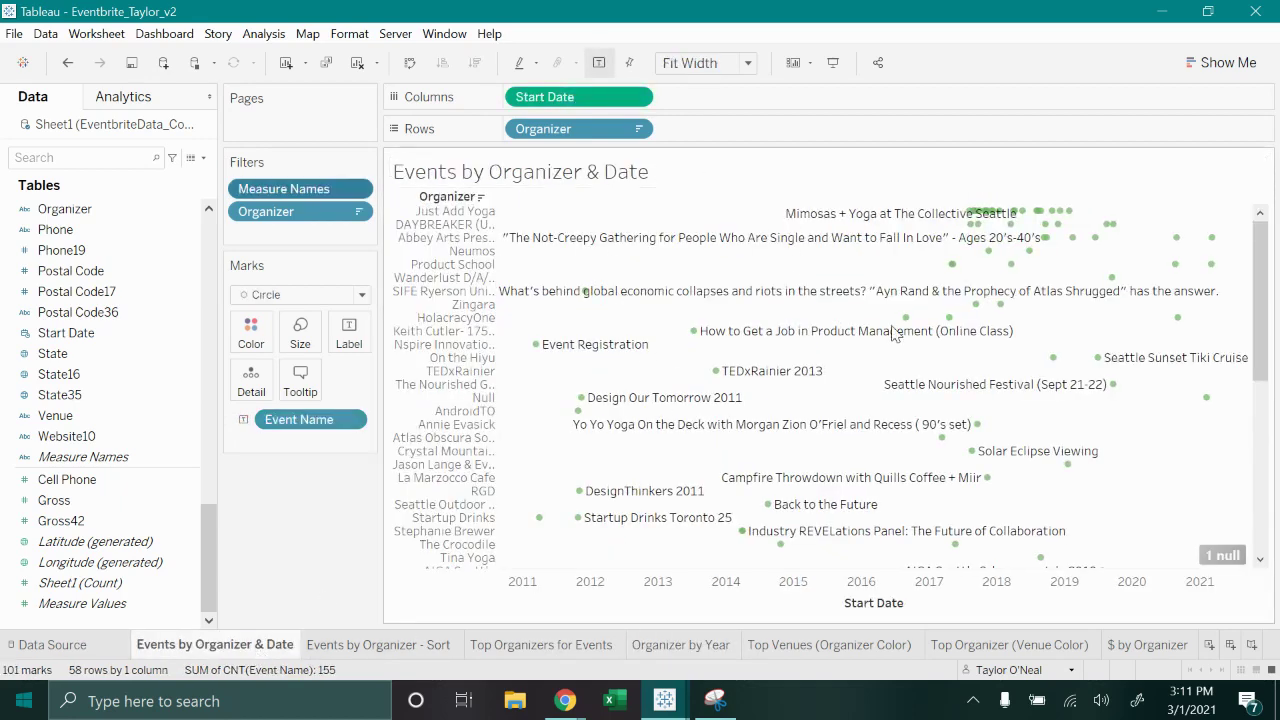
pyautogui.click(656, 648)
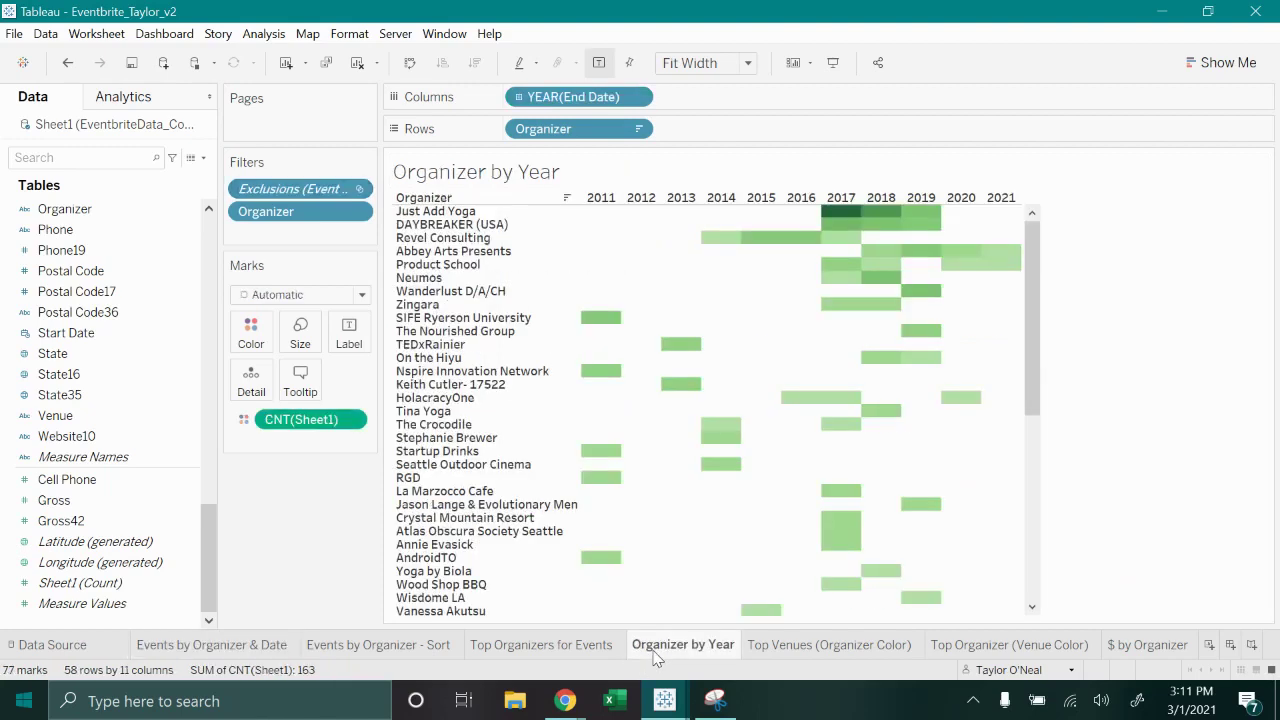
pyautogui.click(1215, 64)
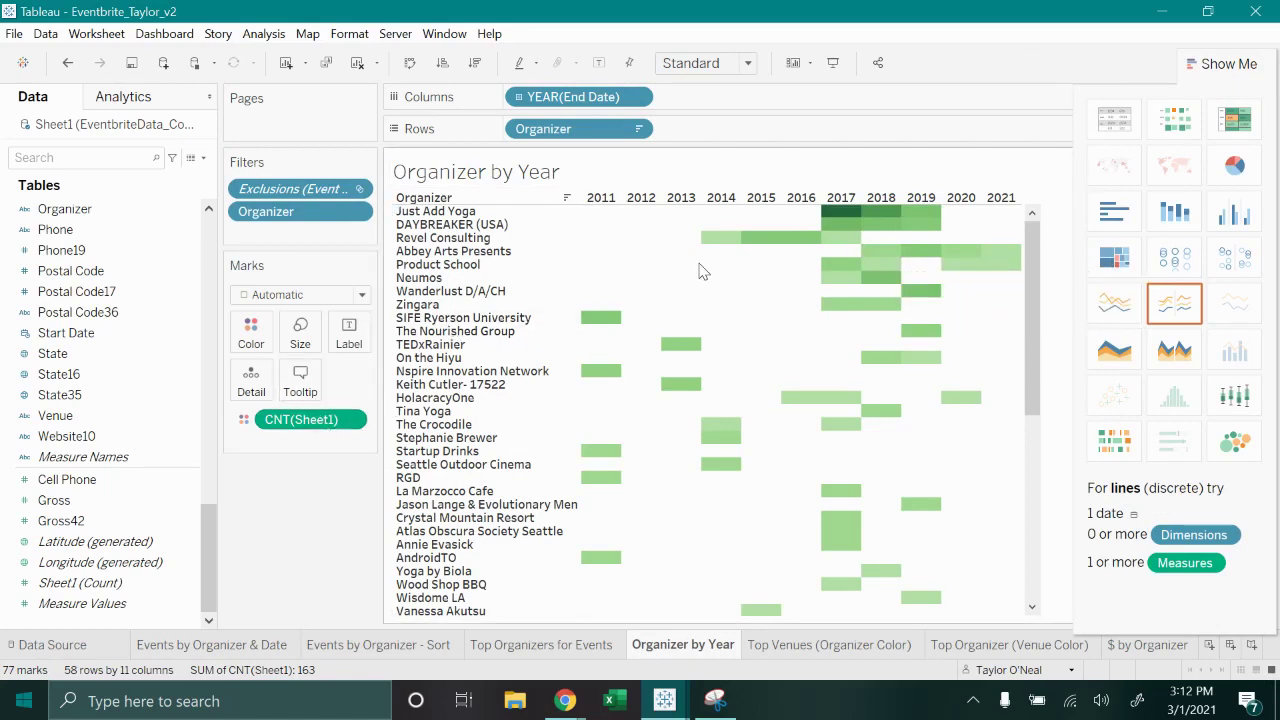
pyautogui.moveTo(912, 221)
pyautogui.moveTo(870, 252)
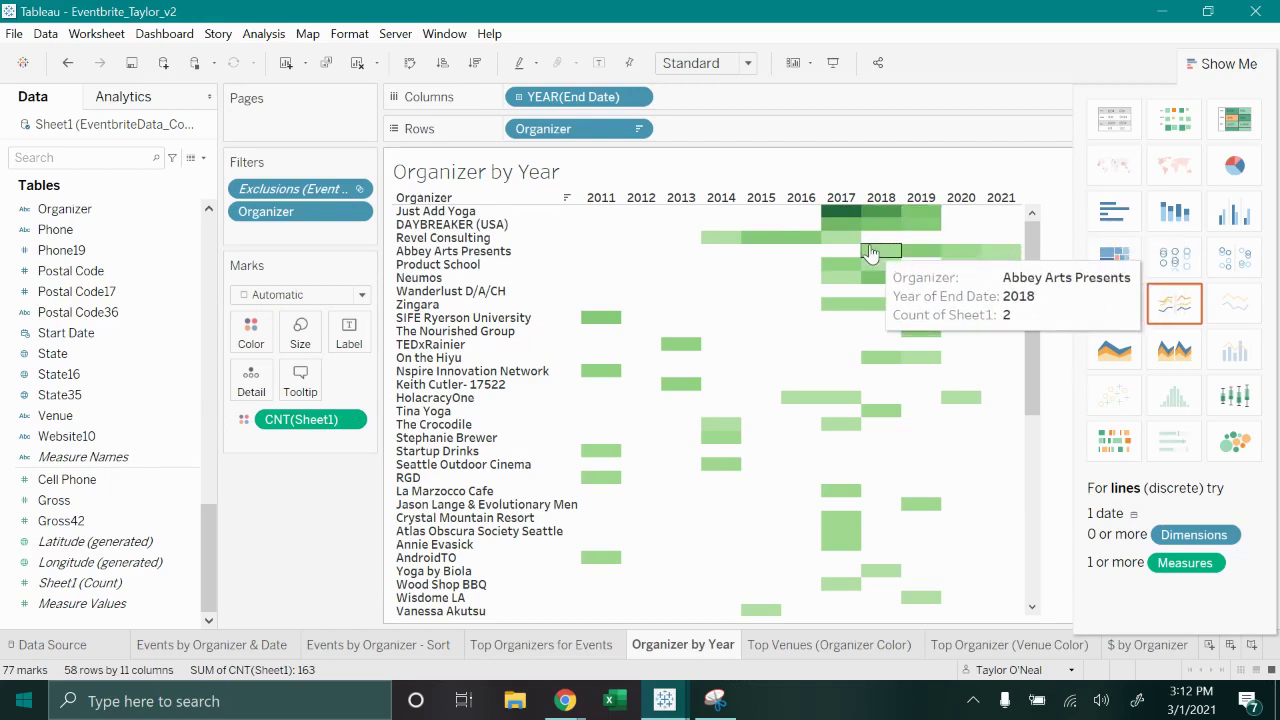
pyautogui.click(1202, 66)
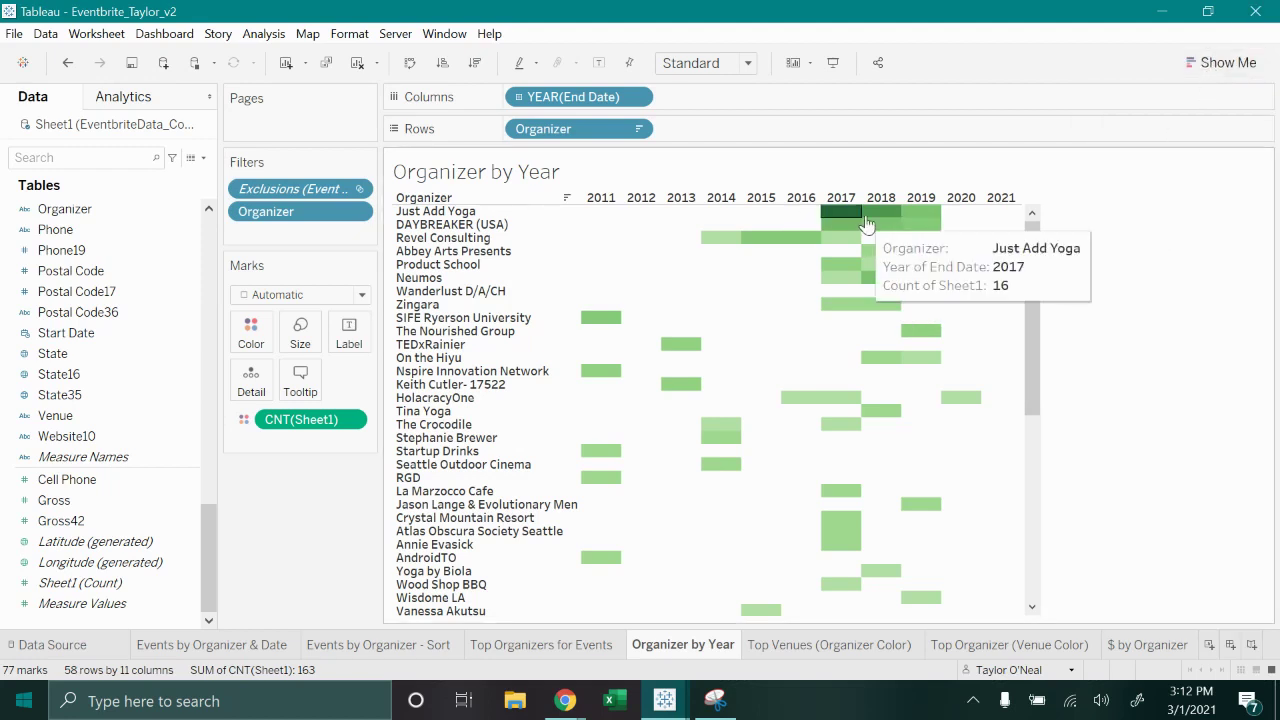
pyautogui.moveTo(866, 260)
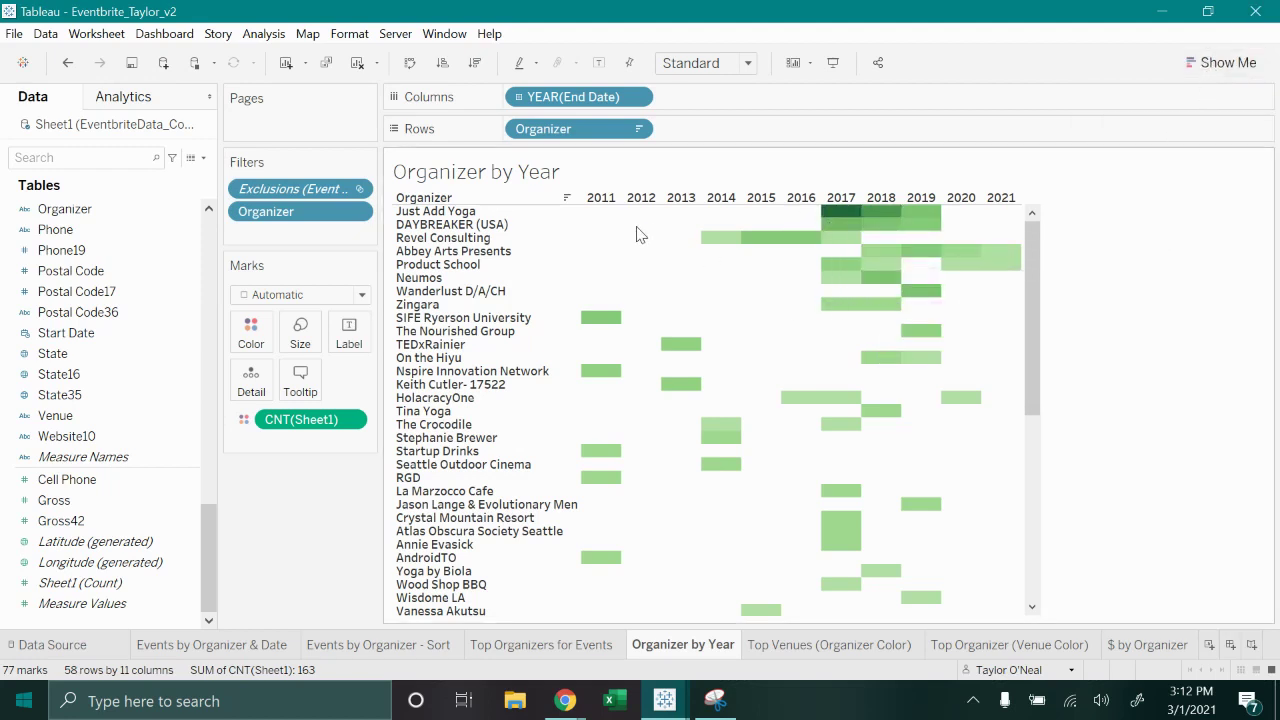
pyautogui.moveTo(840, 229)
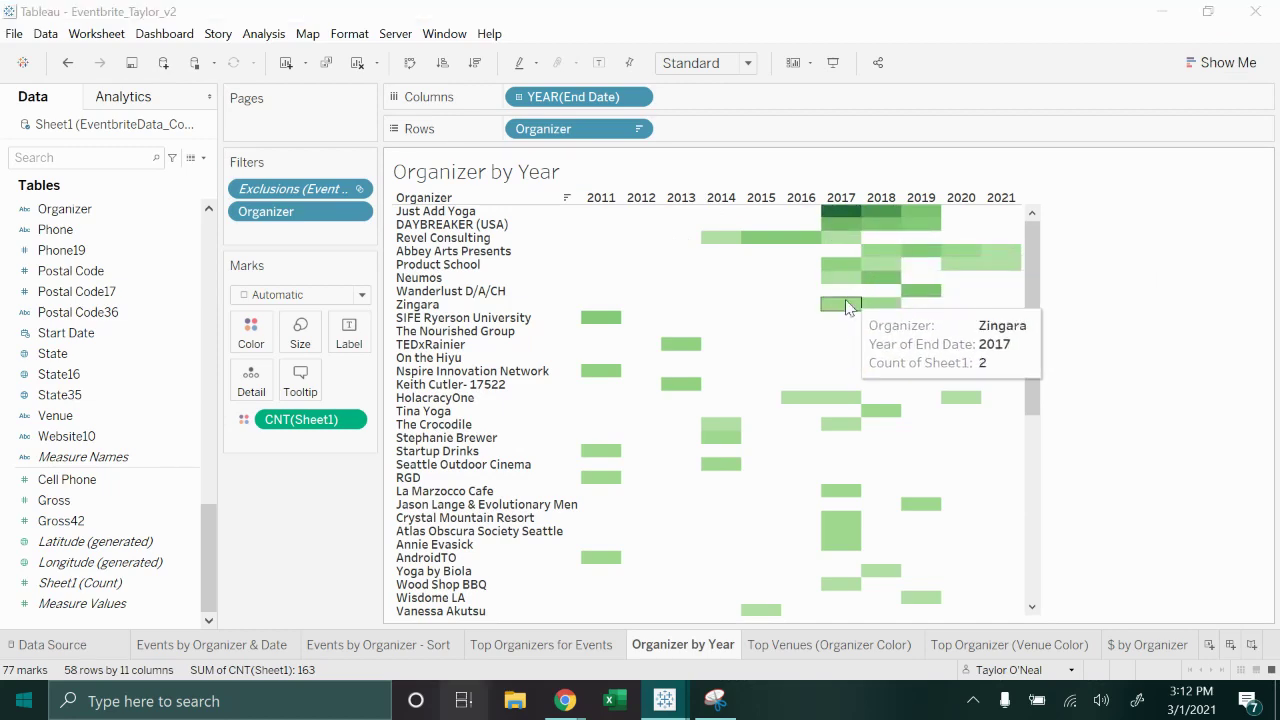
pyautogui.press('super+Tab')
pyautogui.click(322, 190)
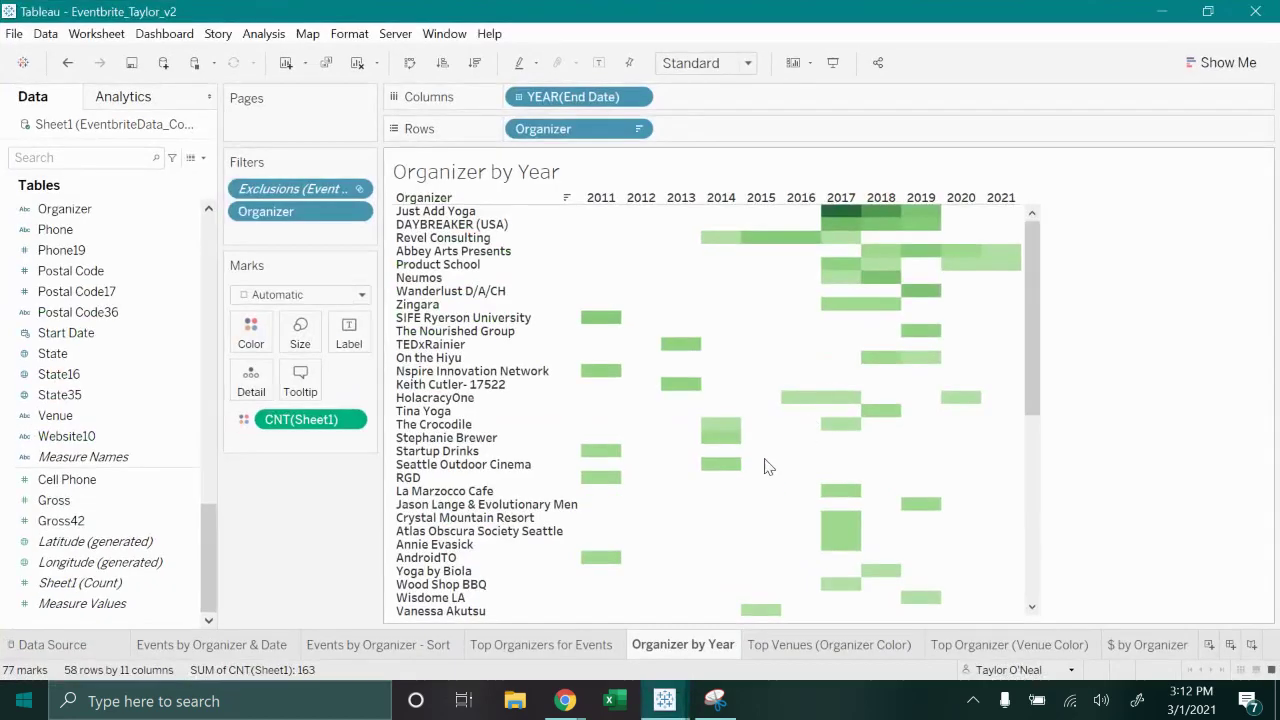
pyautogui.scroll(-5, 757, 463)
pyautogui.scroll(-4, 810, 466)
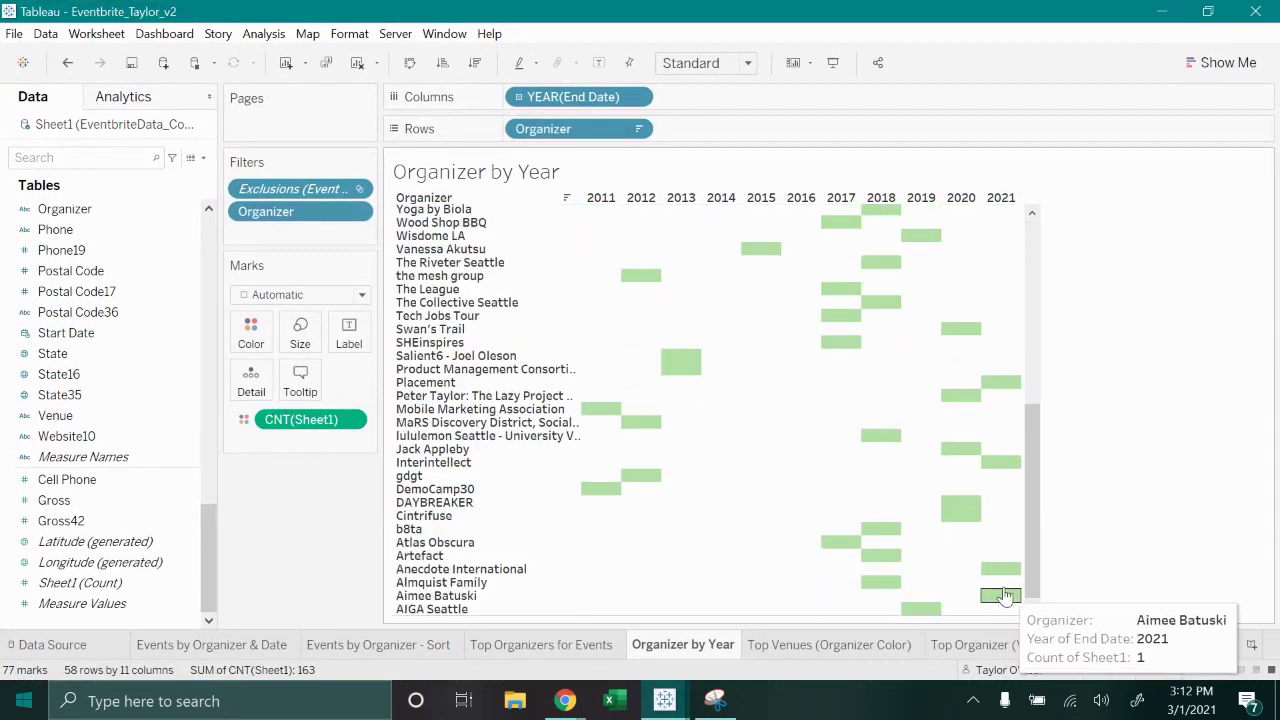
pyautogui.scroll(4, 1018, 503)
pyautogui.scroll(3, 1018, 503)
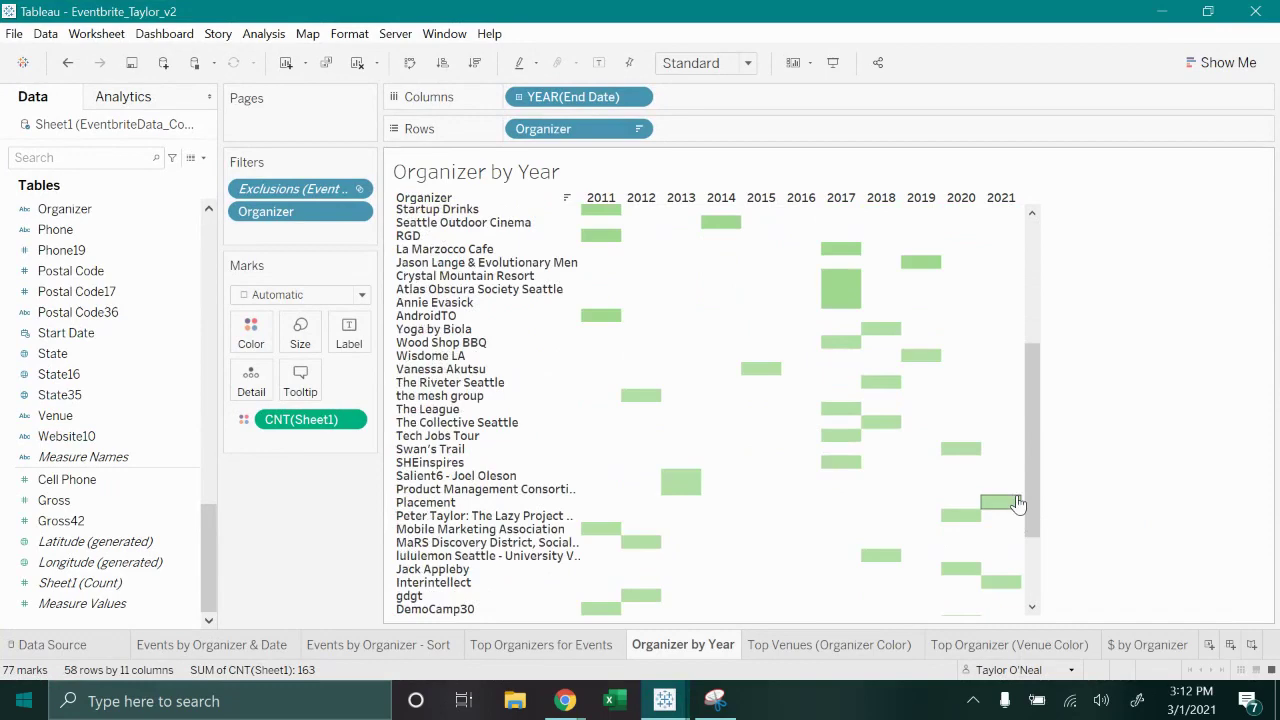
pyautogui.scroll(6, 1015, 505)
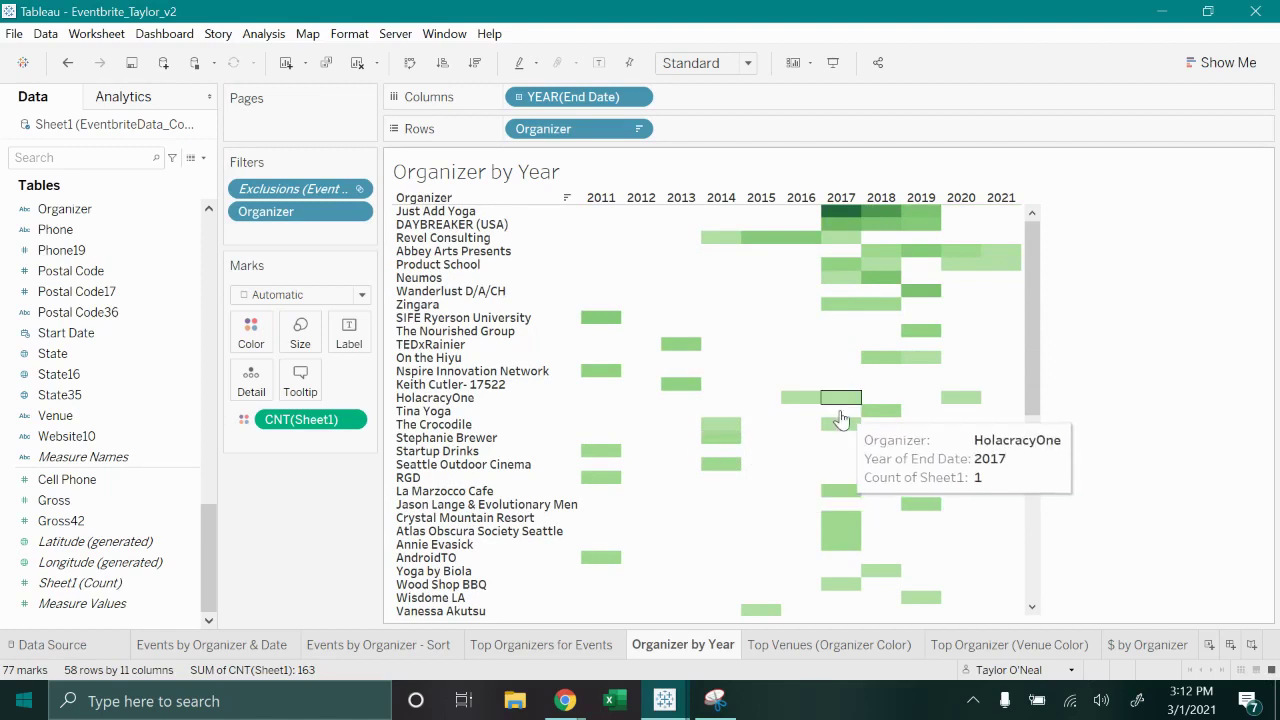
pyautogui.moveTo(747, 447)
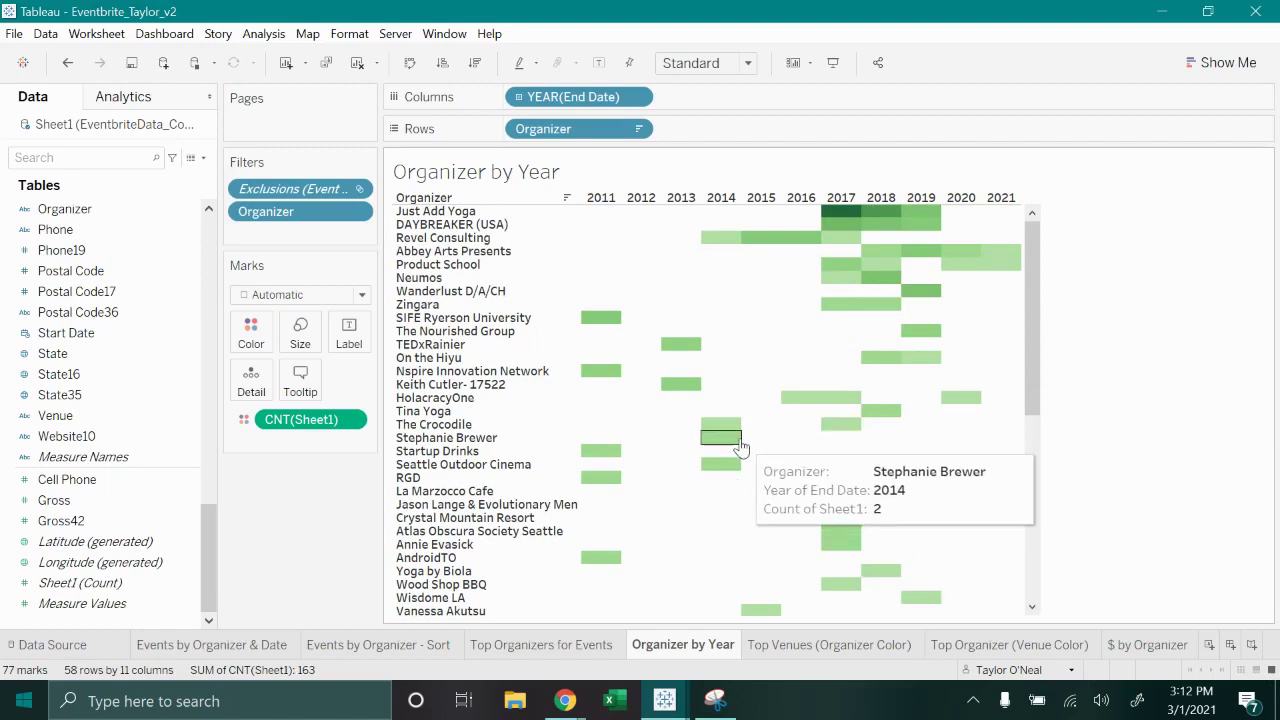
# Open Top Venues (Organizer Color), briefly view Top Organizer (Venue Color), then return and inspect the venue bars.
pyautogui.click(778, 645)
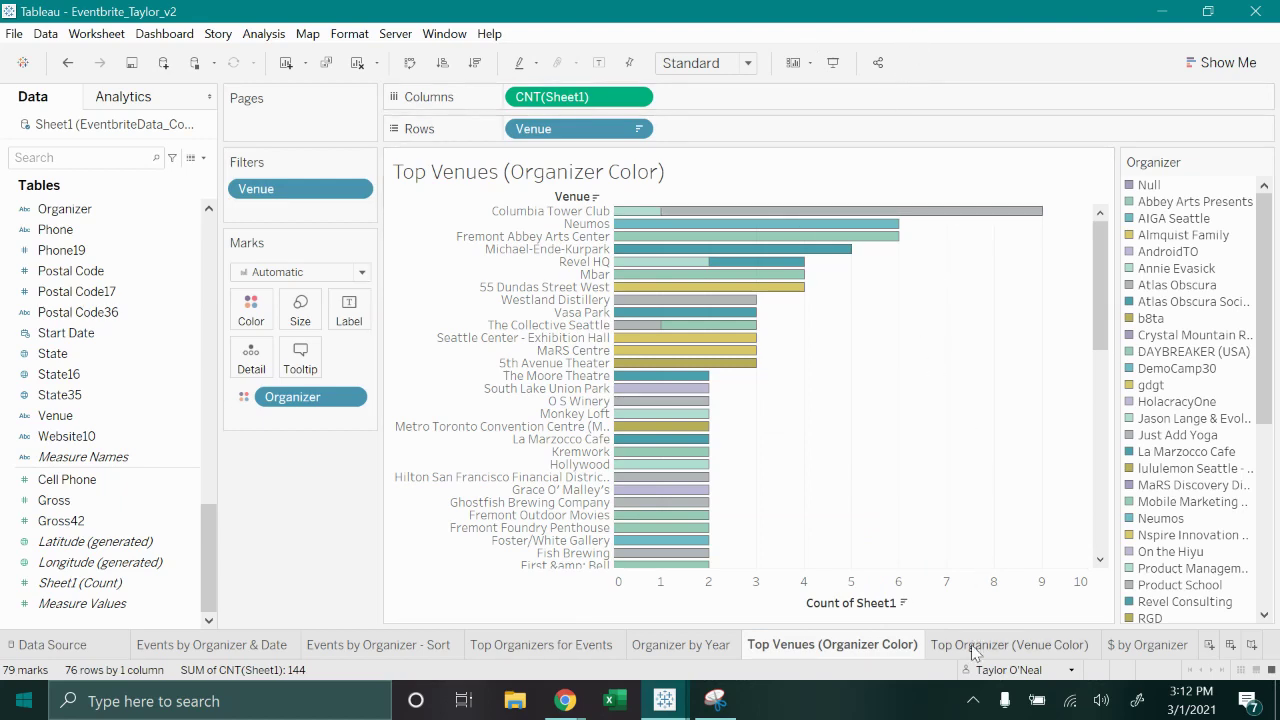
pyautogui.moveTo(975, 650)
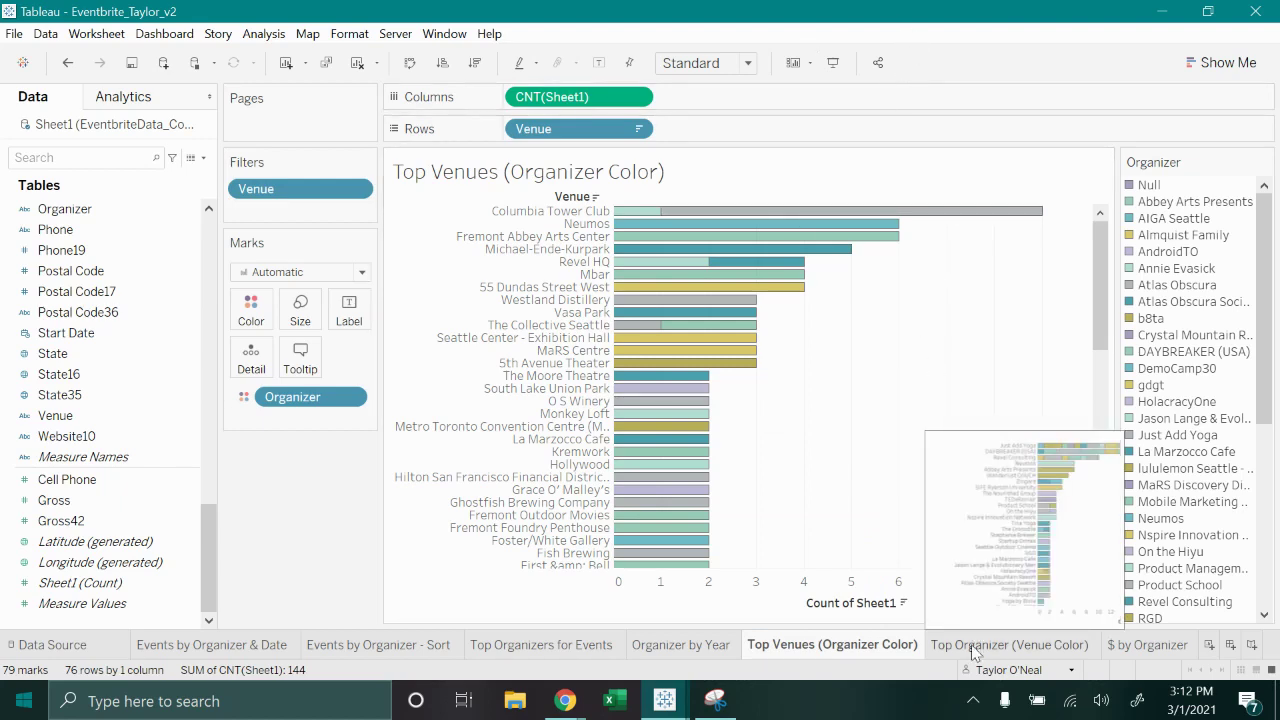
pyautogui.click(975, 650)
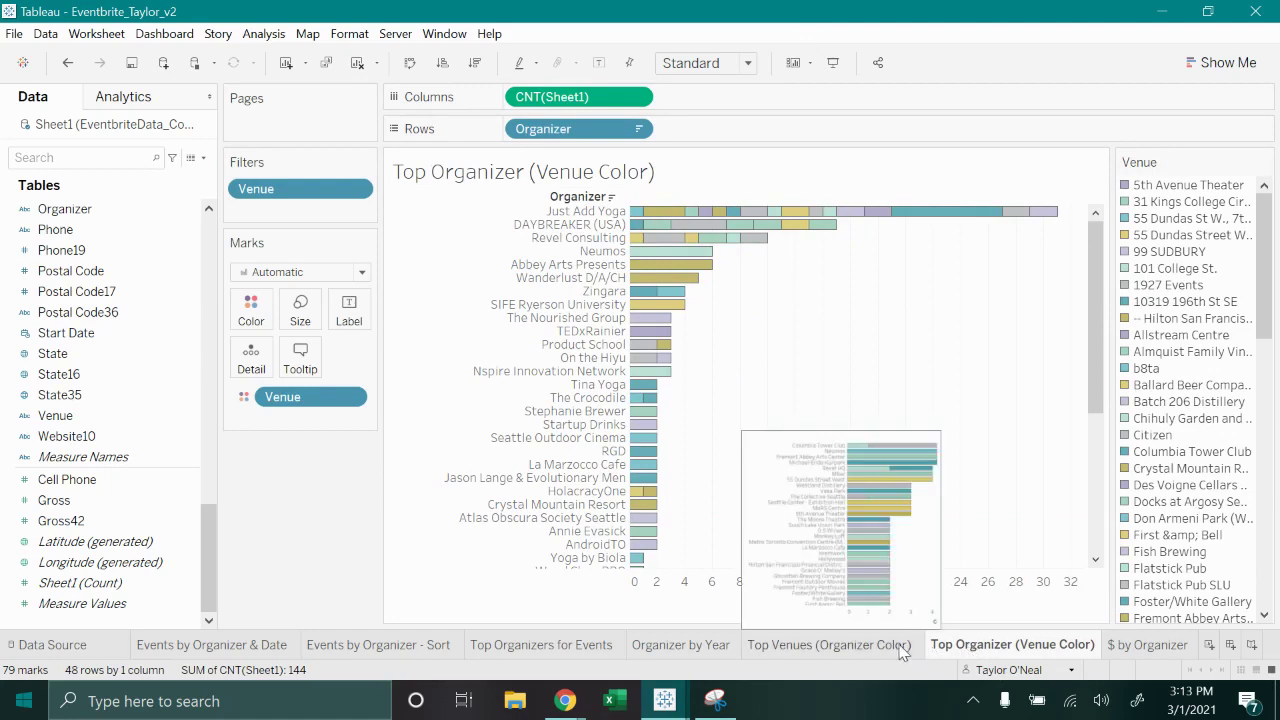
pyautogui.click(806, 650)
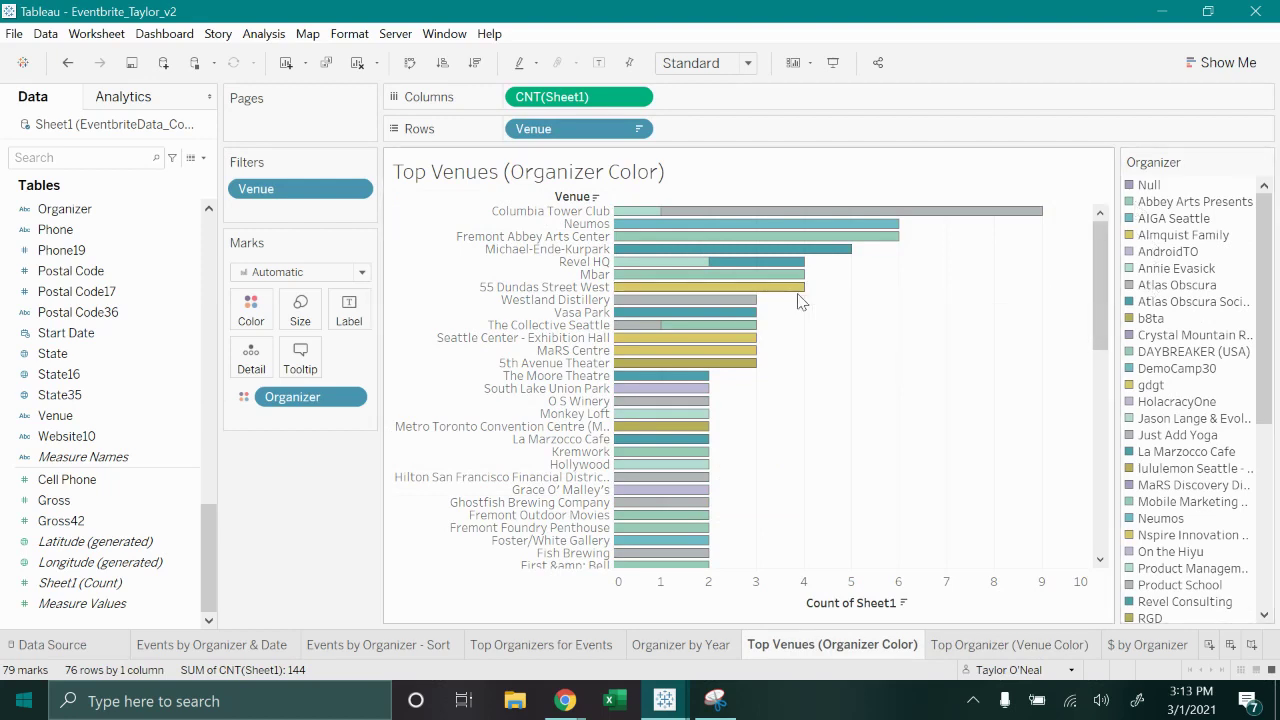
pyautogui.moveTo(684, 240)
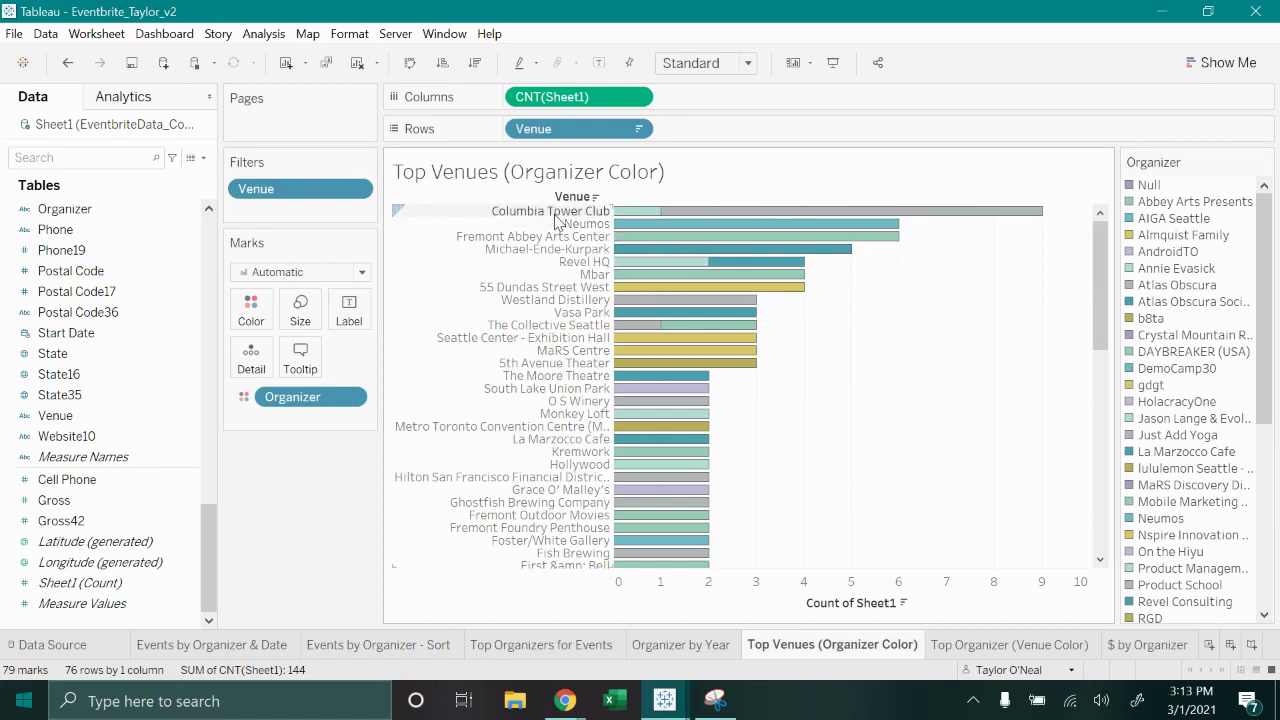
pyautogui.moveTo(631, 223)
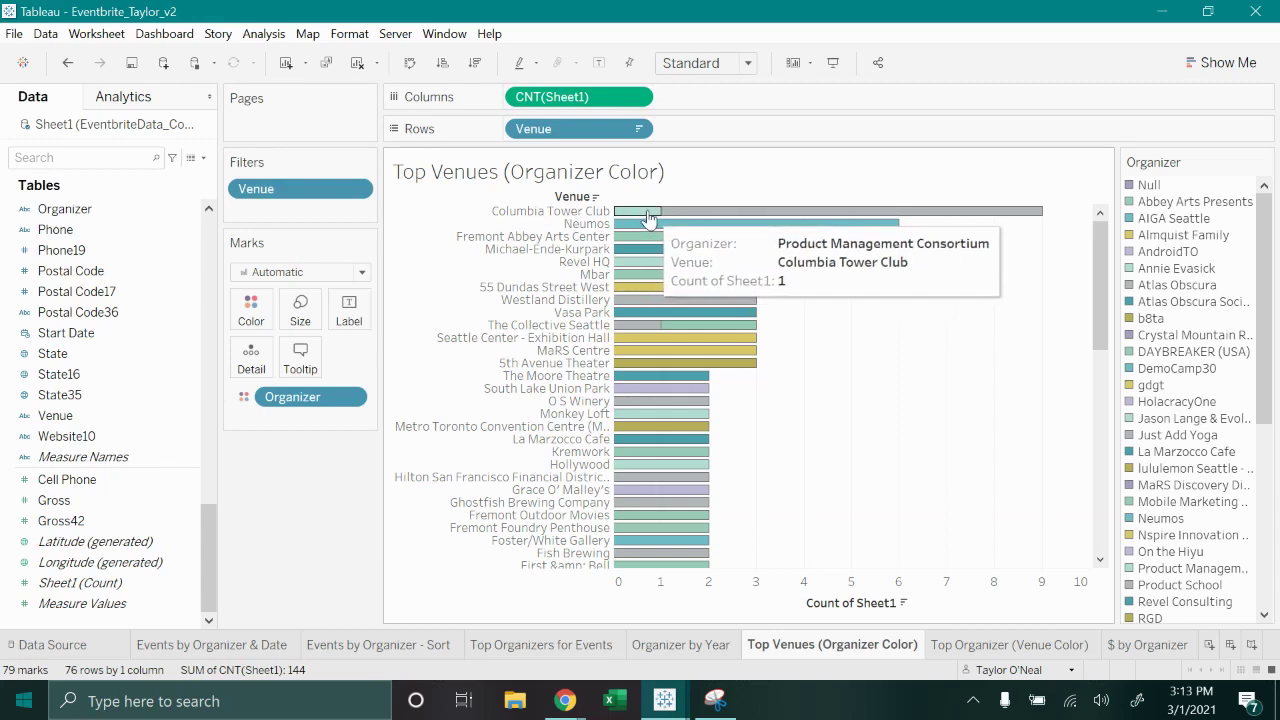
pyautogui.moveTo(686, 216)
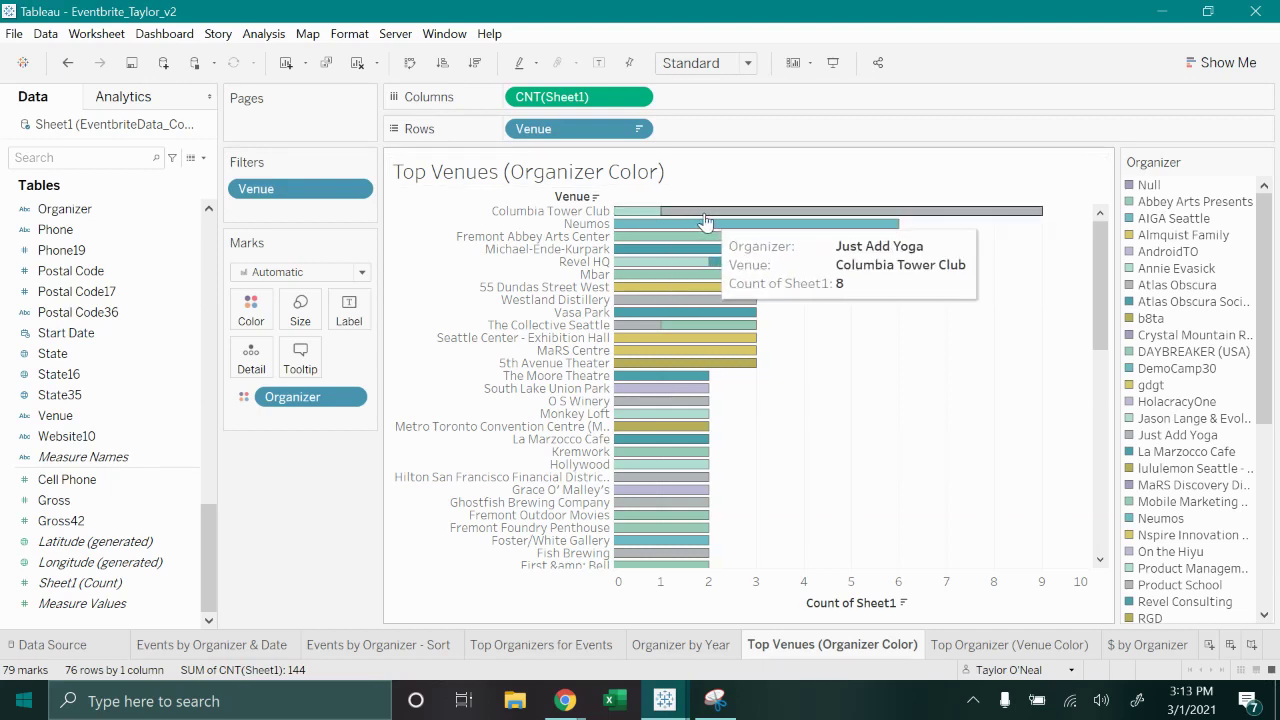
pyautogui.scroll(-1, 797, 474)
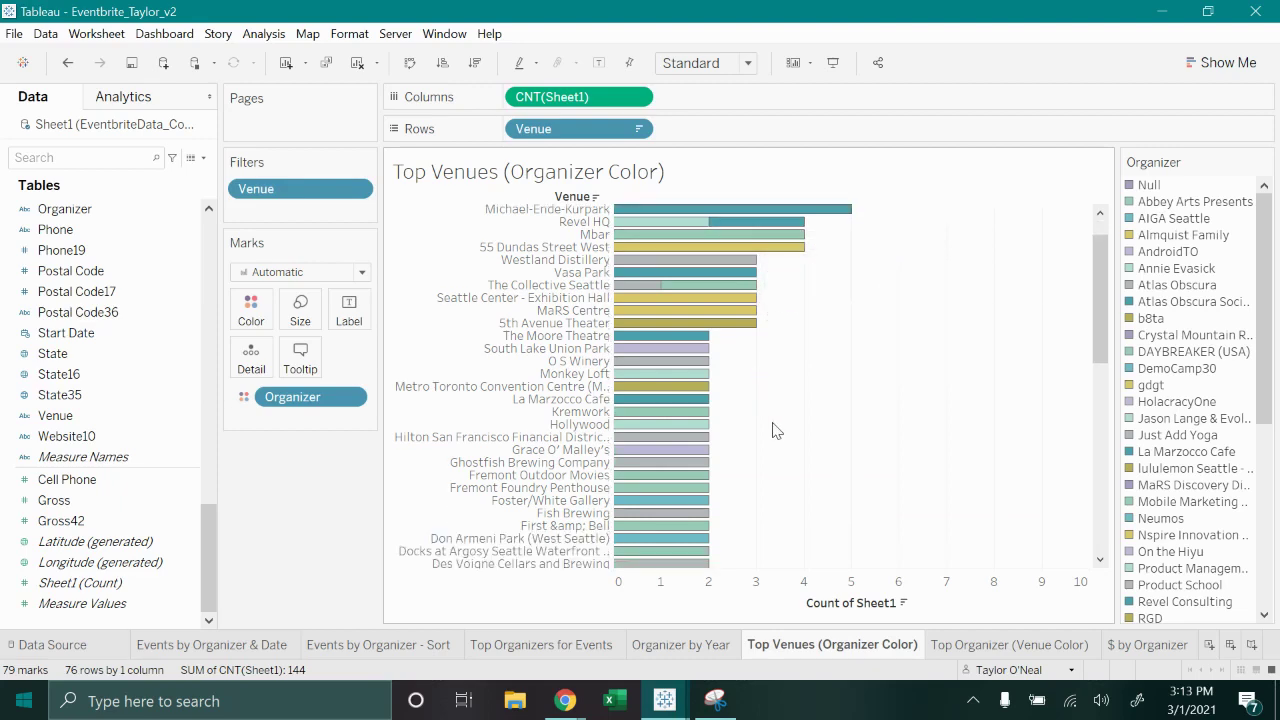
pyautogui.click(967, 636)
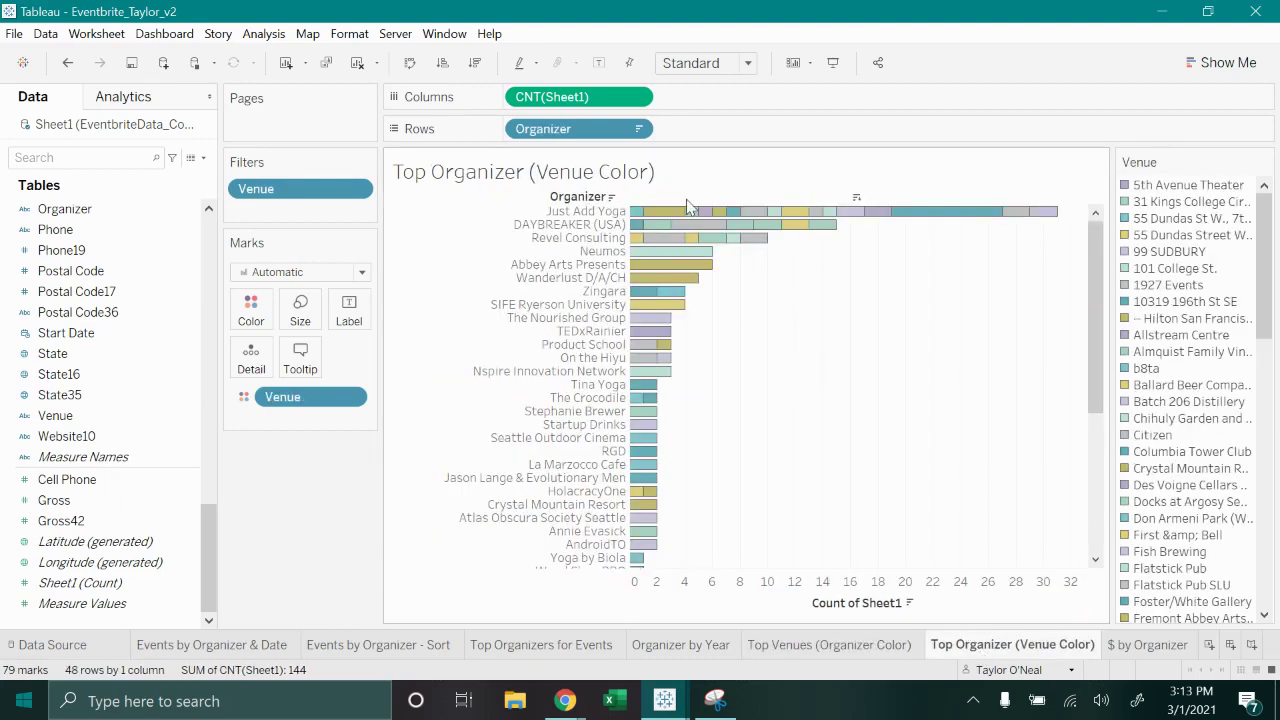
pyautogui.moveTo(635, 220)
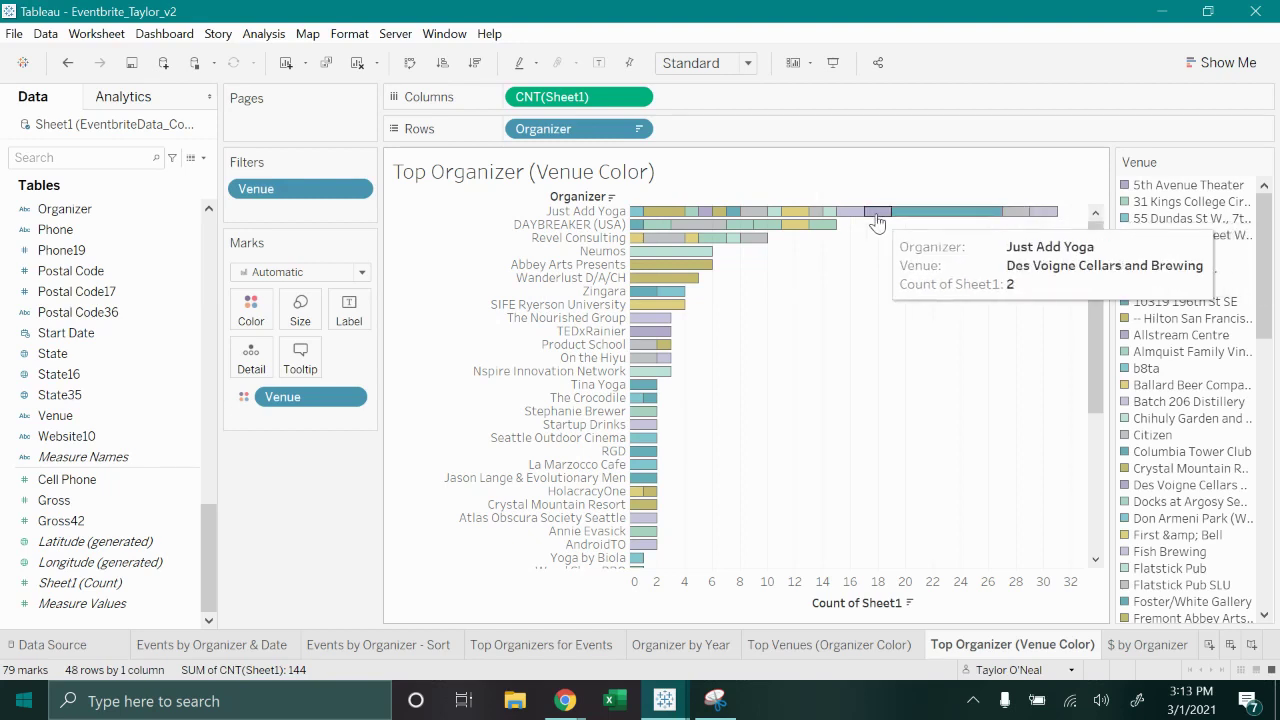
pyautogui.click(898, 647)
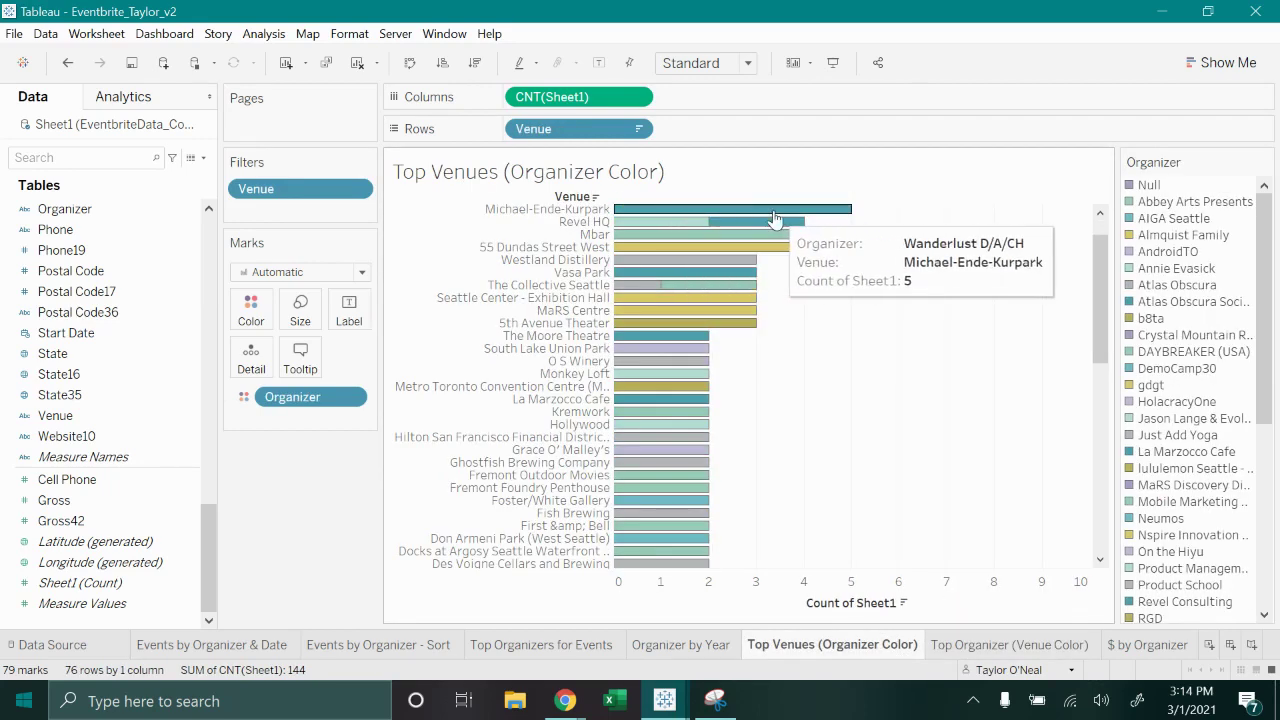
pyautogui.scroll(1, 836, 263)
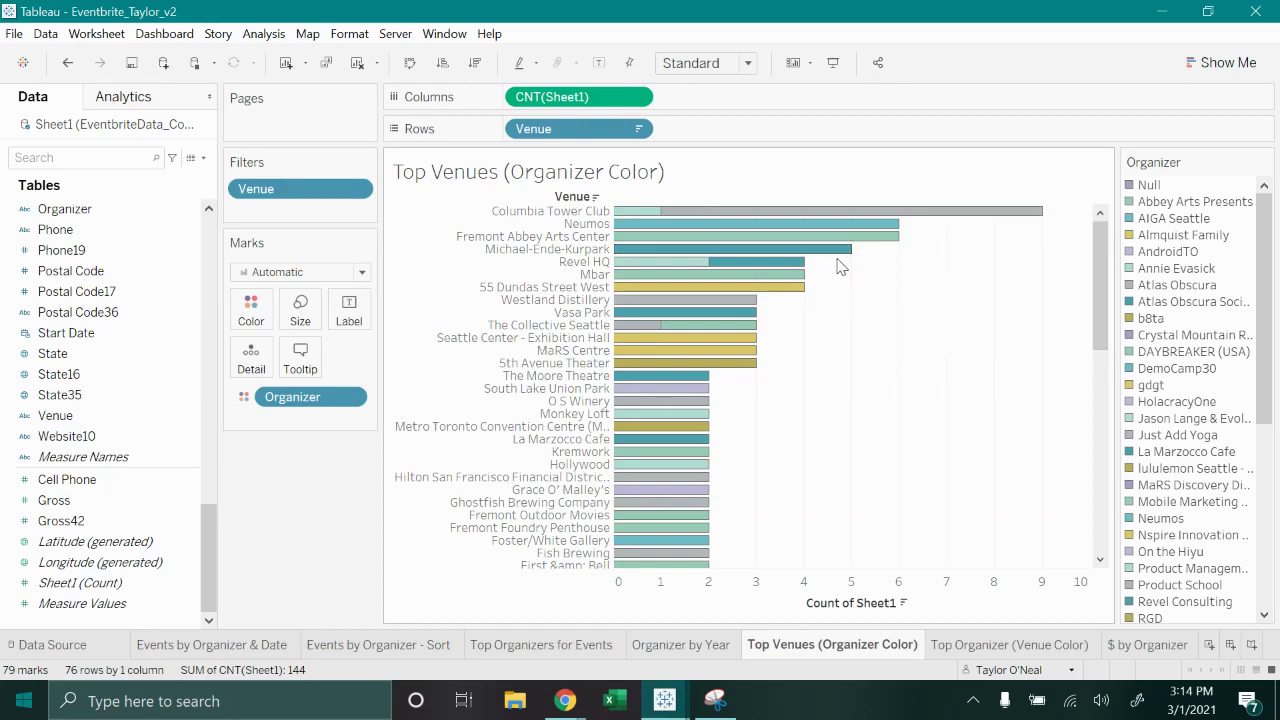
# Switch to the $ by Organizer sheet and read the Gross42 tooltips on its bars.
pyautogui.click(1129, 652)
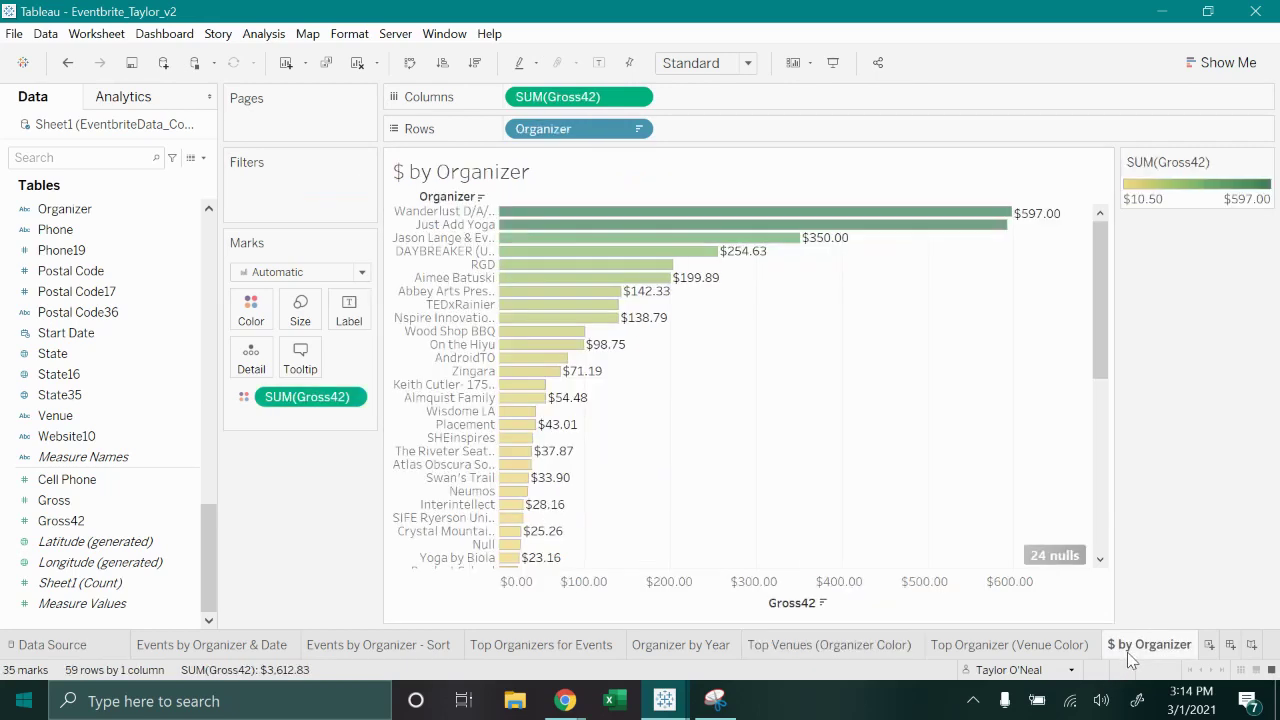
pyautogui.moveTo(1129, 656)
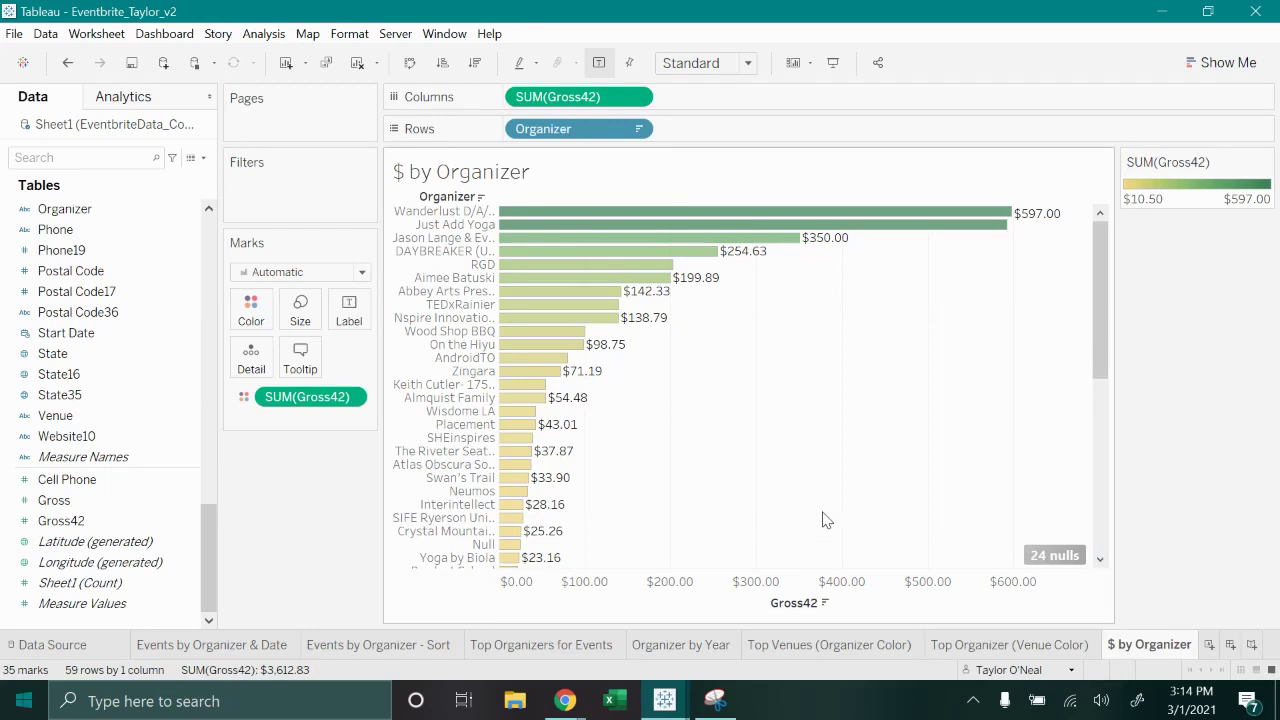
pyautogui.moveTo(562, 214)
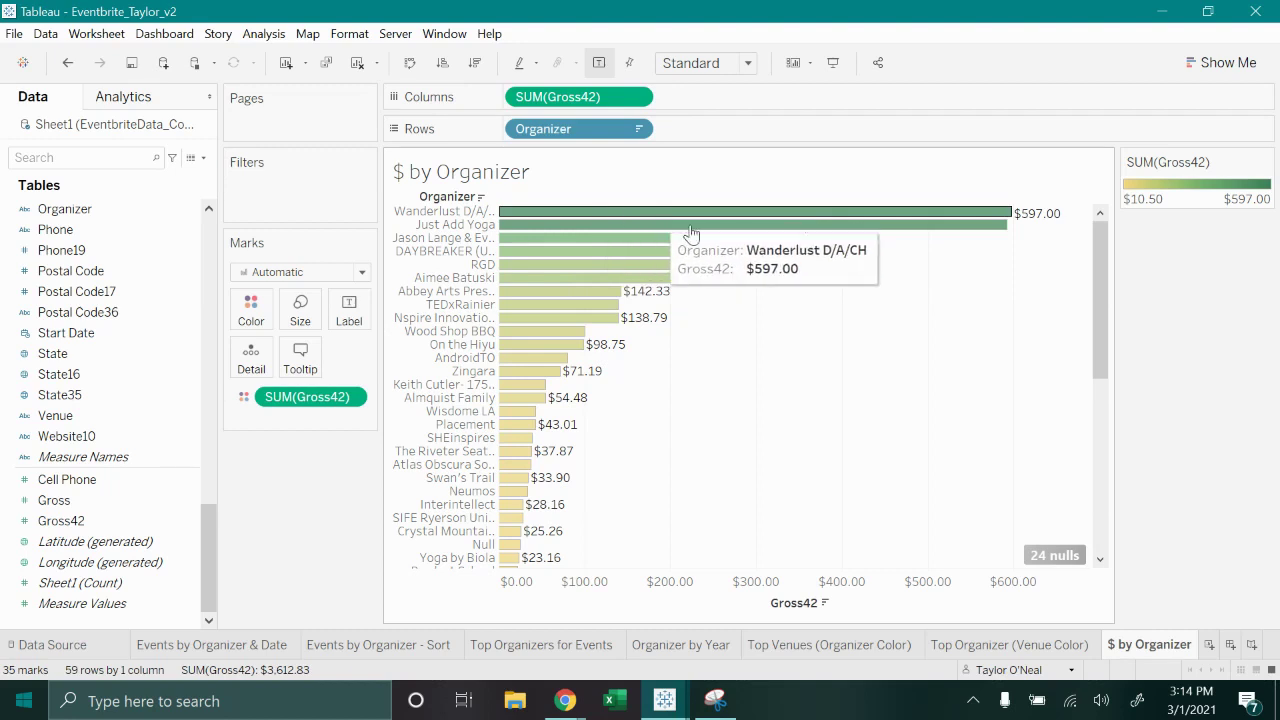
pyautogui.moveTo(716, 230)
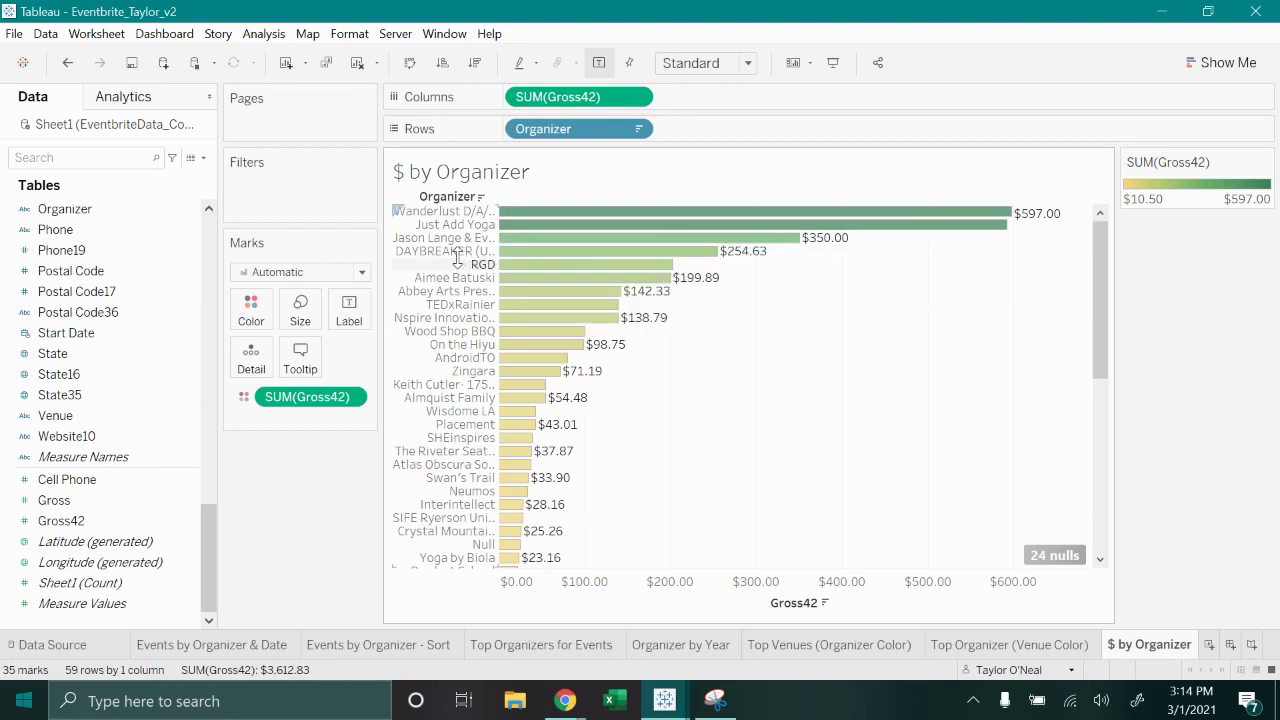
pyautogui.moveTo(518, 270)
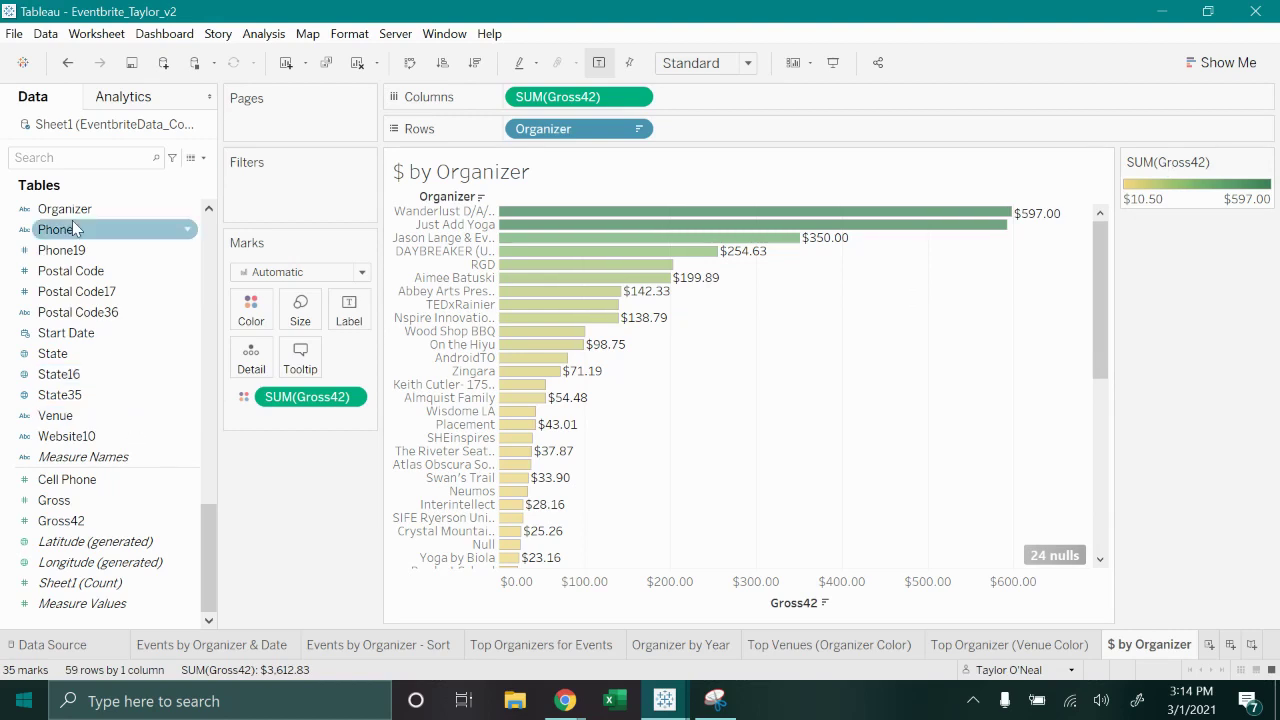
# Search the Data pane for 'gr' and drag Gross42 onto Color to shade bars by summed gross.
pyautogui.write('gros')
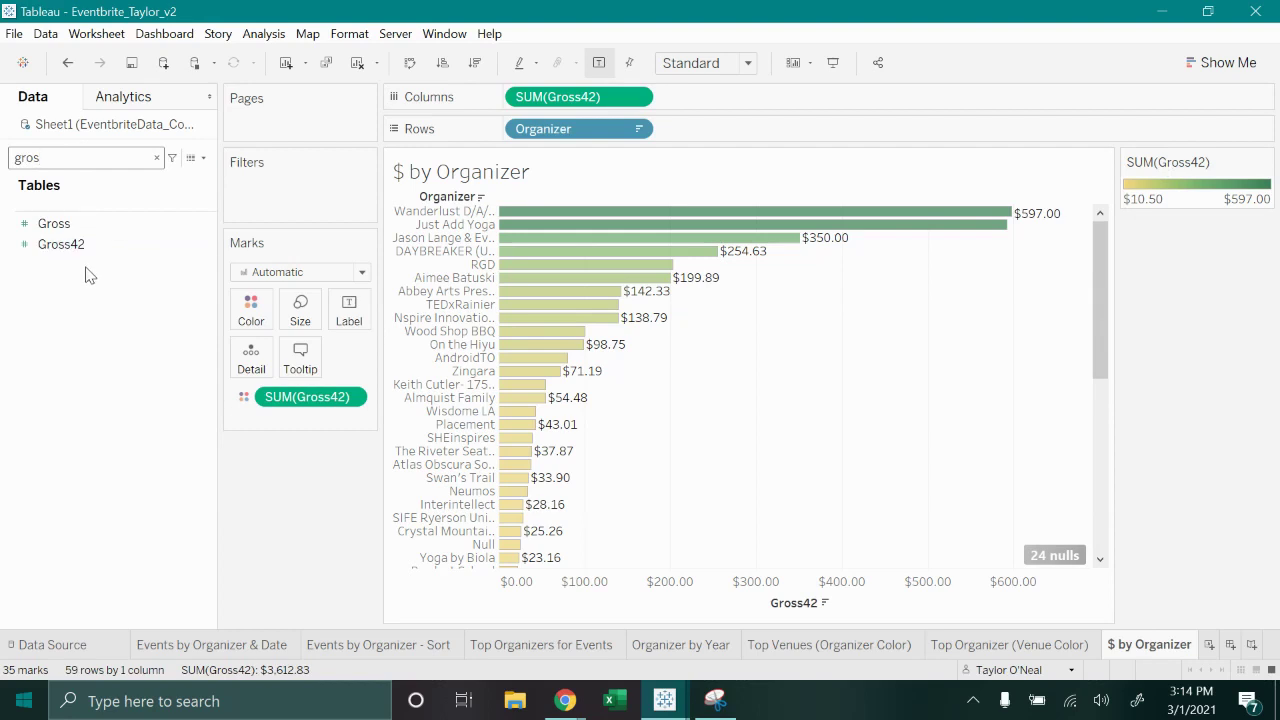
pyautogui.click(87, 252)
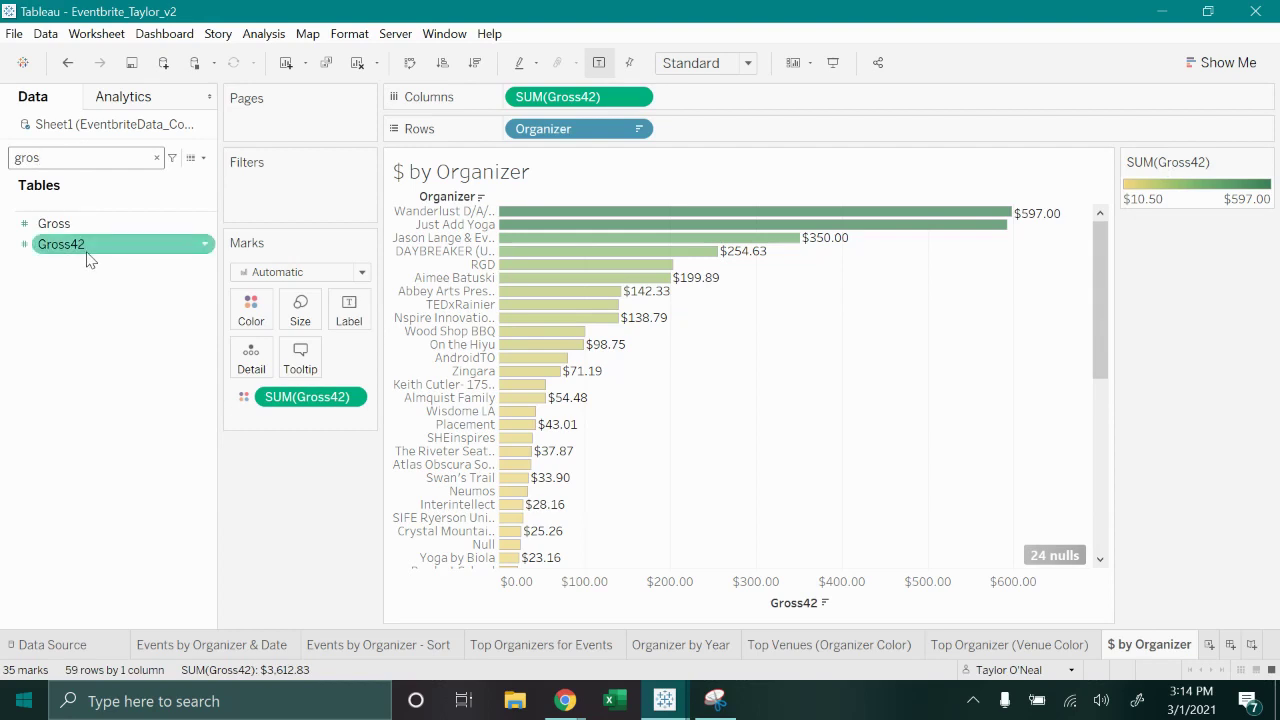
pyautogui.click(38, 223)
pyautogui.moveTo(57, 244); pyautogui.dragTo(251, 320)
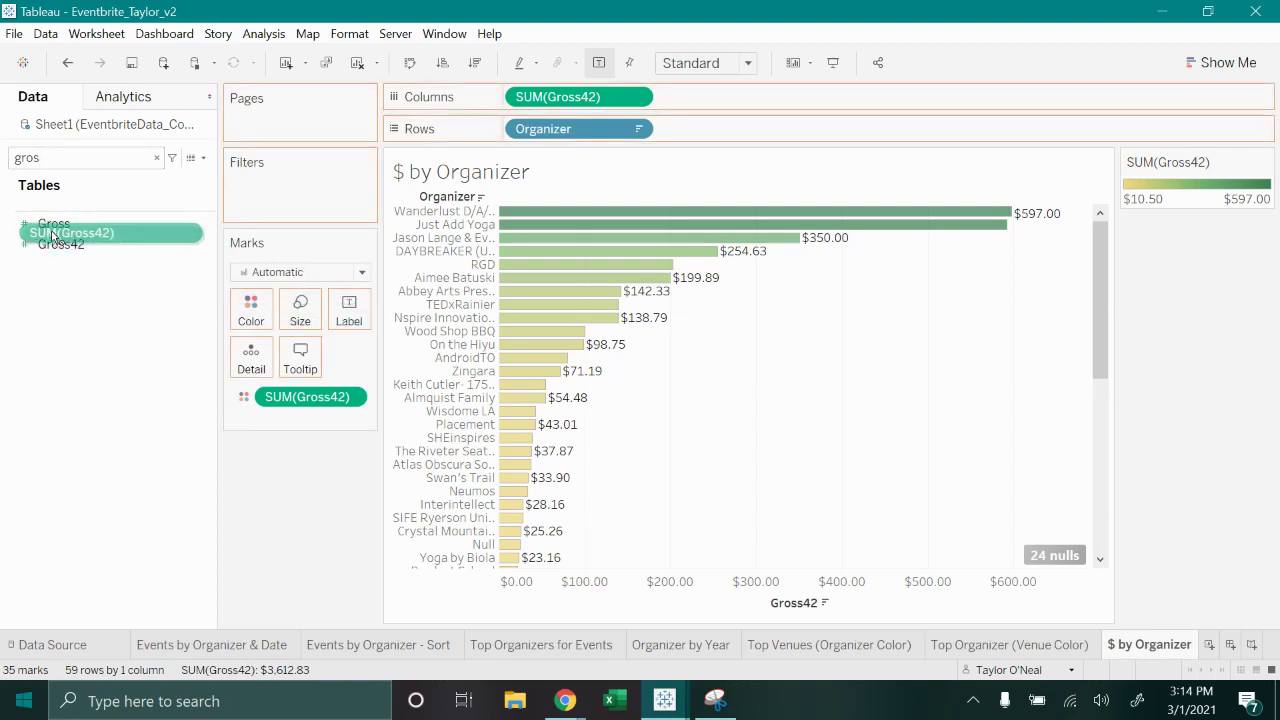
pyautogui.doubleClick(283, 399)
pyautogui.click(297, 440)
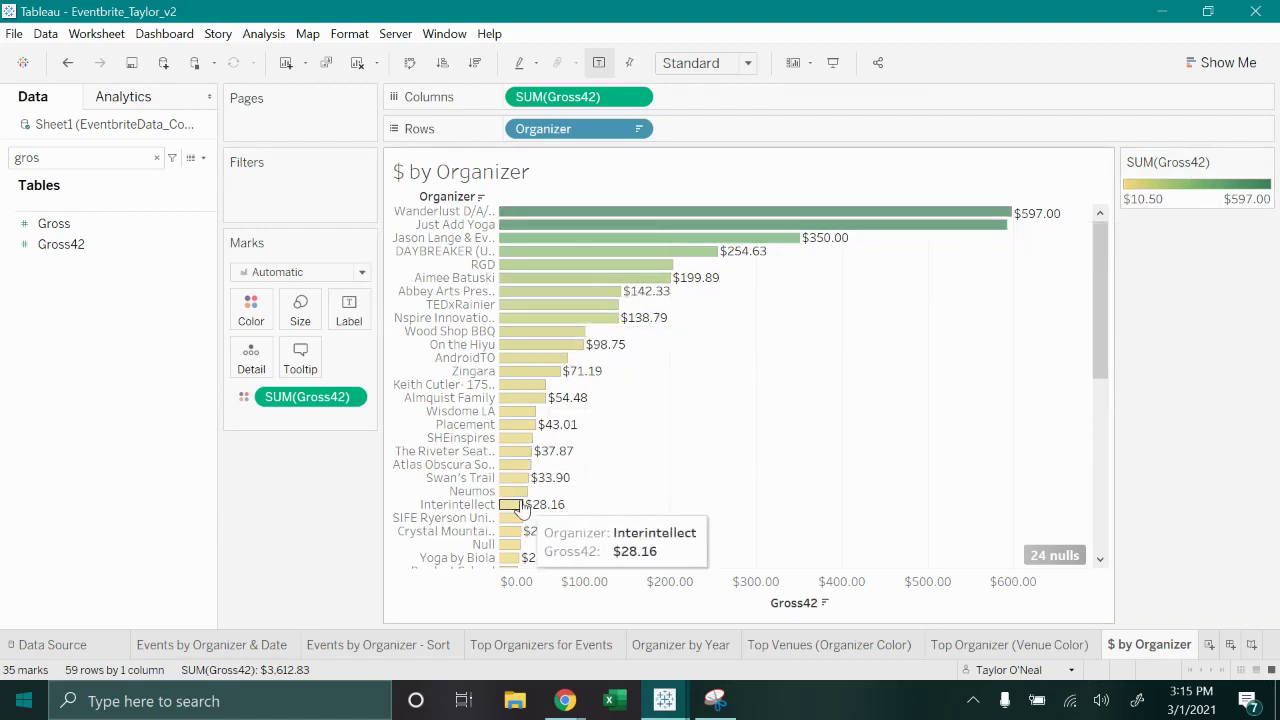
# Widen the Organizer header to show full names, then bring up Chrome's Screencastify video details page.
pyautogui.moveTo(502, 348)
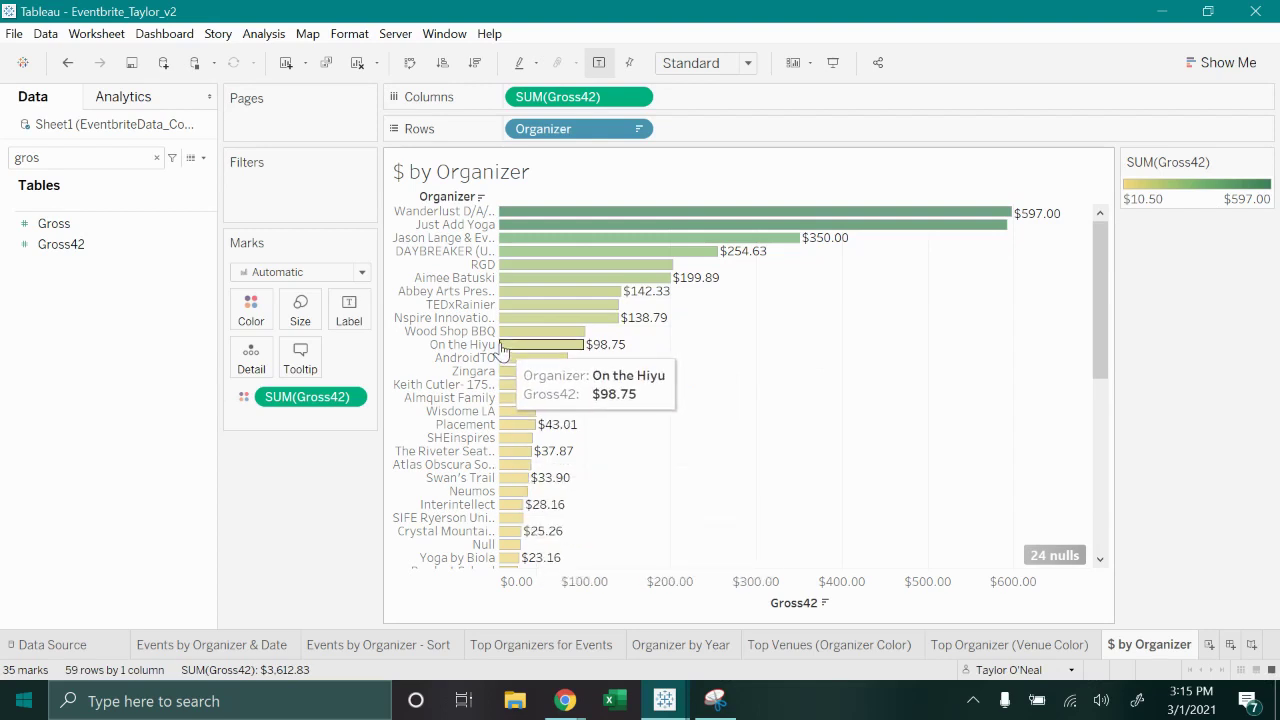
pyautogui.moveTo(499, 347); pyautogui.dragTo(574, 345)
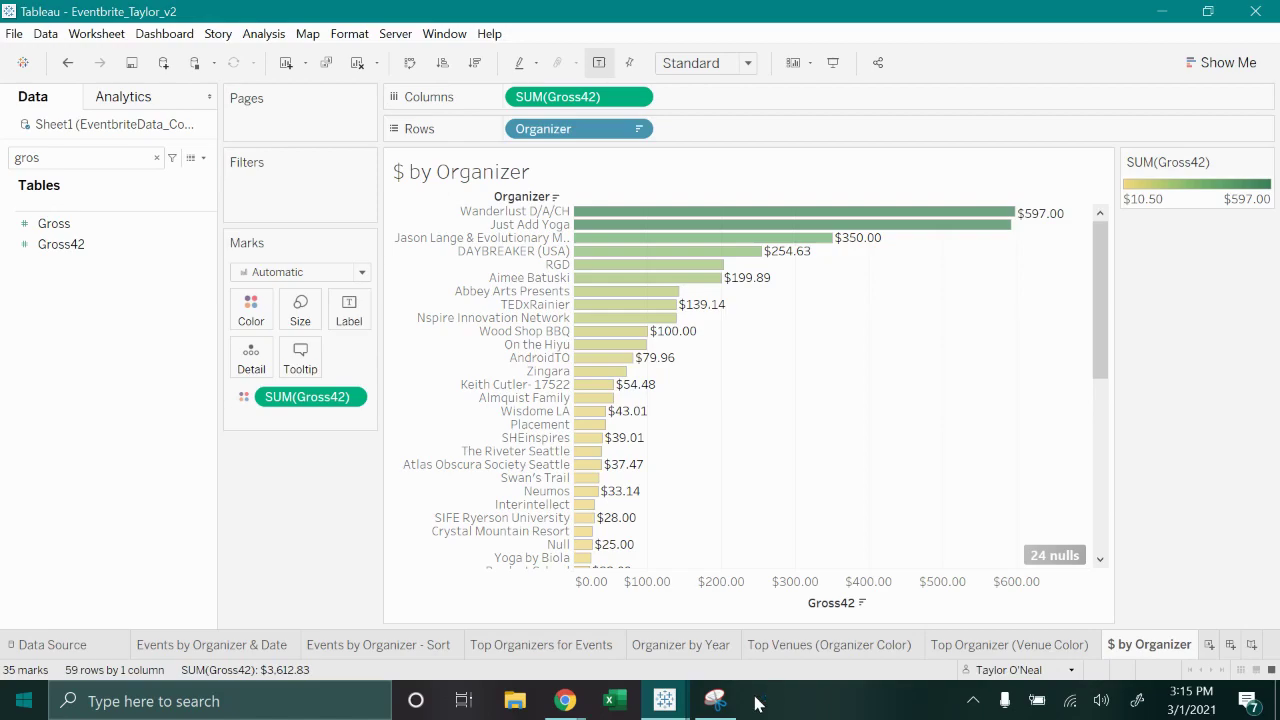
pyautogui.click(566, 700)
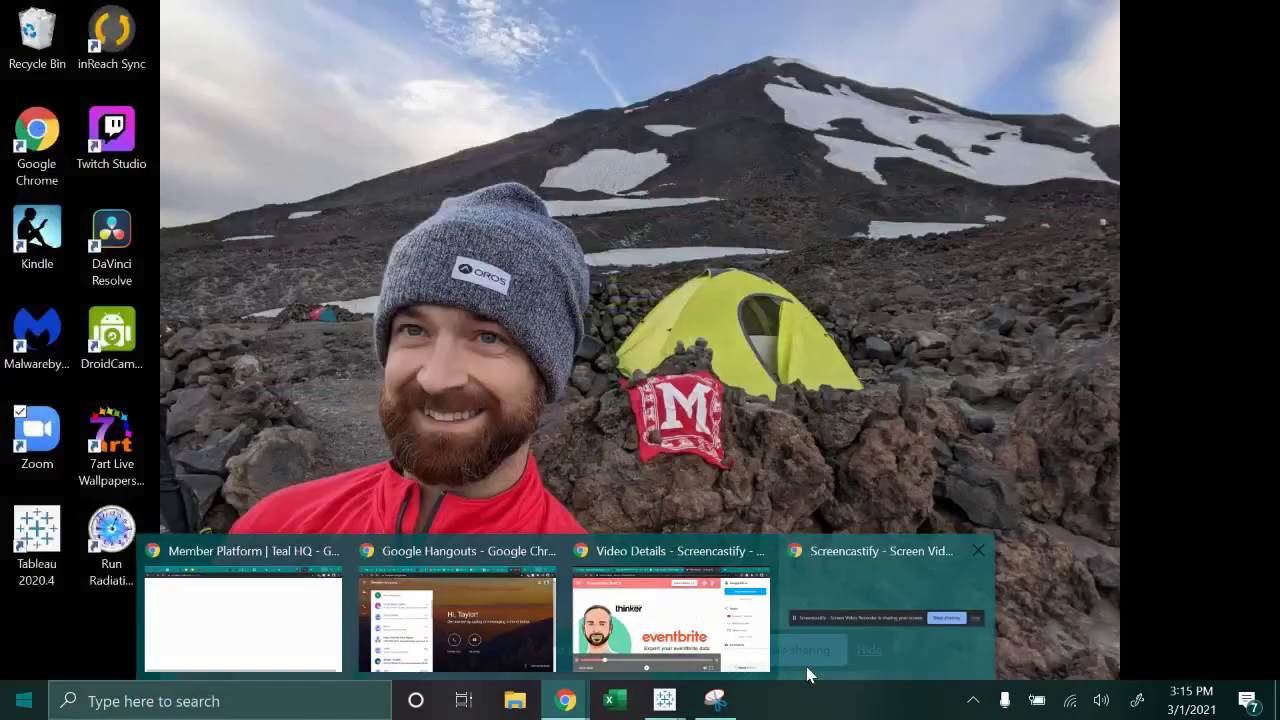
pyautogui.click(810, 664)
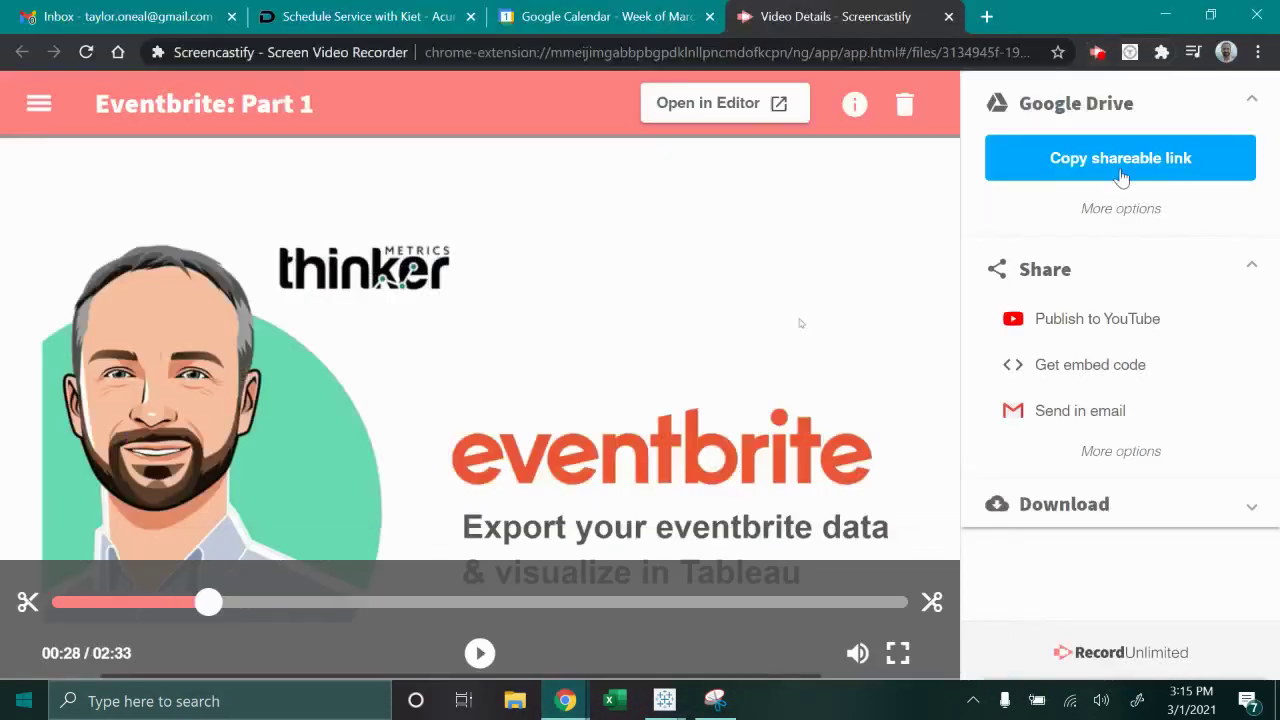